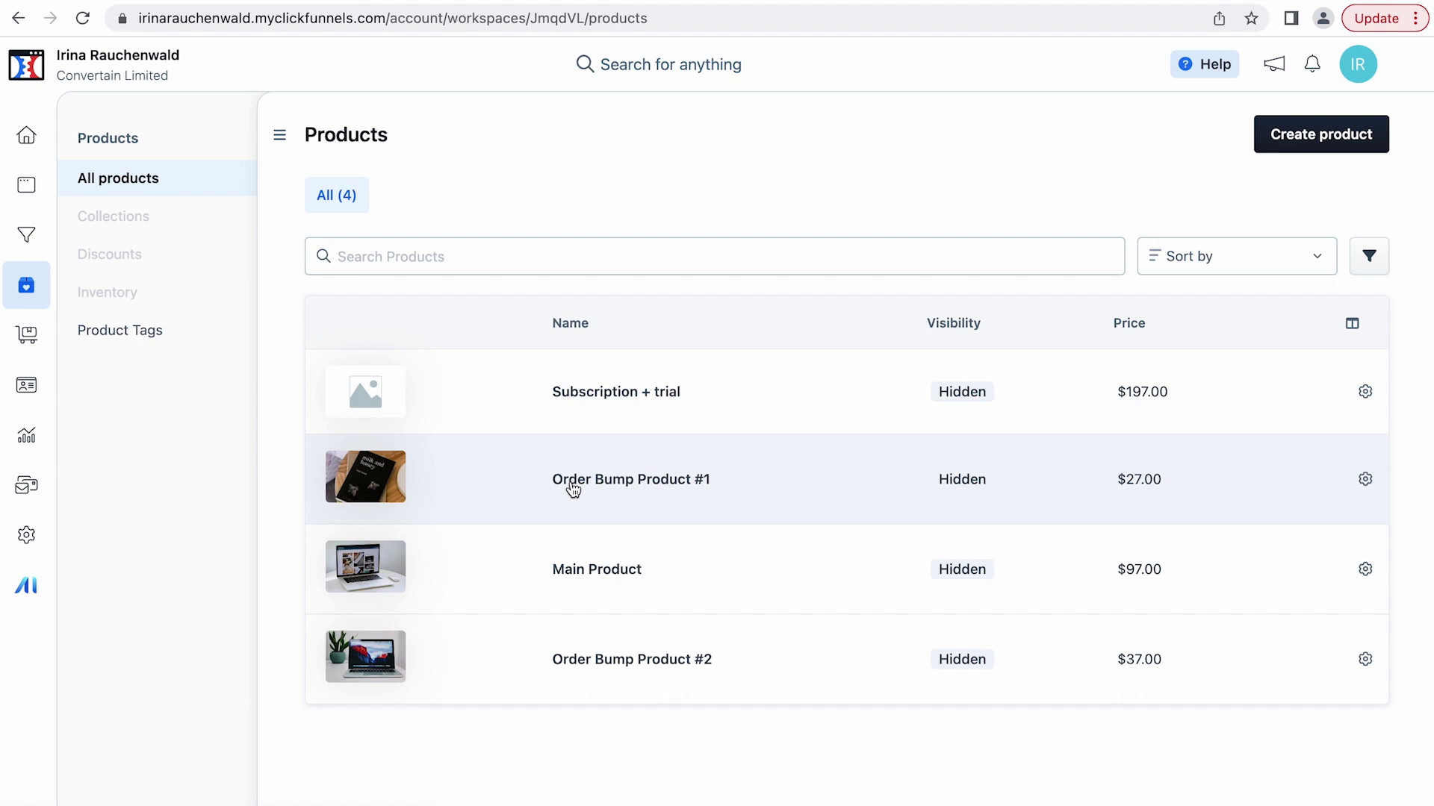
Switch to the New Funnel workflow and attach Main Product to the Order Form Example page
{"action": "left_click", "coordinate": [378, 2]}
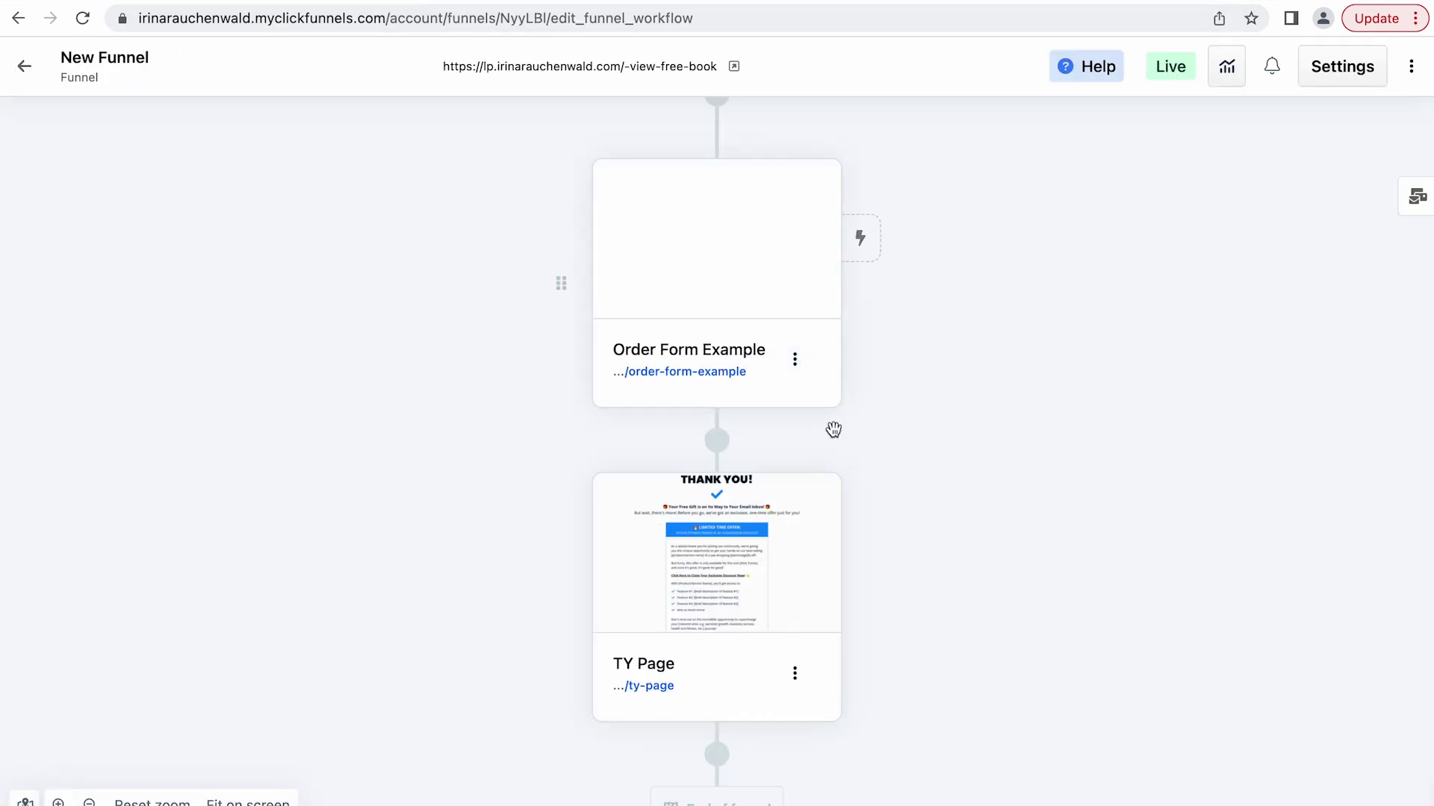
{"action": "left_click", "coordinate": [796, 360]}
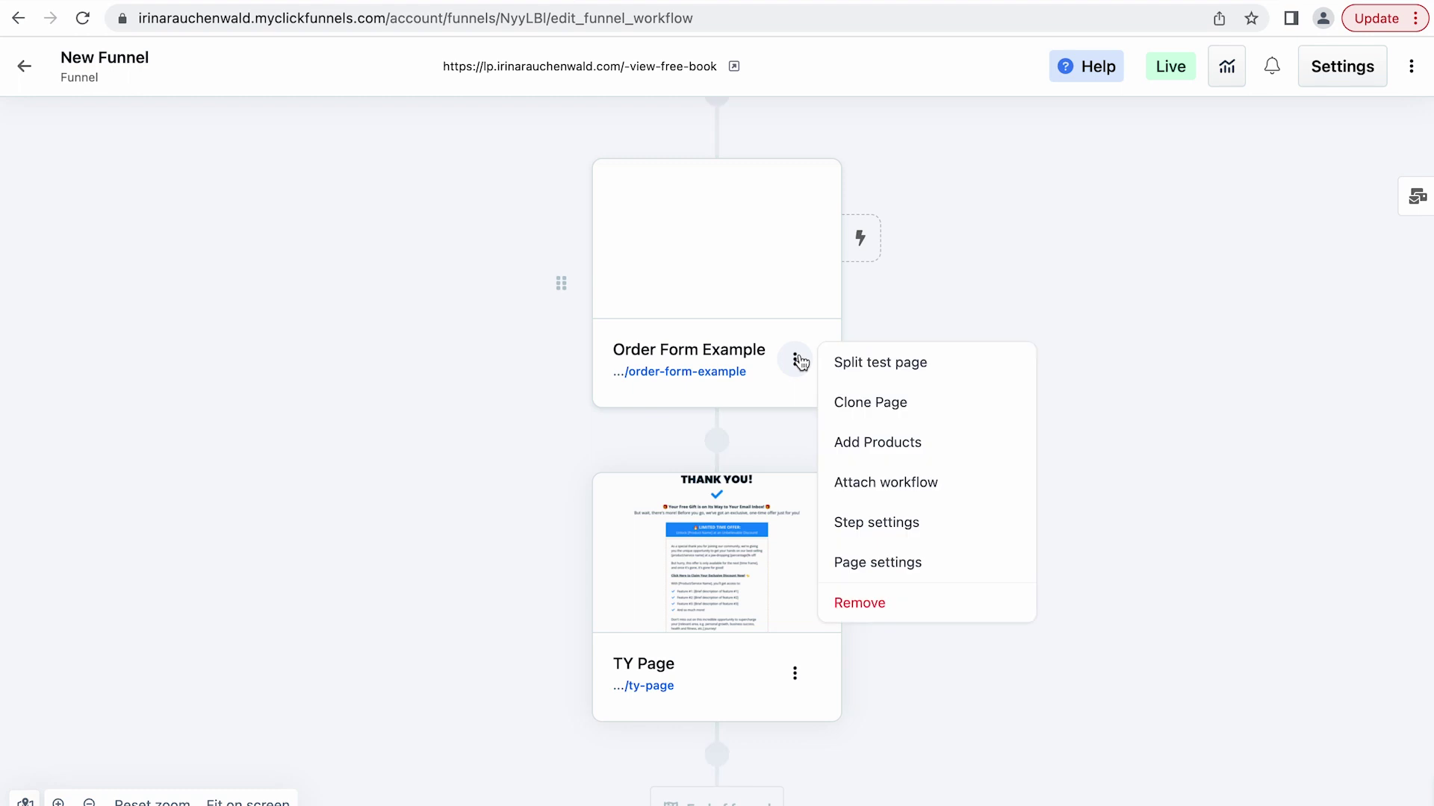
{"action": "left_click", "coordinate": [923, 442]}
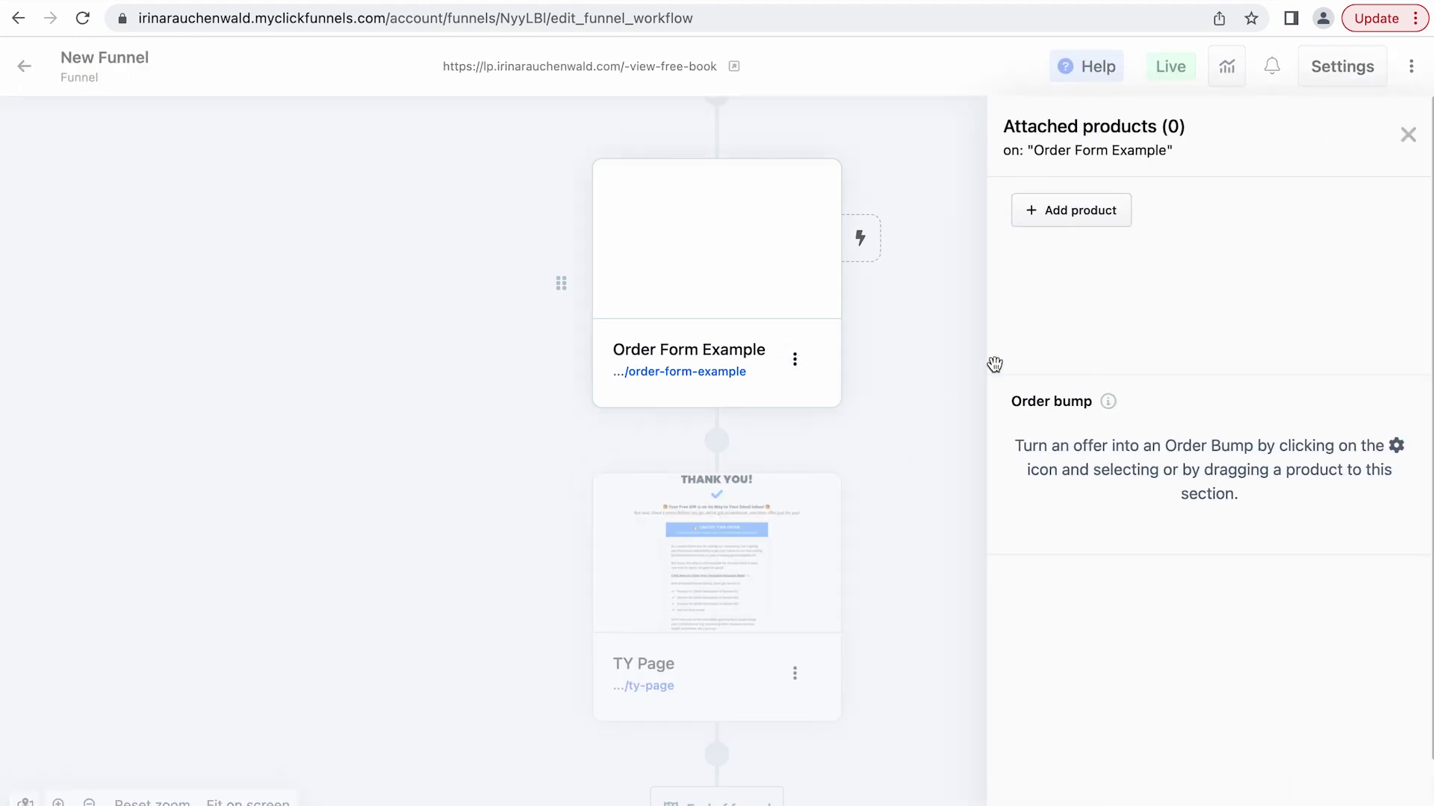
{"action": "left_click", "coordinate": [1078, 217]}
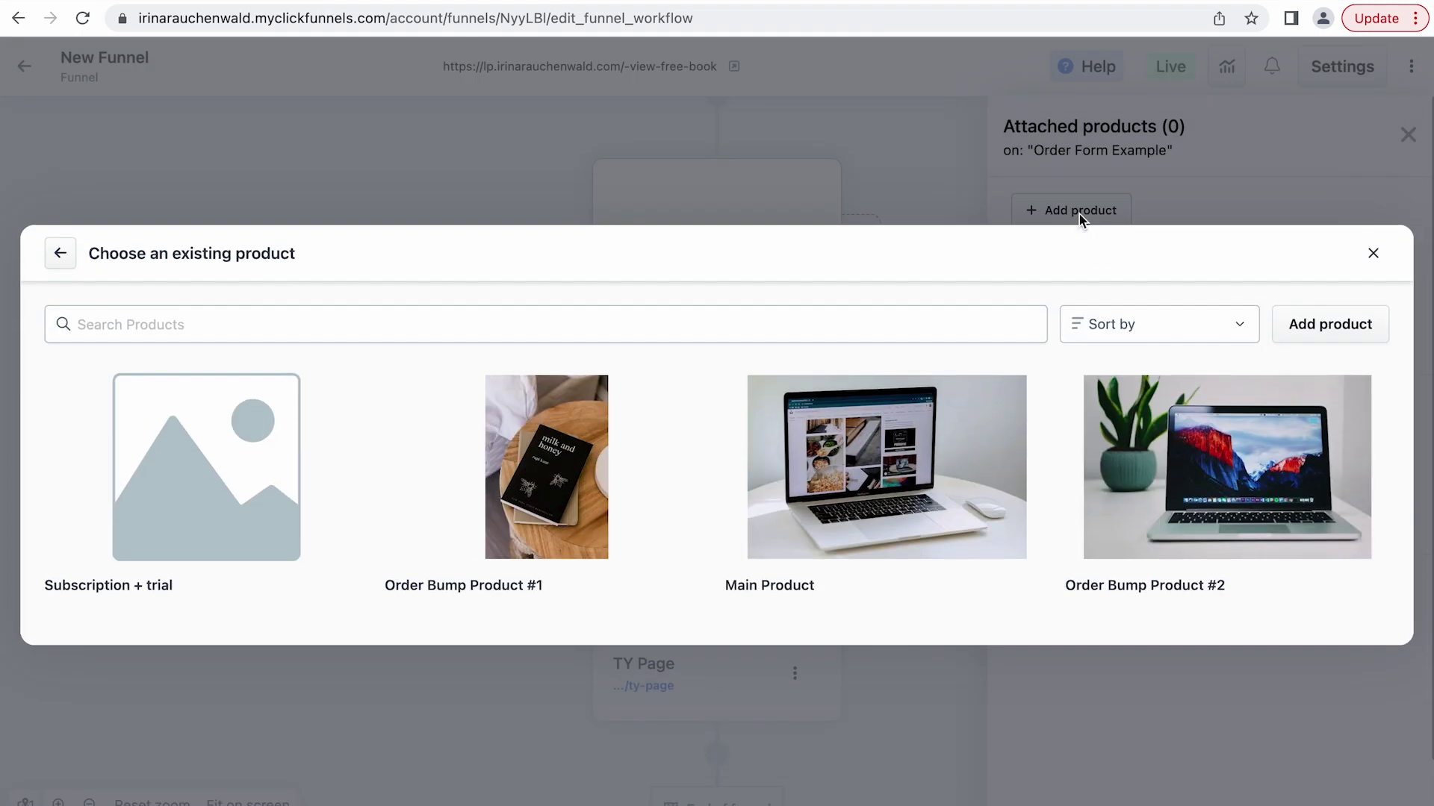
{"action": "left_click", "coordinate": [888, 463]}
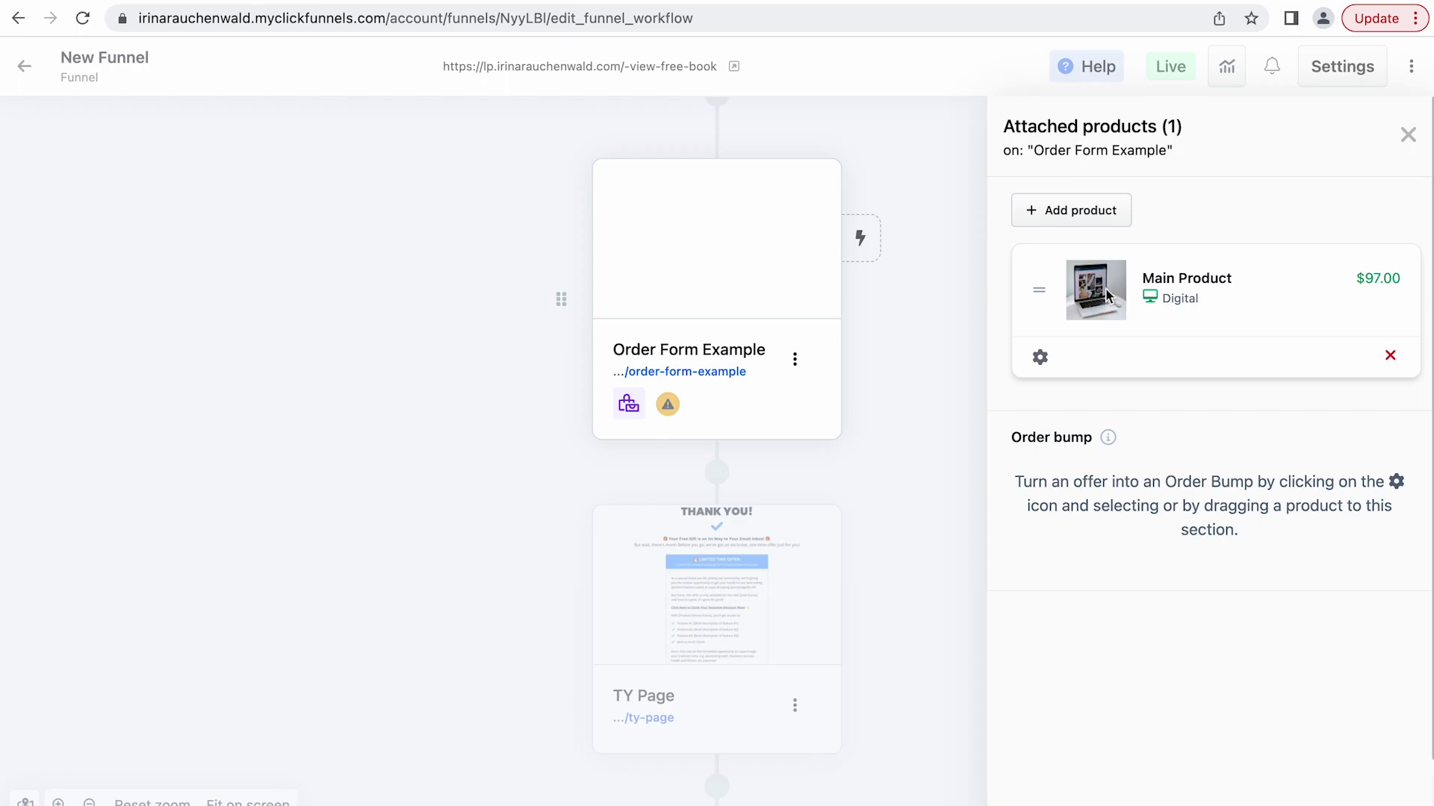
Attach Order Bump Product #1 to the Order Form Example page and turn it into the order bump
{"action": "left_click", "coordinate": [1075, 207]}
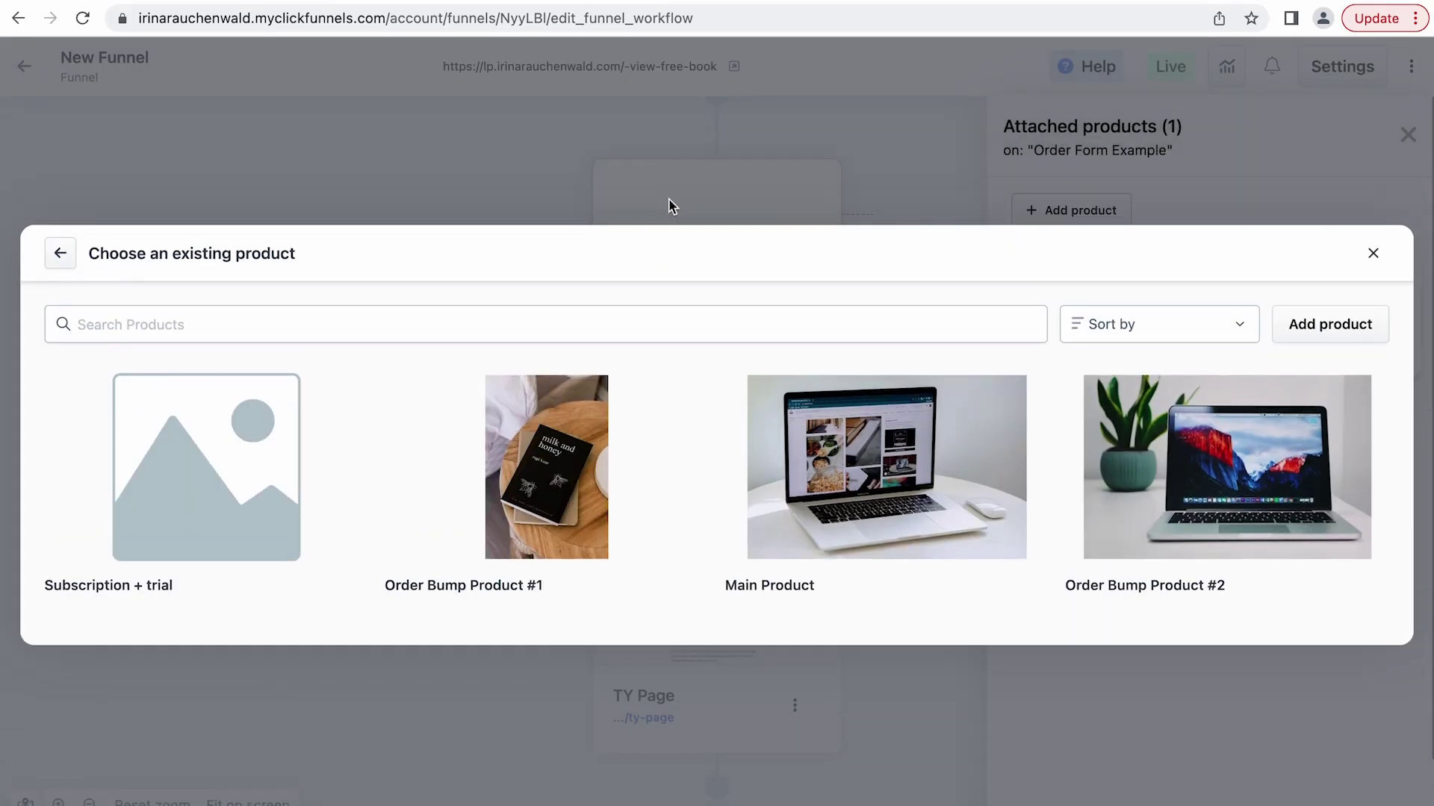
{"action": "mouse_move", "coordinate": [872, 493]}
{"action": "left_click", "coordinate": [525, 477]}
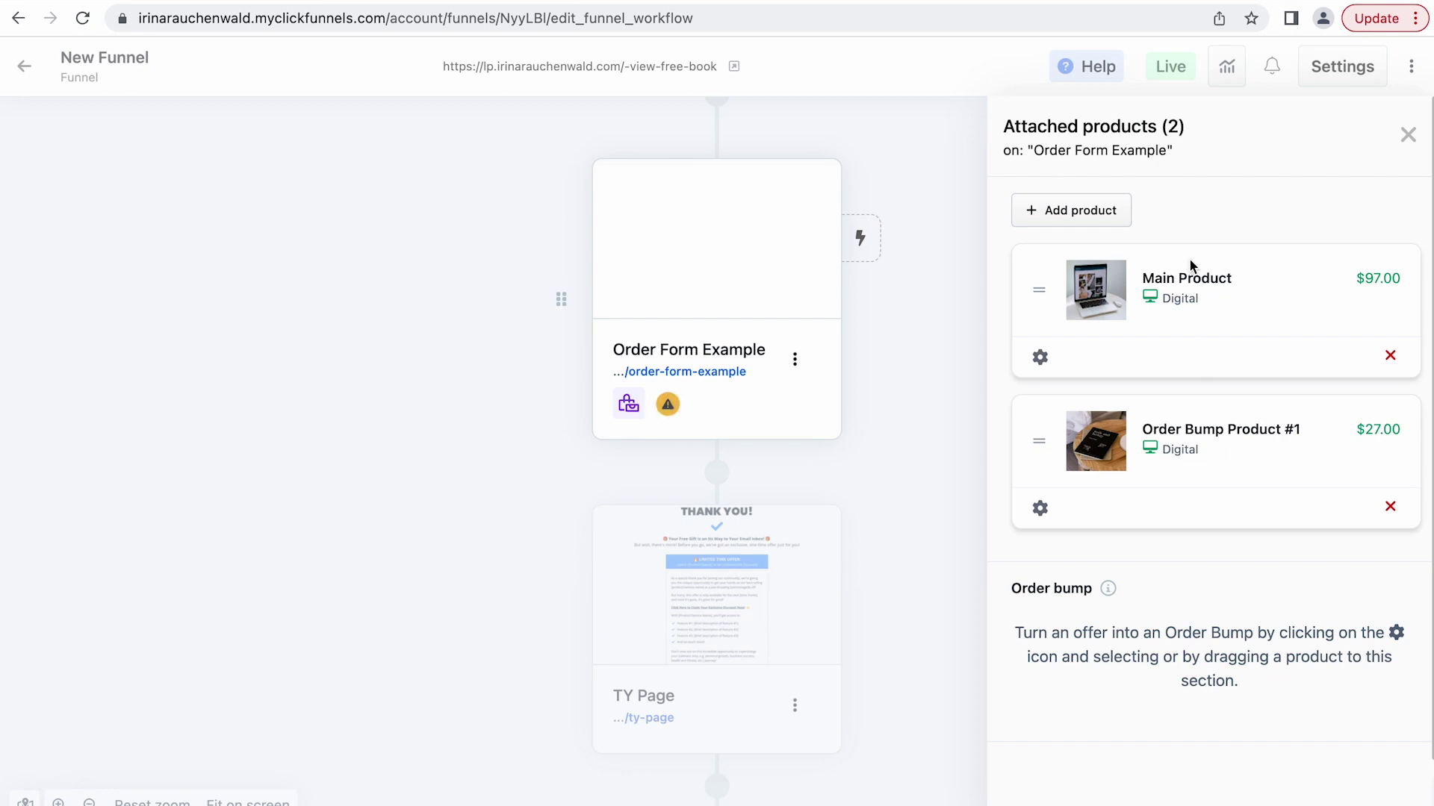
{"action": "left_click", "coordinate": [1042, 440]}
{"action": "left_click_drag", "start_coordinate": [1041, 440], "coordinate": [1042, 638]}
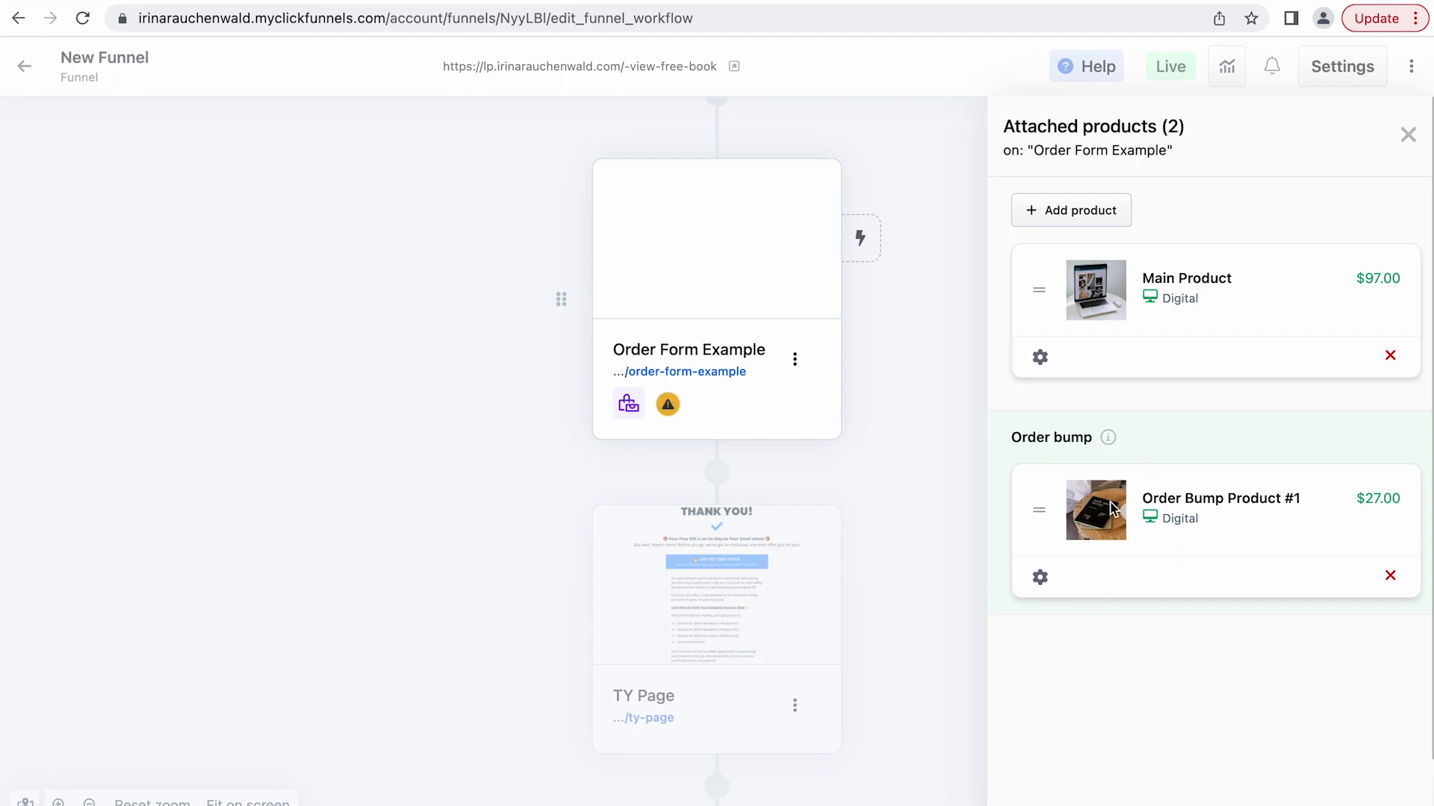
Open the Order Form Example page of the funnel for editing
{"action": "scroll", "coordinate": [903, 457], "scroll_direction": "up", "scroll_amount": 2}
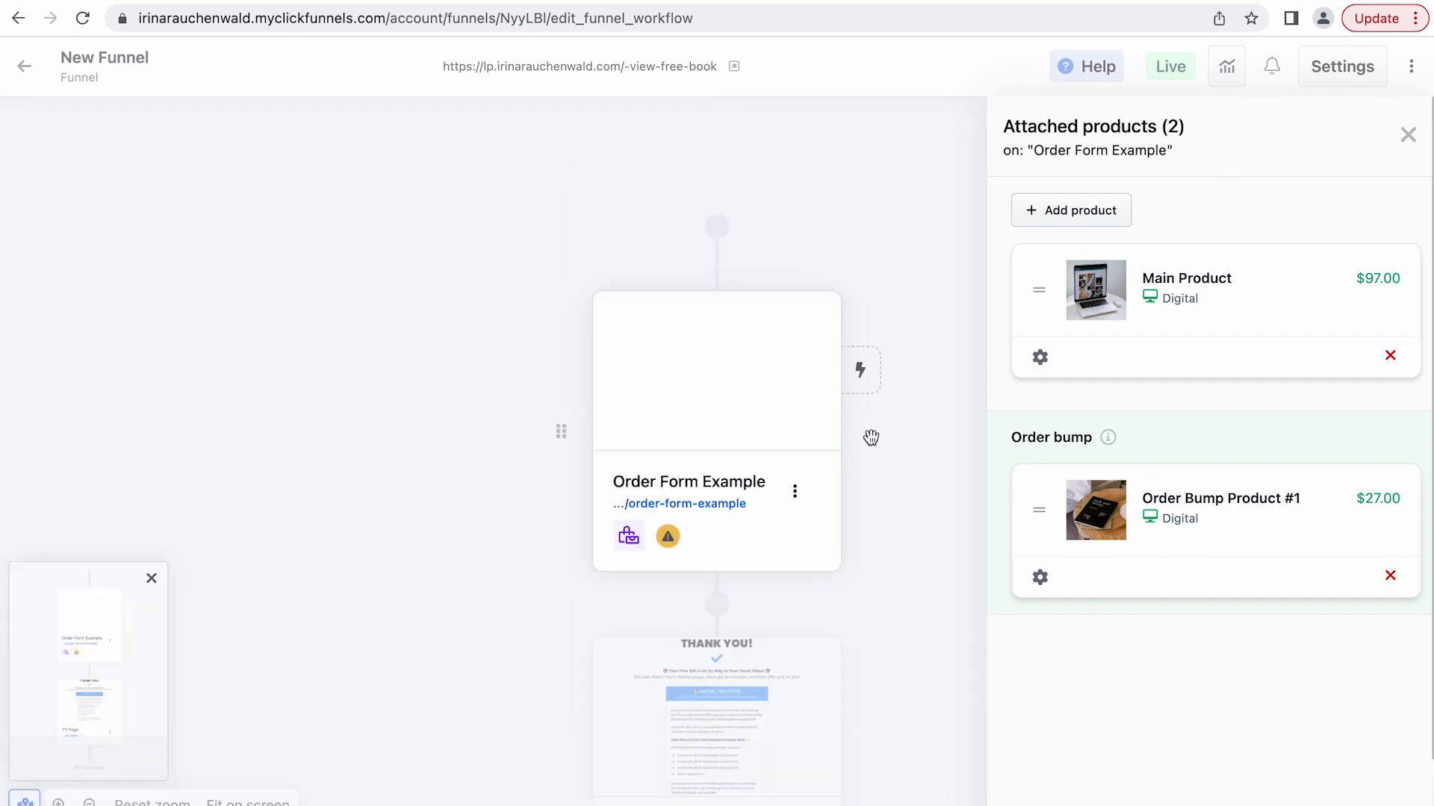
{"action": "mouse_move", "coordinate": [737, 372]}
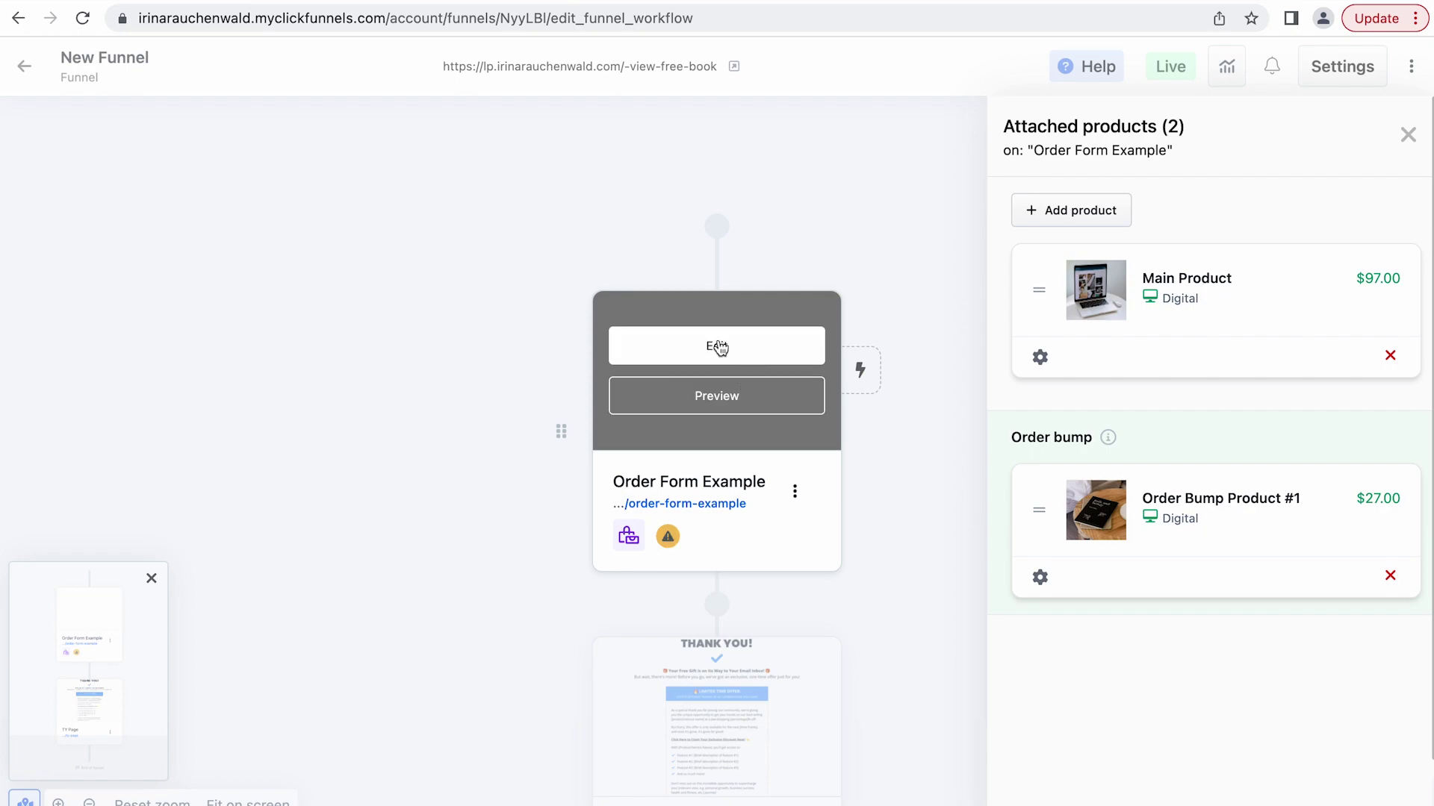
{"action": "left_click", "coordinate": [713, 345]}
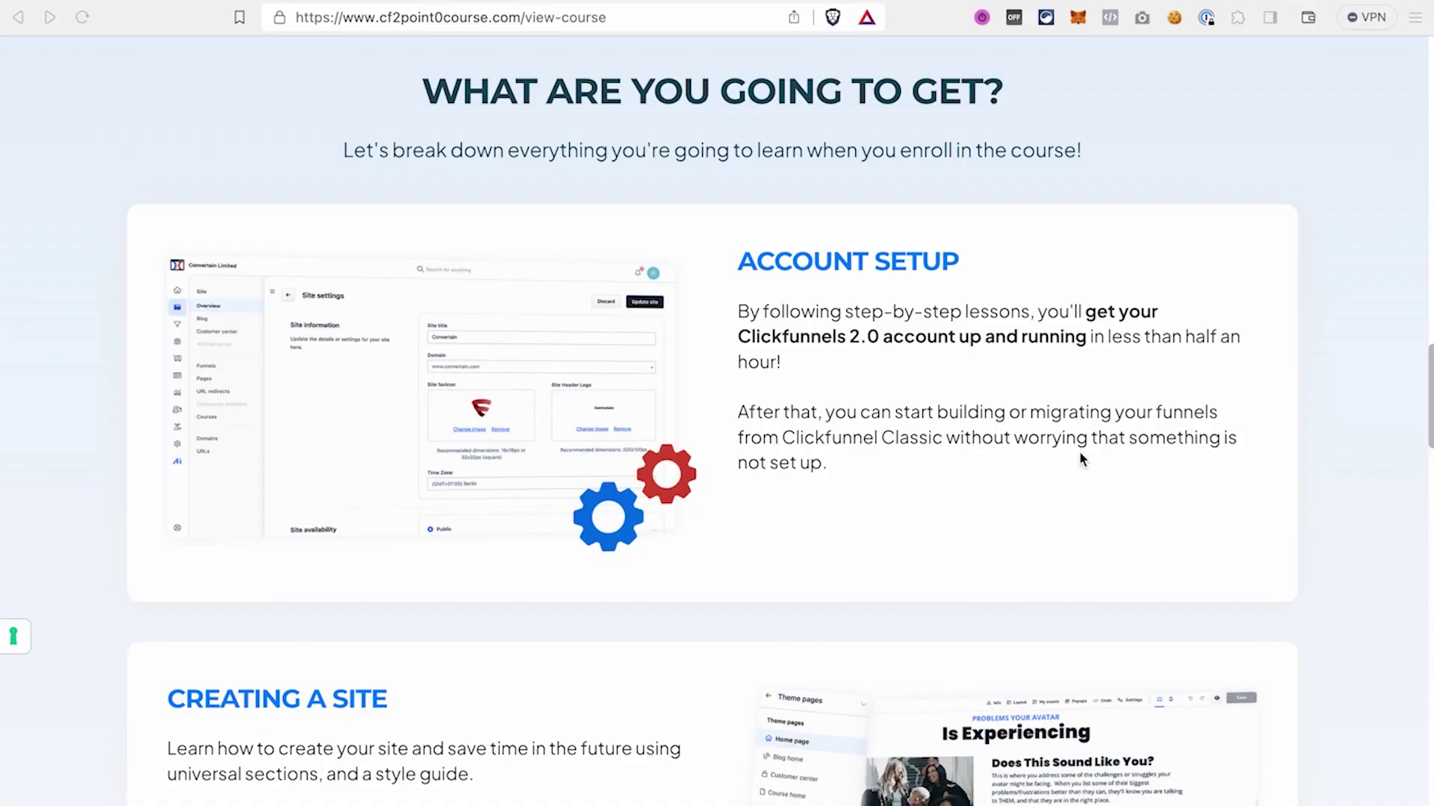
{"action": "scroll", "coordinate": [1081, 459], "scroll_direction": "down", "scroll_amount": 3}
{"action": "scroll", "coordinate": [1082, 458], "scroll_direction": "down", "scroll_amount": 5}
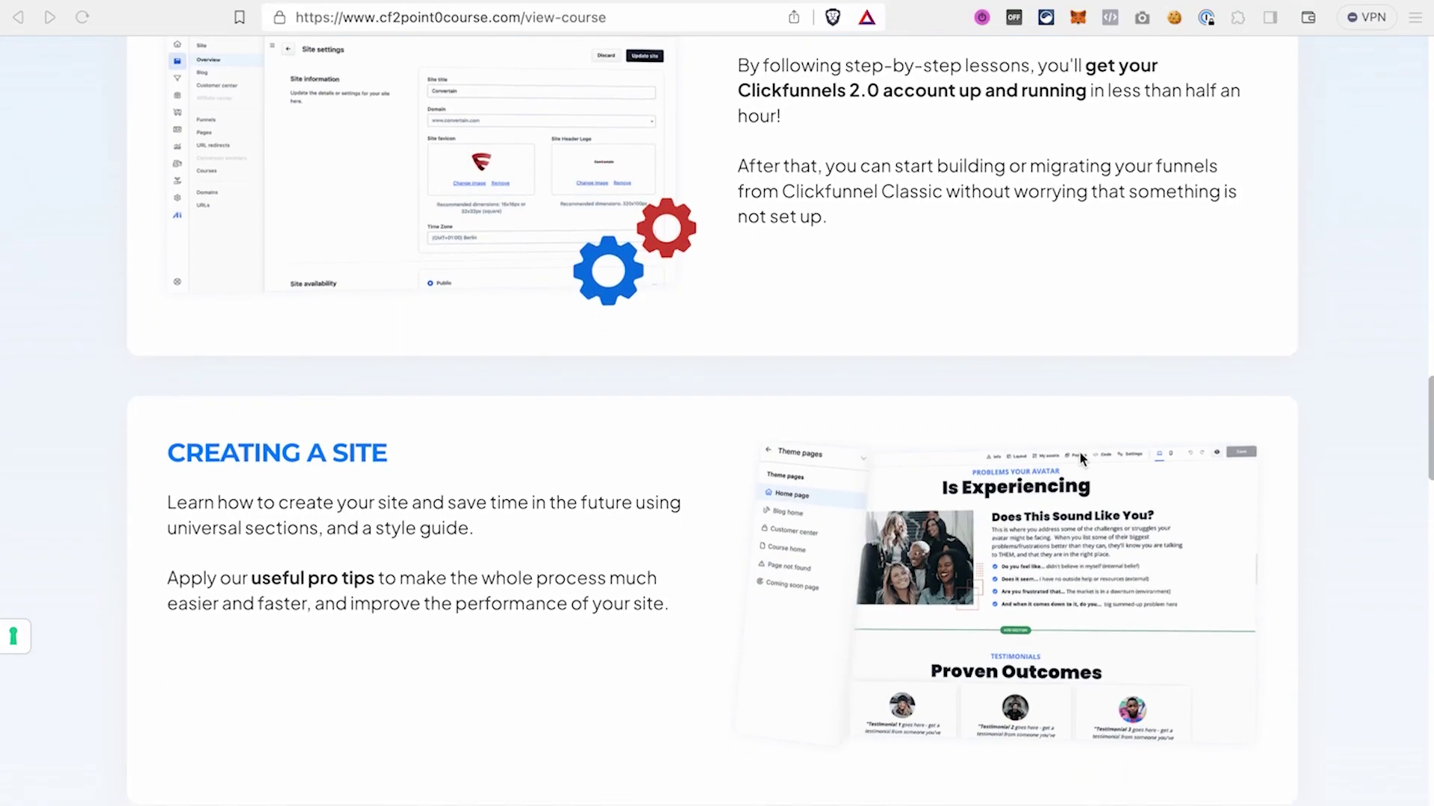
{"action": "scroll", "coordinate": [1080, 453], "scroll_direction": "down", "scroll_amount": 4}
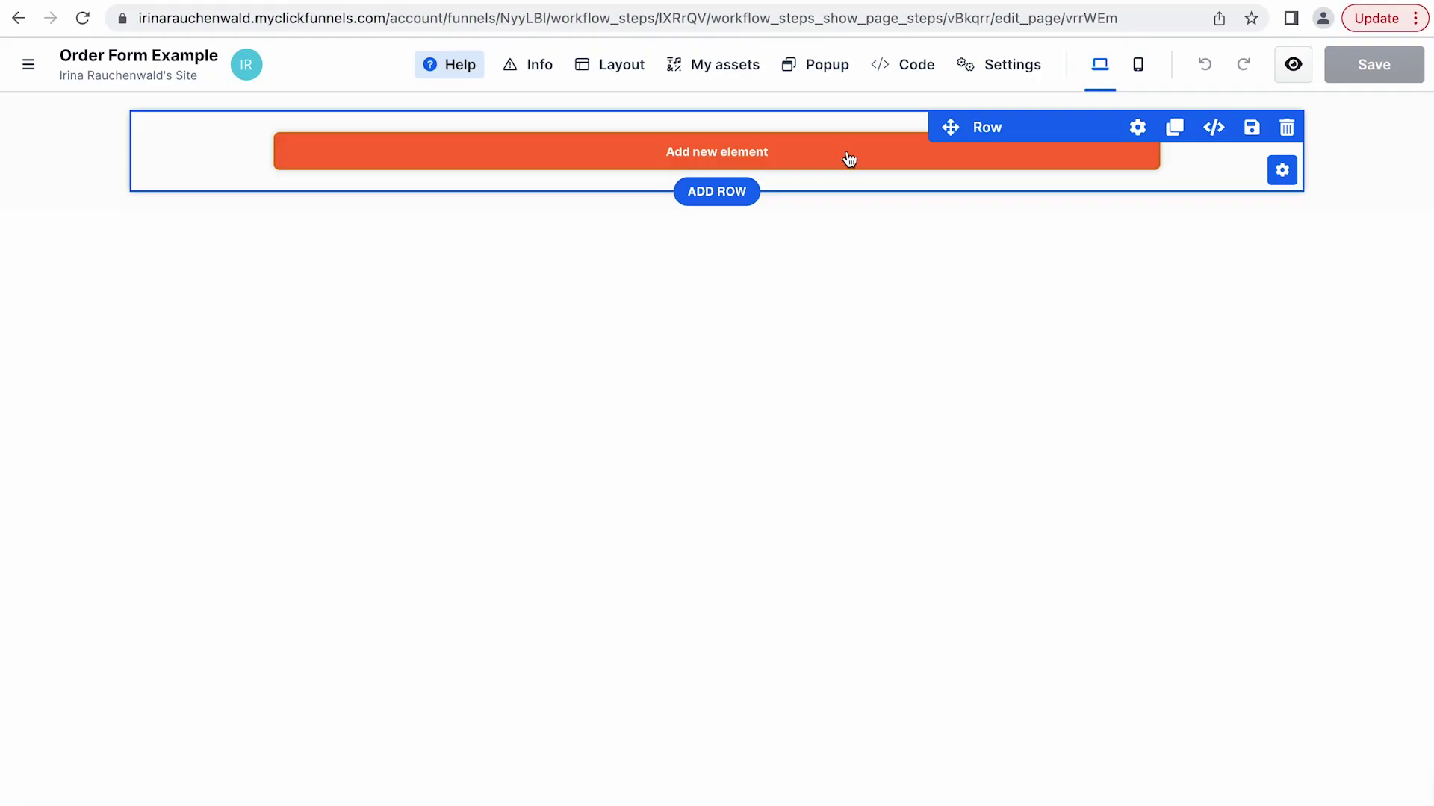
Add a Checkout element from the Order elements to the empty row and open its settings
{"action": "left_click", "coordinate": [841, 155]}
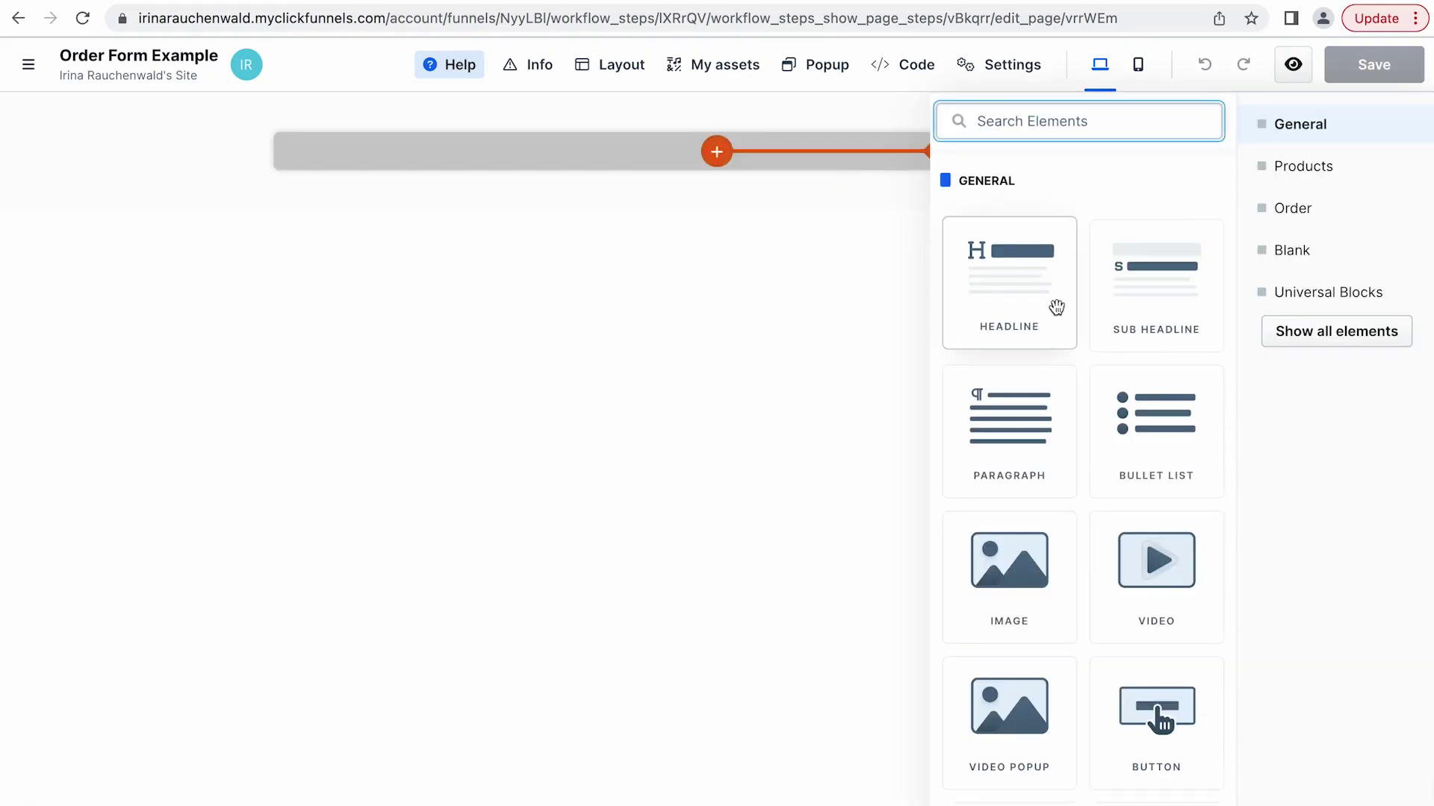
{"action": "left_click", "coordinate": [1317, 217]}
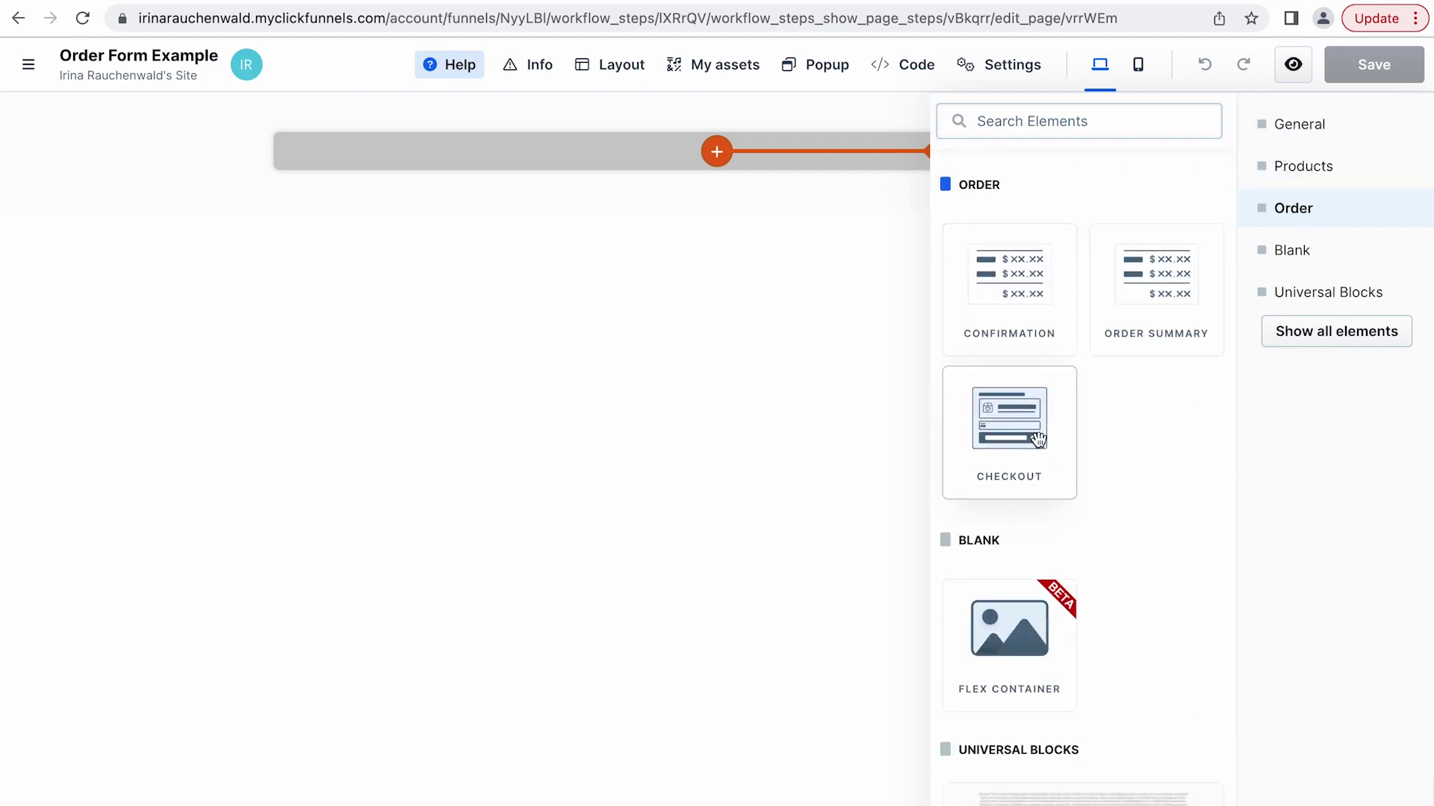
{"action": "left_click", "coordinate": [1009, 426]}
{"action": "left_click", "coordinate": [1105, 149]}
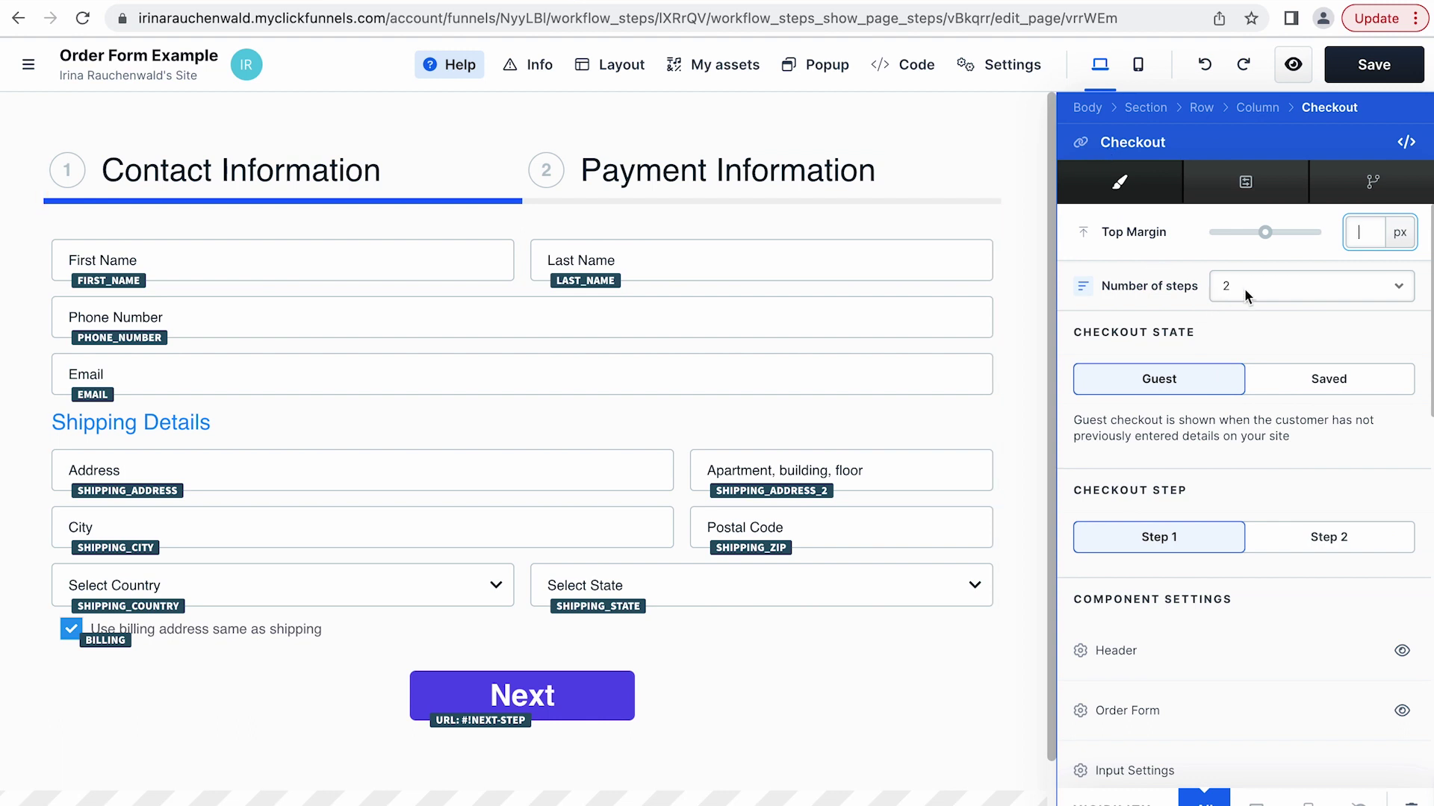
Try the checkout with 1 step and with 3 steps, and return the number of steps to 2
{"action": "left_click", "coordinate": [1231, 288]}
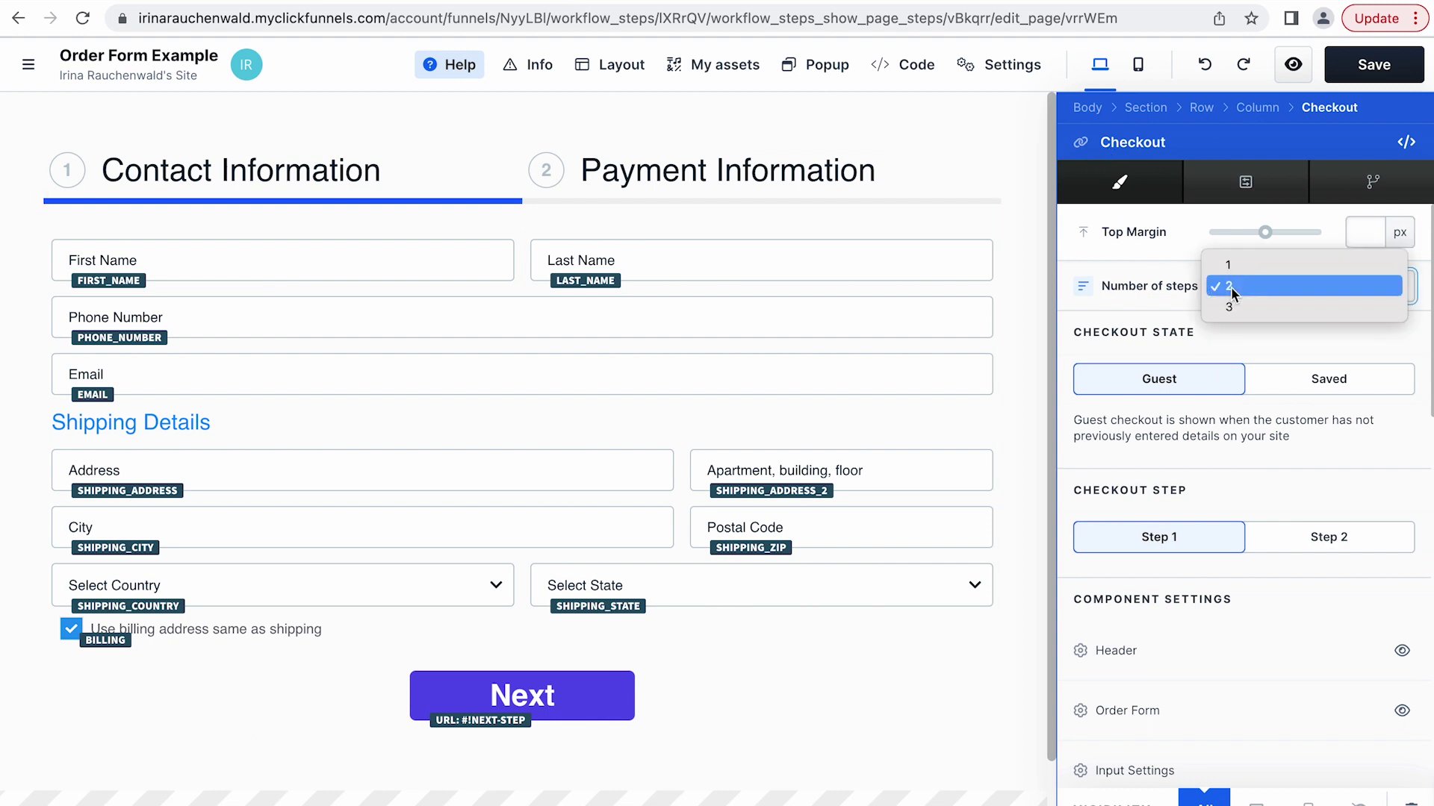
{"action": "left_click", "coordinate": [1229, 266]}
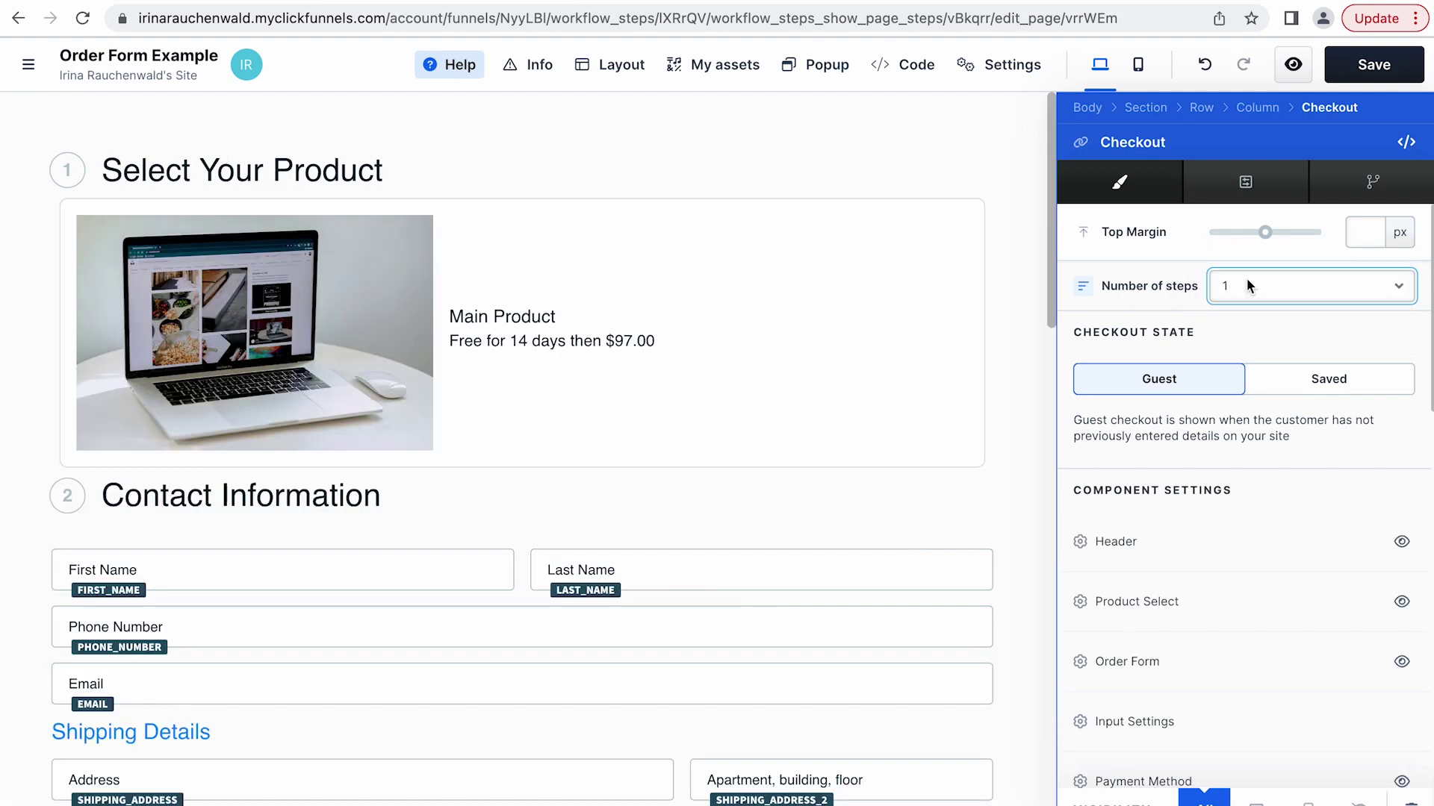
{"action": "left_click", "coordinate": [1247, 286]}
{"action": "left_click", "coordinate": [1247, 330]}
{"action": "left_click", "coordinate": [1244, 289]}
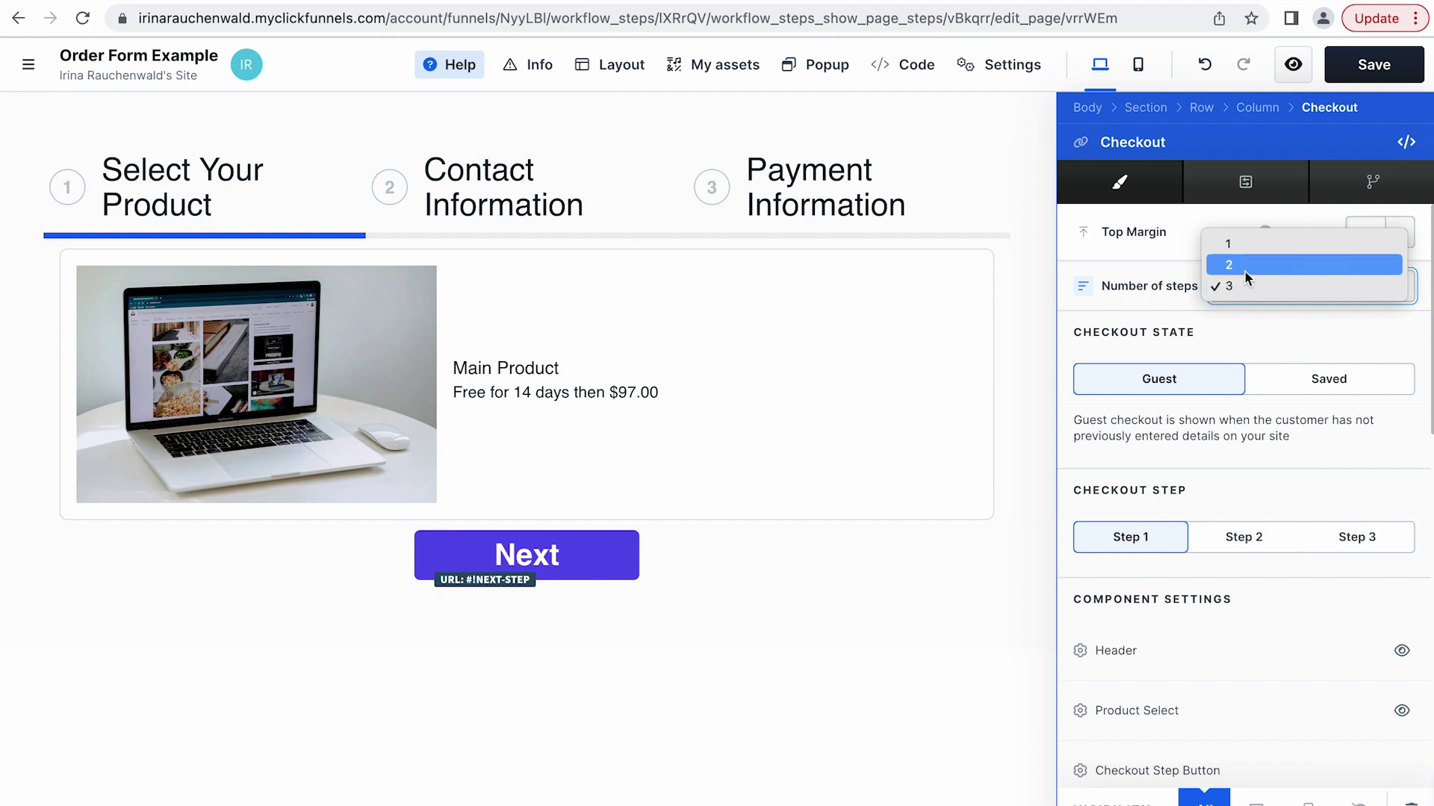
{"action": "left_click", "coordinate": [1244, 265]}
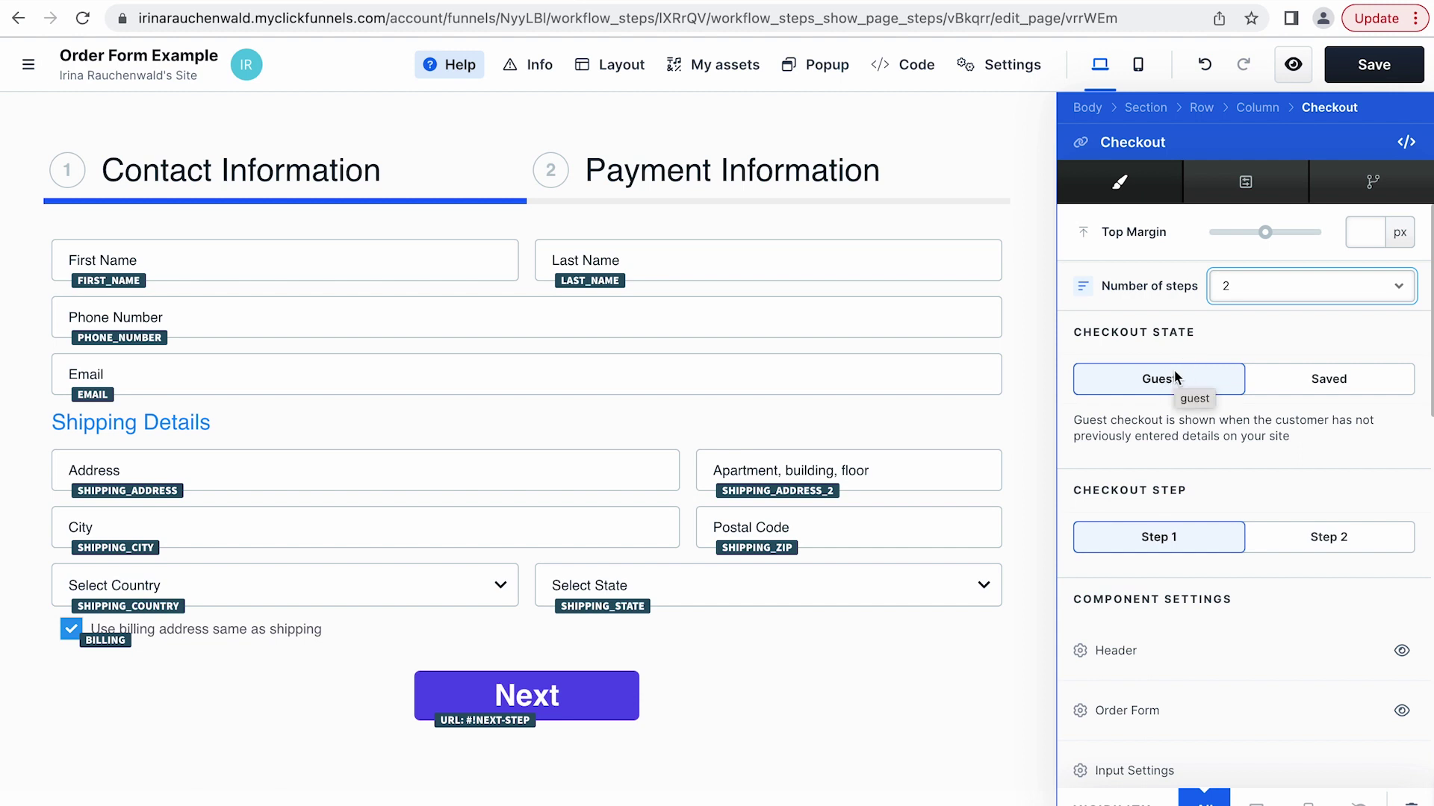
Compare the Saved and Guest checkout states, ending on Guest
{"action": "left_click", "coordinate": [1329, 379]}
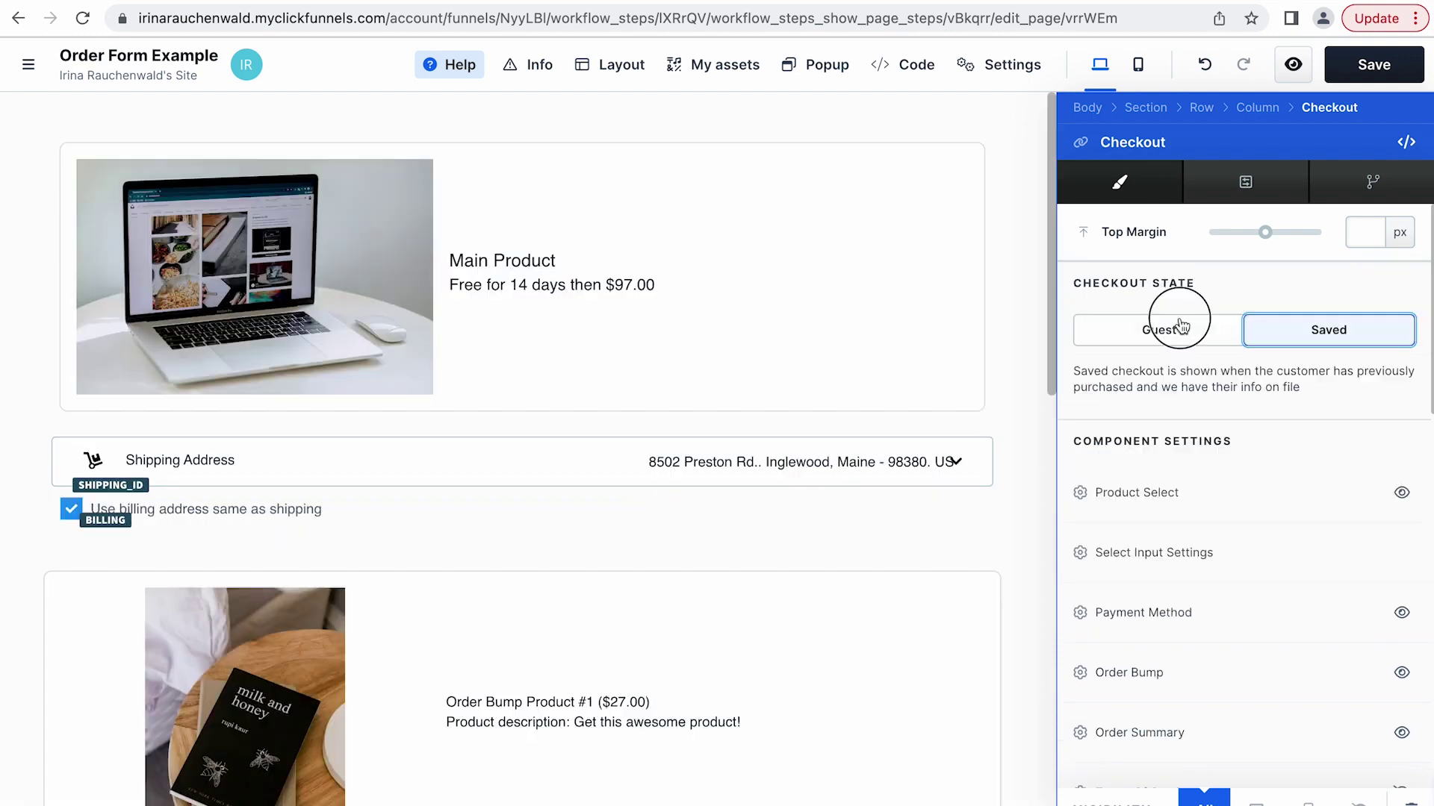
{"action": "left_click", "coordinate": [1178, 327]}
{"action": "left_click", "coordinate": [1299, 379]}
{"action": "left_click", "coordinate": [1162, 339]}
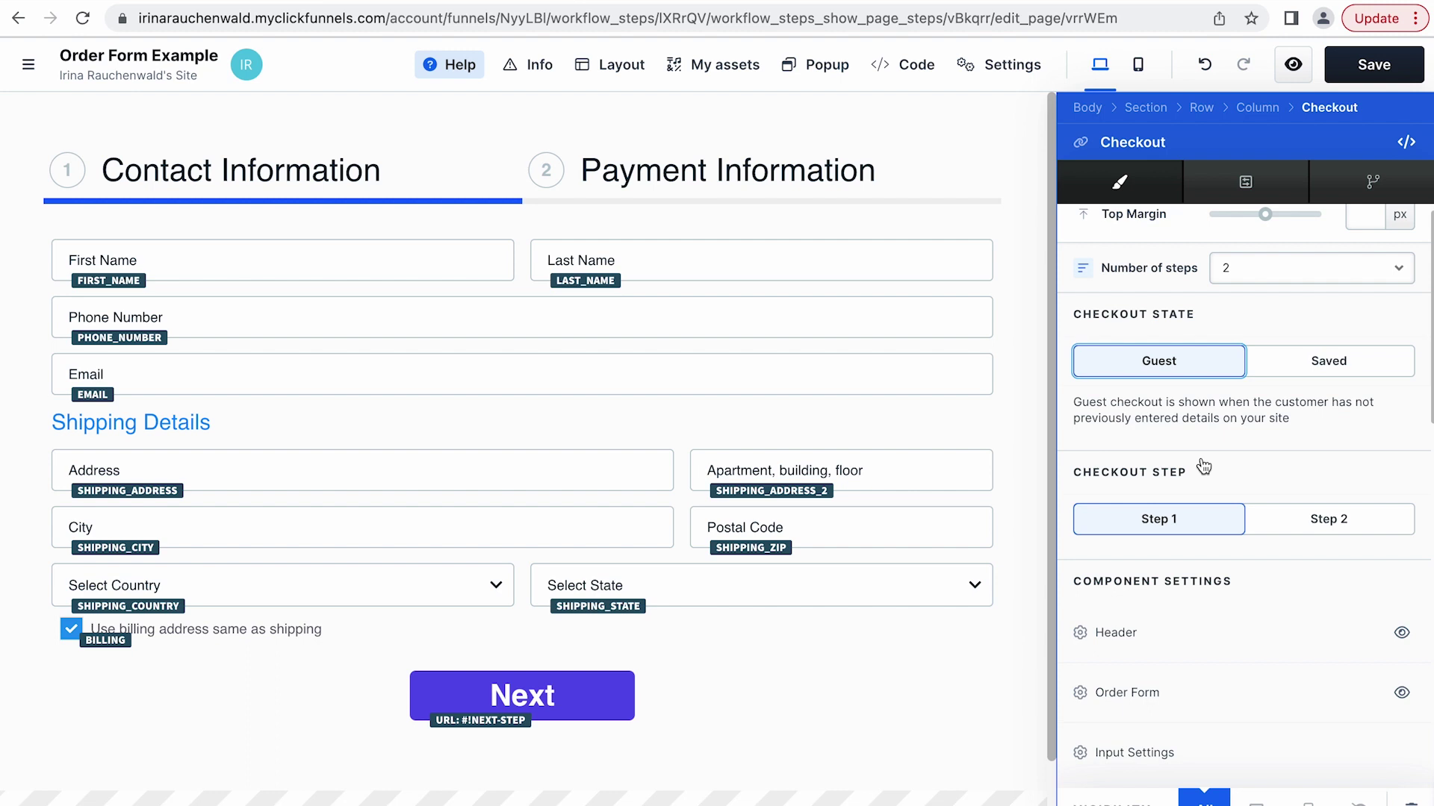
Examine the style and title settings of the checkout's Header component and return to the Checkout settings
{"action": "scroll", "coordinate": [1181, 595], "scroll_direction": "down", "scroll_amount": 2}
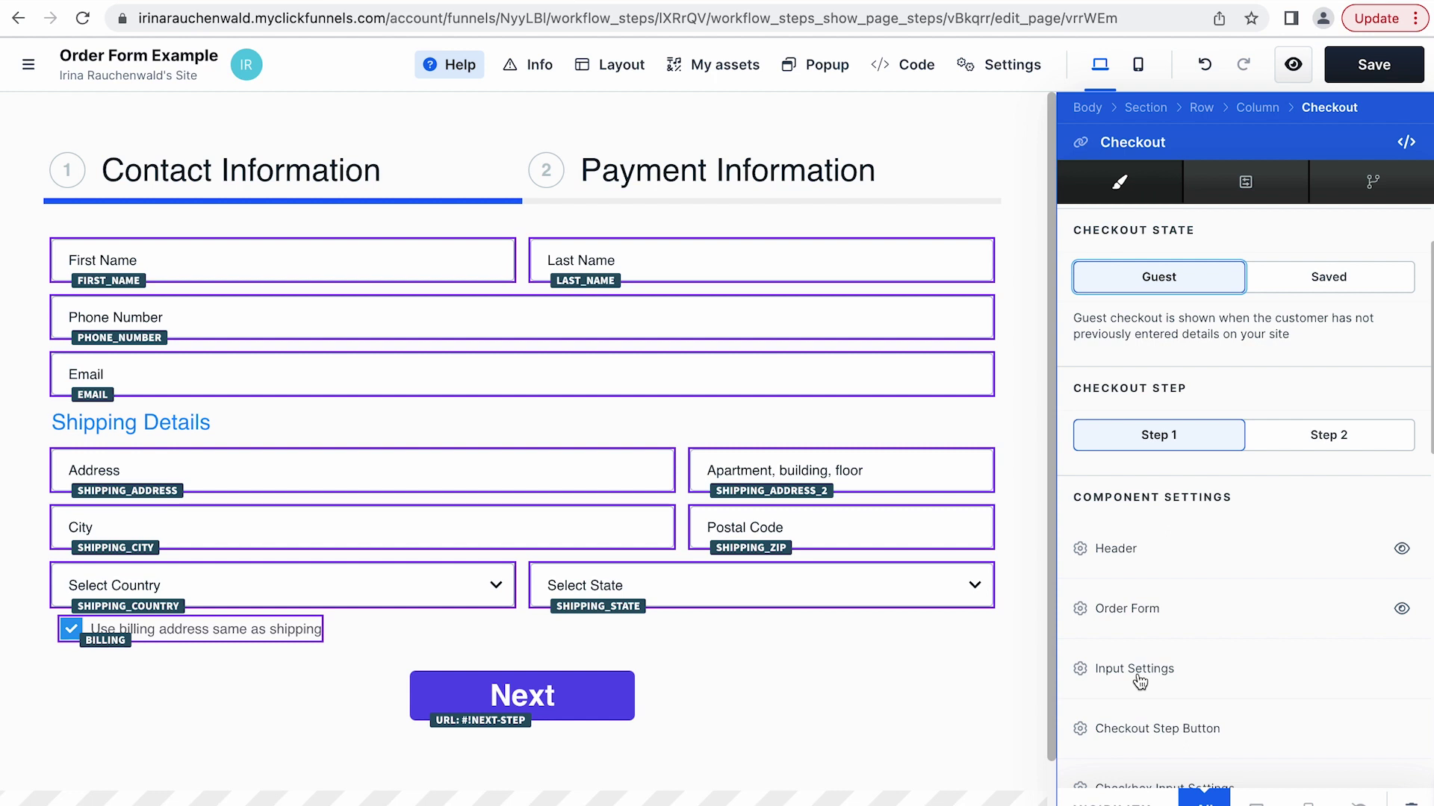
{"action": "left_click", "coordinate": [1116, 556]}
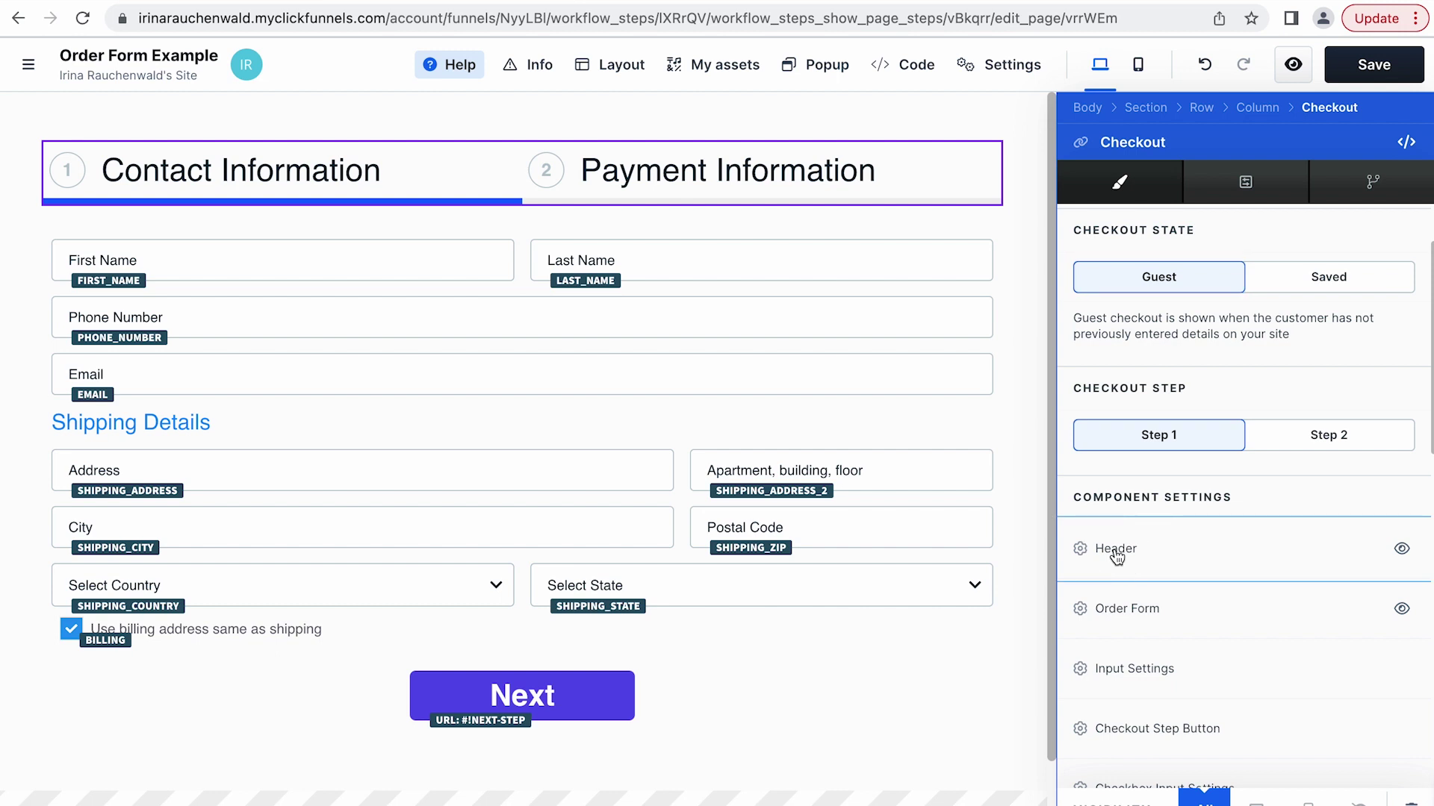
{"action": "left_click", "coordinate": [1117, 556]}
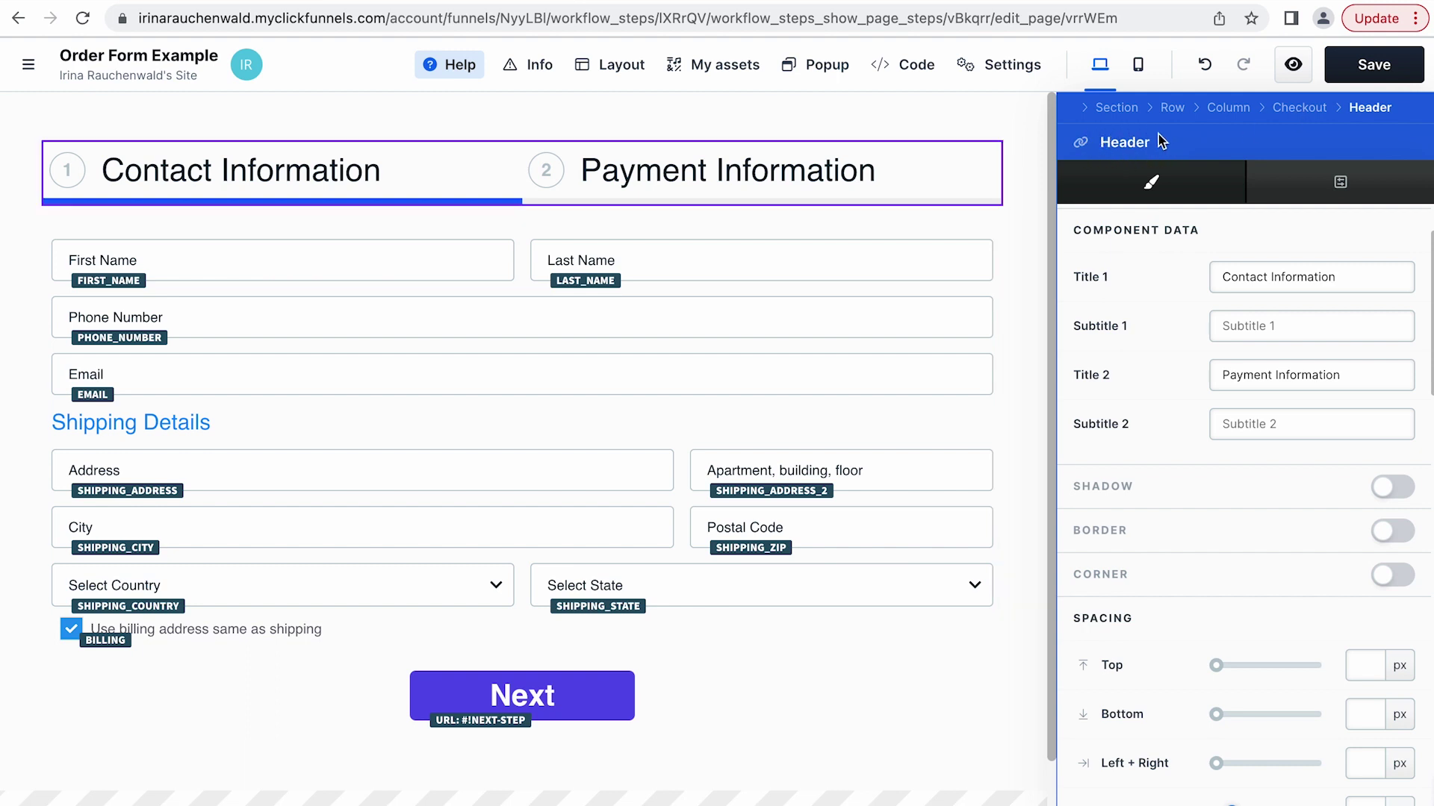
{"action": "left_click", "coordinate": [1106, 148]}
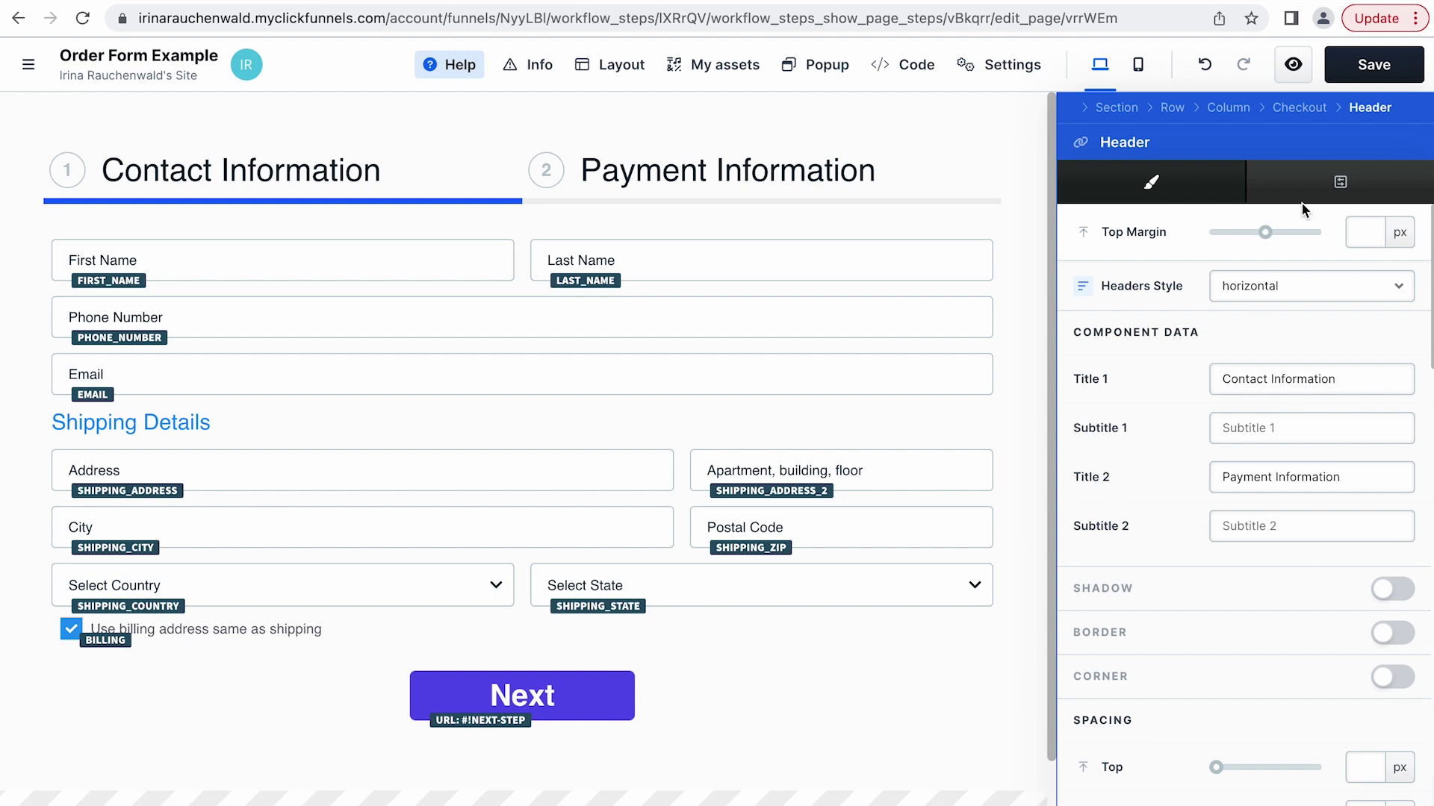
{"action": "left_click", "coordinate": [1298, 109]}
Hide the checkout's Header component and show it again
{"action": "scroll", "coordinate": [1249, 489], "scroll_direction": "down", "scroll_amount": 1}
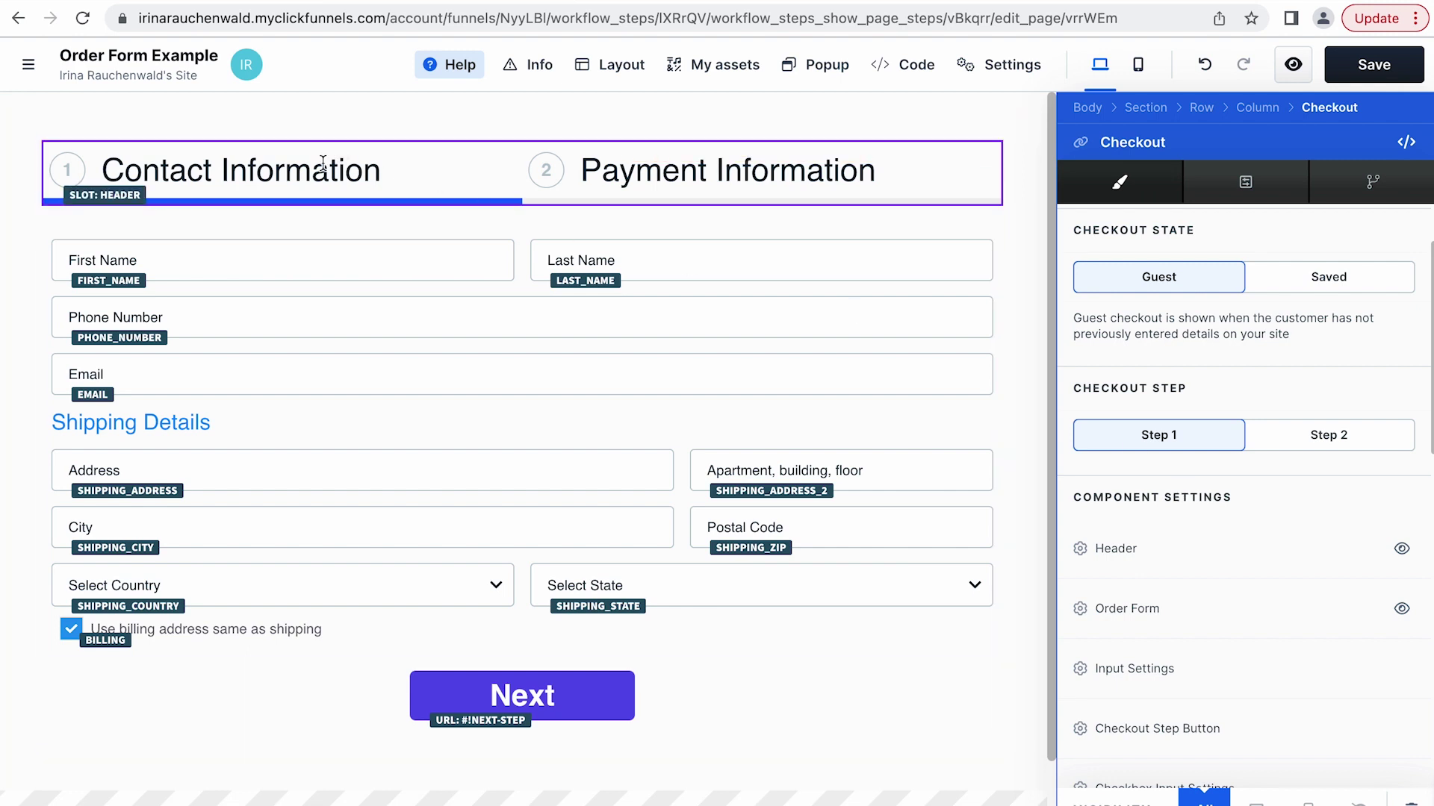
{"action": "left_click", "coordinate": [1402, 549]}
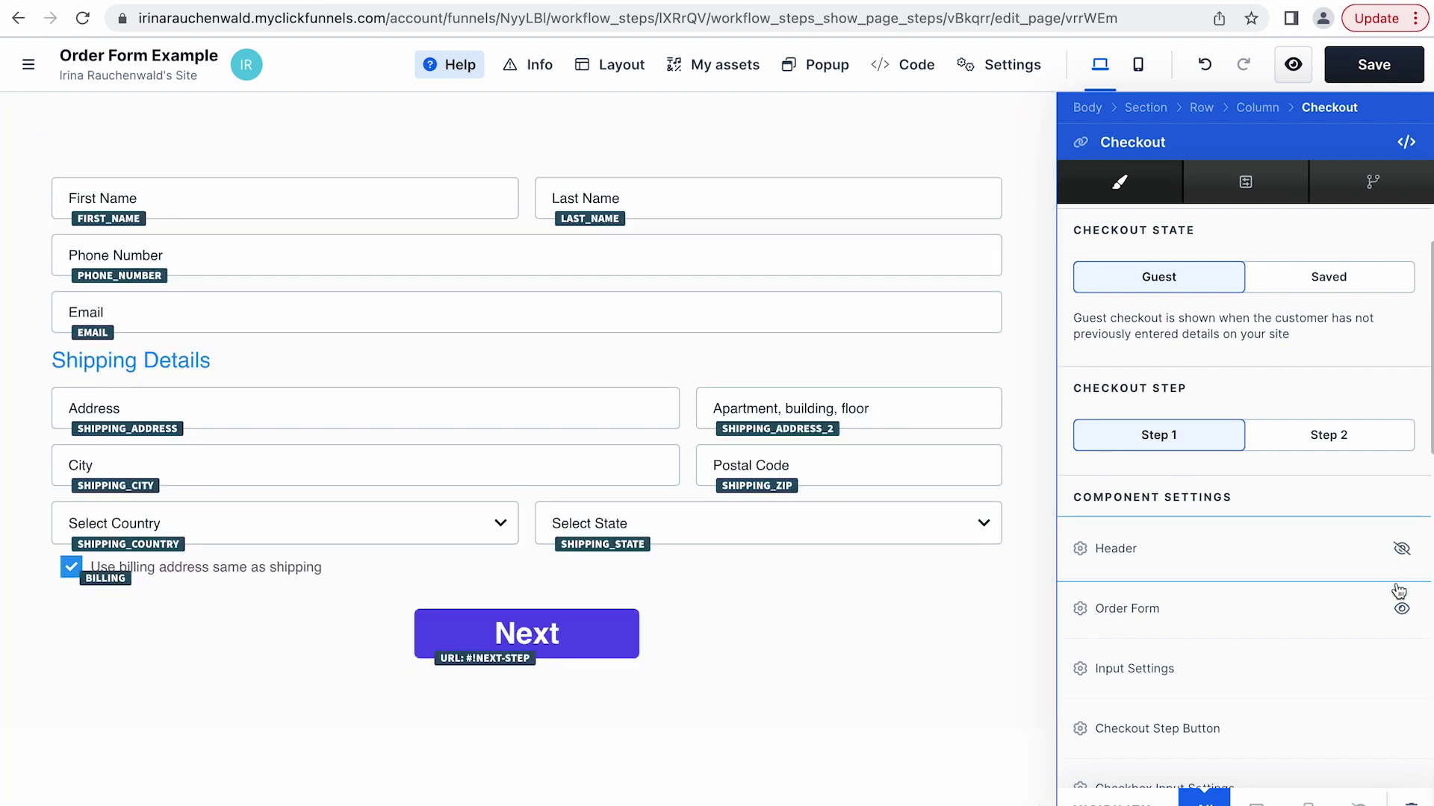
{"action": "left_click", "coordinate": [1402, 549]}
Set the title font size of the checkout's Header component to 26 px
{"action": "scroll", "coordinate": [1354, 582], "scroll_direction": "down", "scroll_amount": 2}
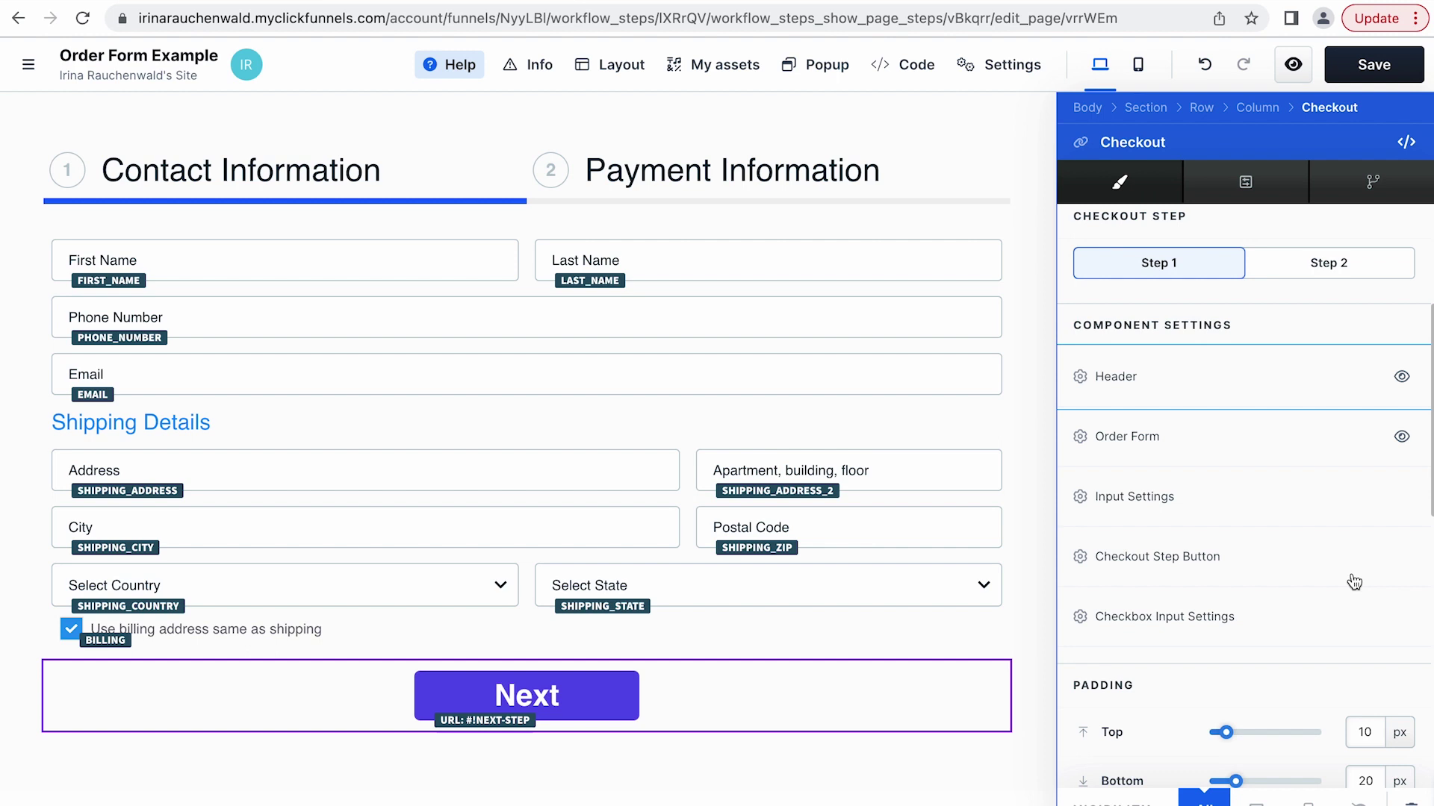
{"action": "left_click", "coordinate": [1130, 388]}
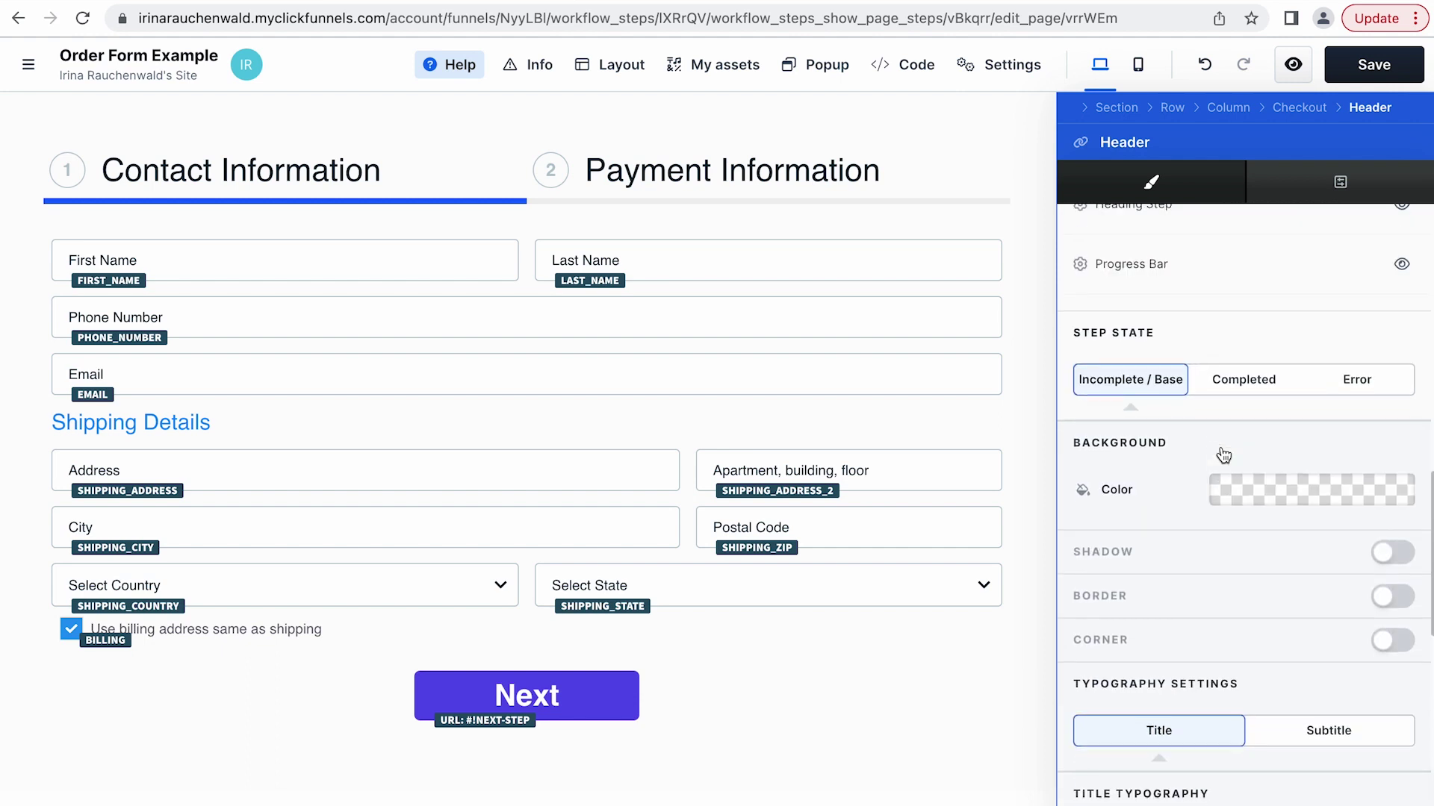
{"action": "scroll", "coordinate": [1223, 455], "scroll_direction": "down", "scroll_amount": 7}
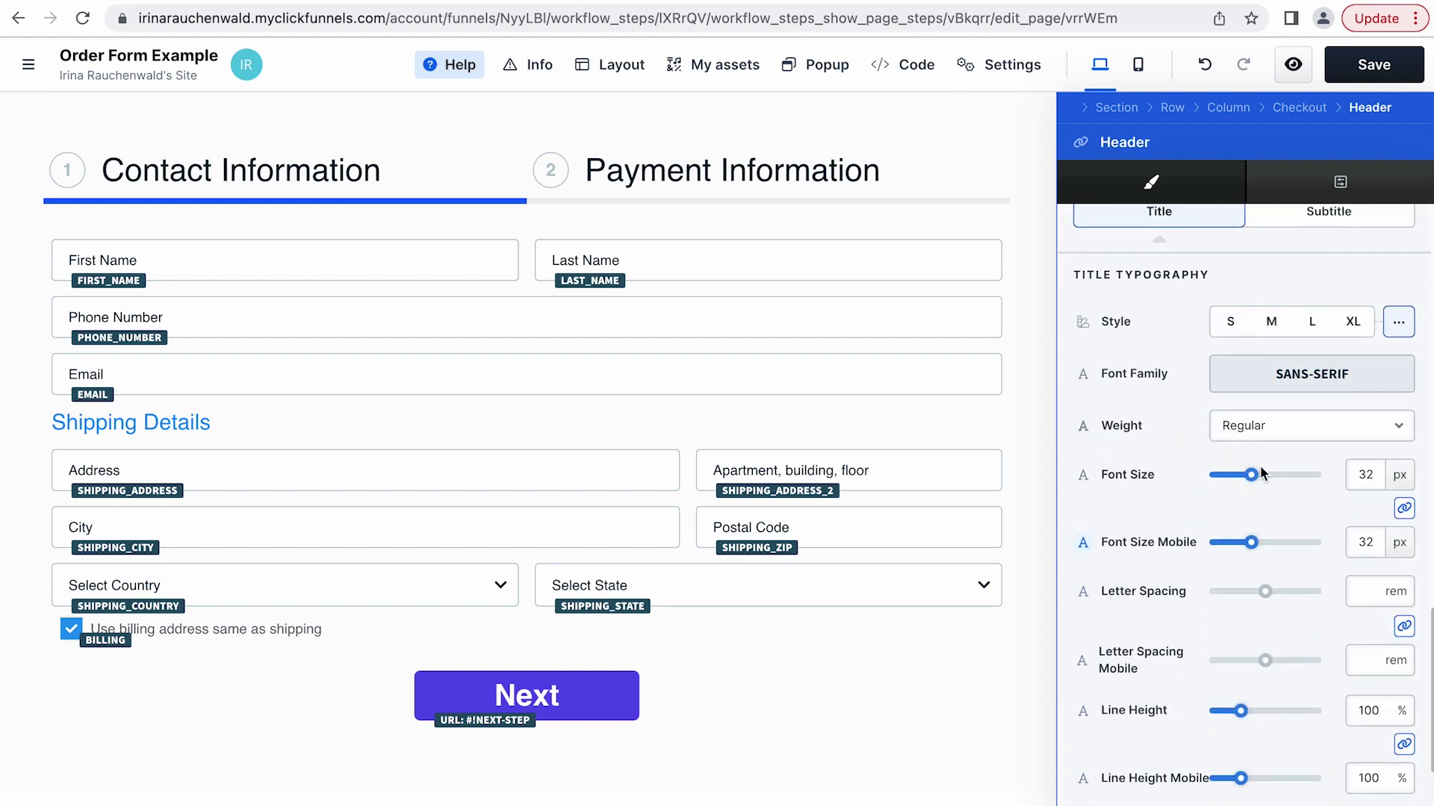
{"action": "left_click_drag", "start_coordinate": [1253, 484], "coordinate": [1243, 478]}
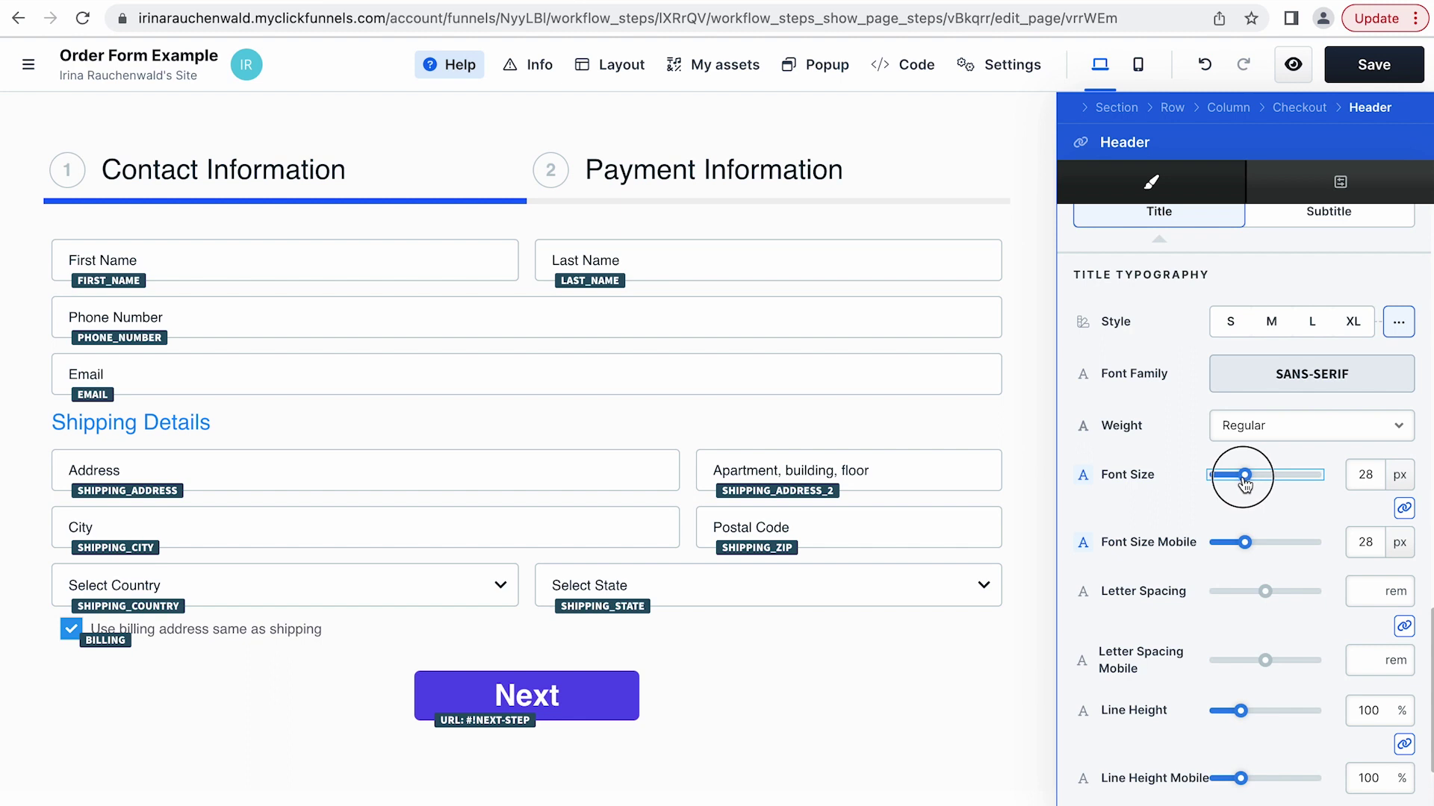
{"action": "scroll", "coordinate": [1192, 651], "scroll_direction": "down", "scroll_amount": 1}
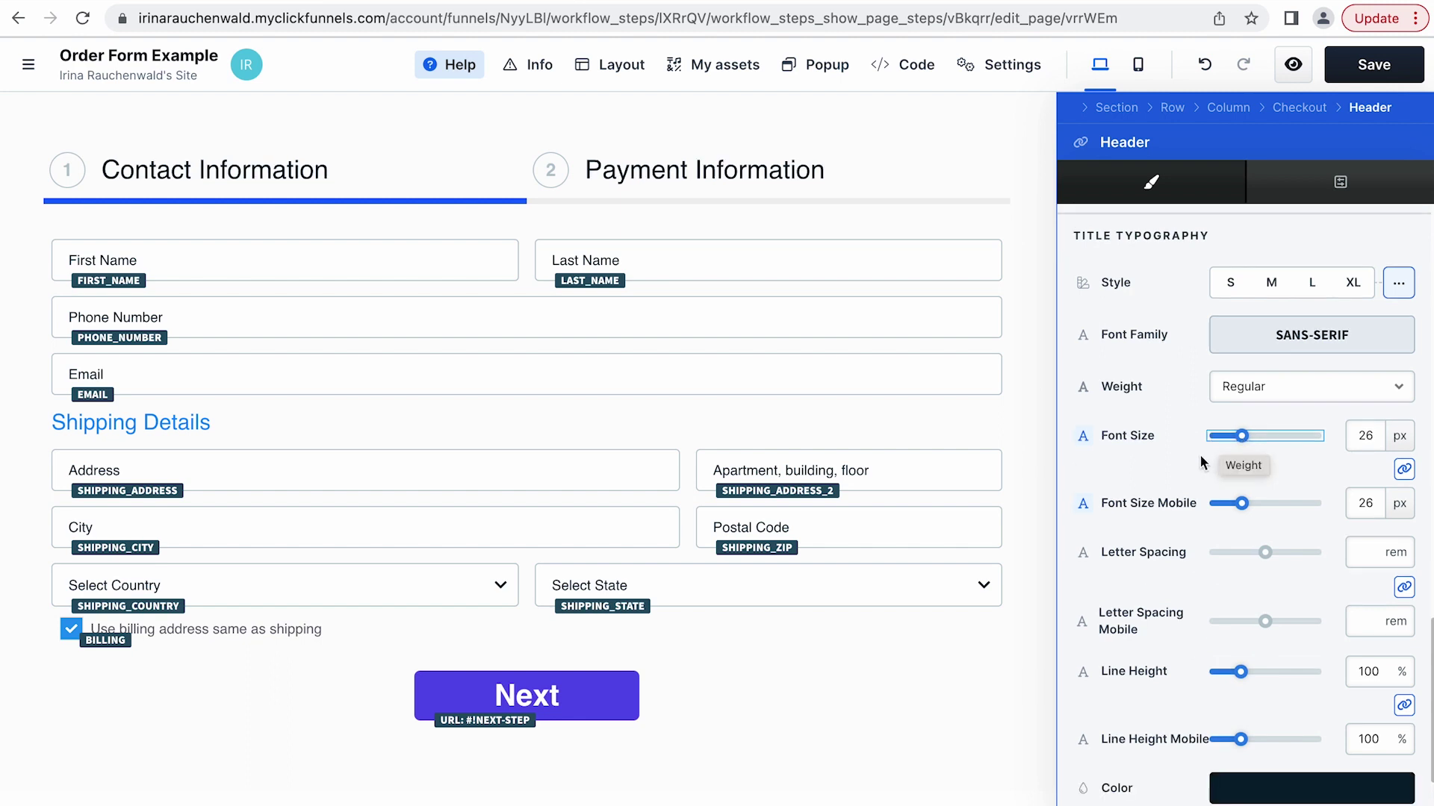
{"action": "scroll", "coordinate": [1185, 736], "scroll_direction": "down", "scroll_amount": 2}
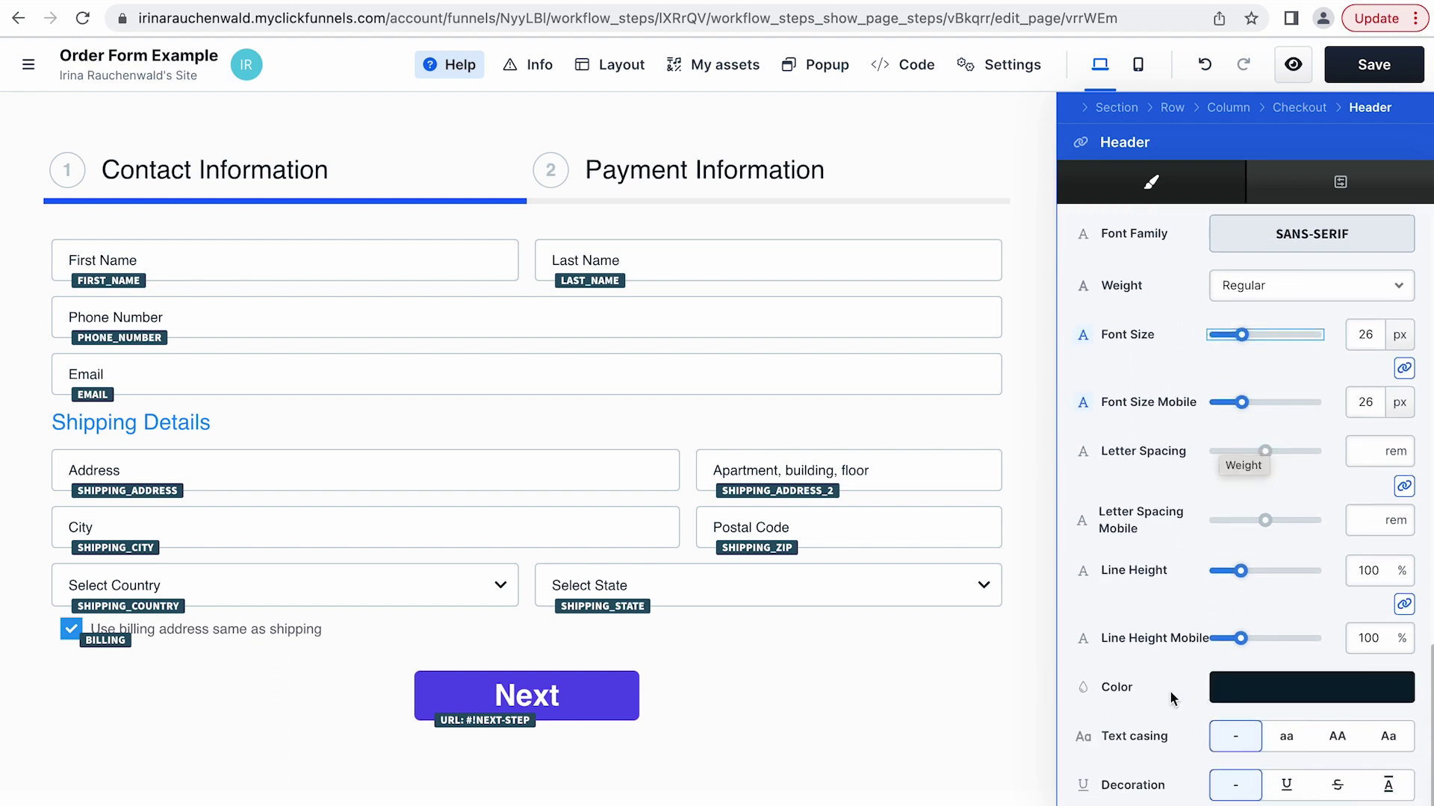
{"action": "scroll", "coordinate": [1171, 693], "scroll_direction": "up", "scroll_amount": 4}
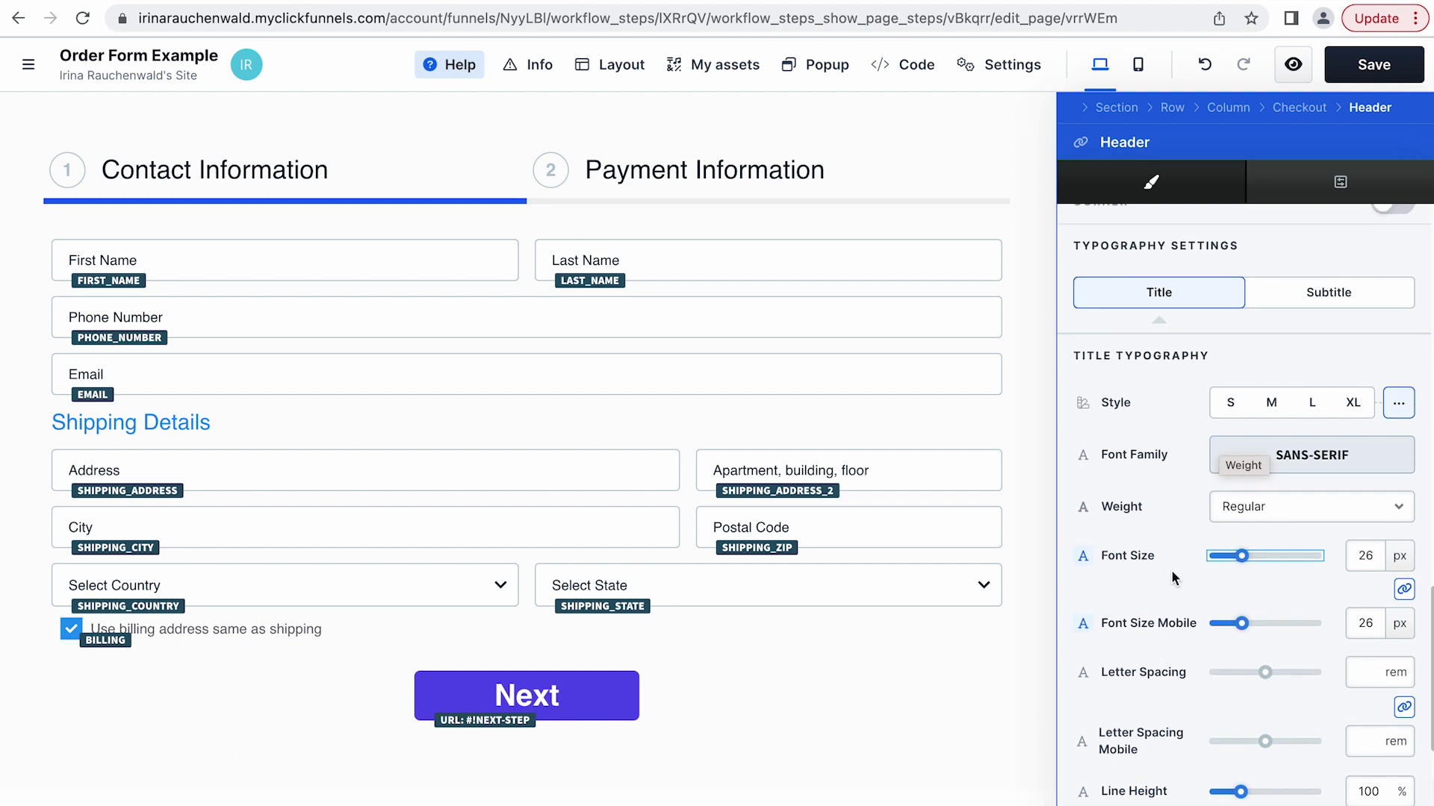
Preview the Completed, Error and Incomplete / Base step states of the checkout's Header component and return to the Checkout settings
{"action": "scroll", "coordinate": [1171, 570], "scroll_direction": "up", "scroll_amount": 8}
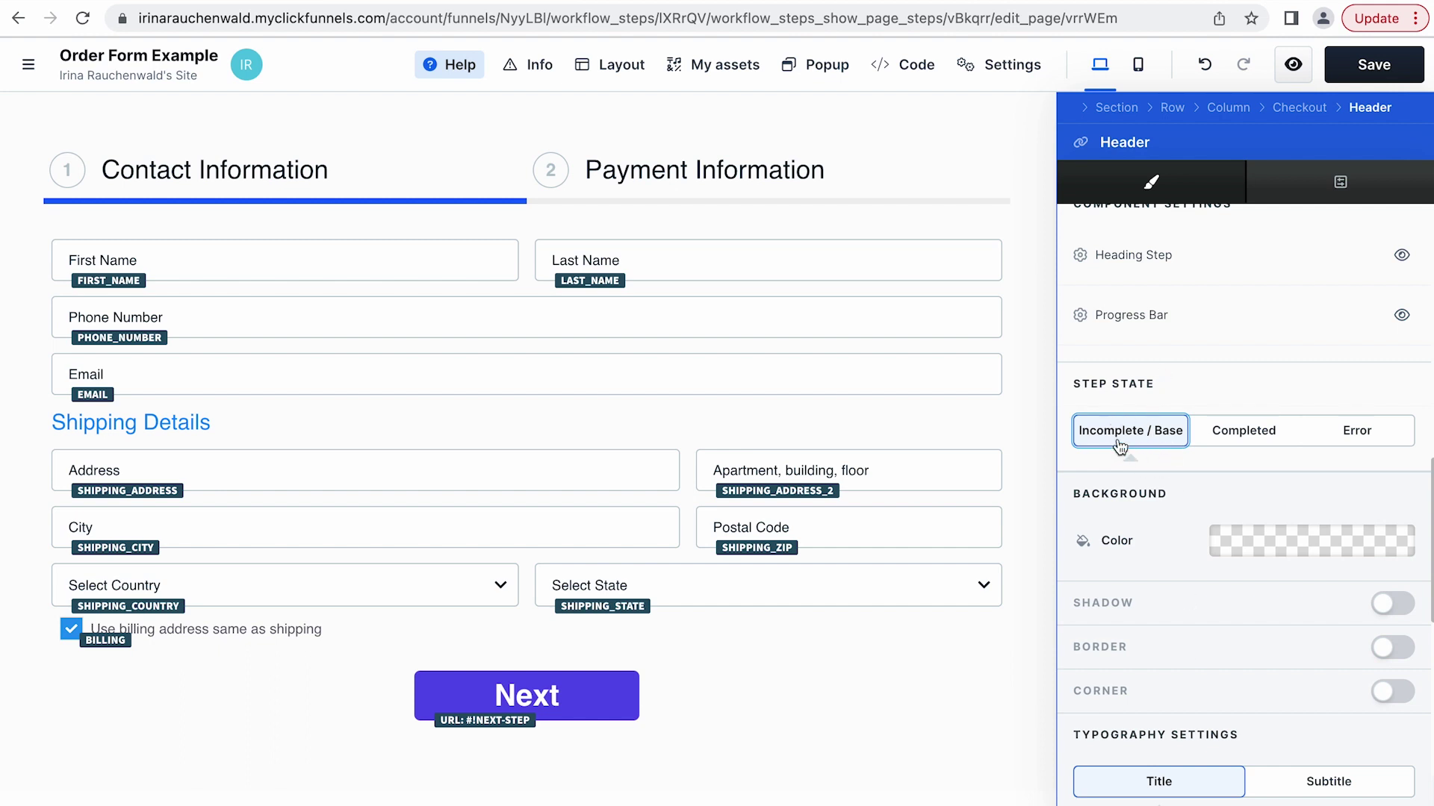
{"action": "left_click", "coordinate": [1239, 443]}
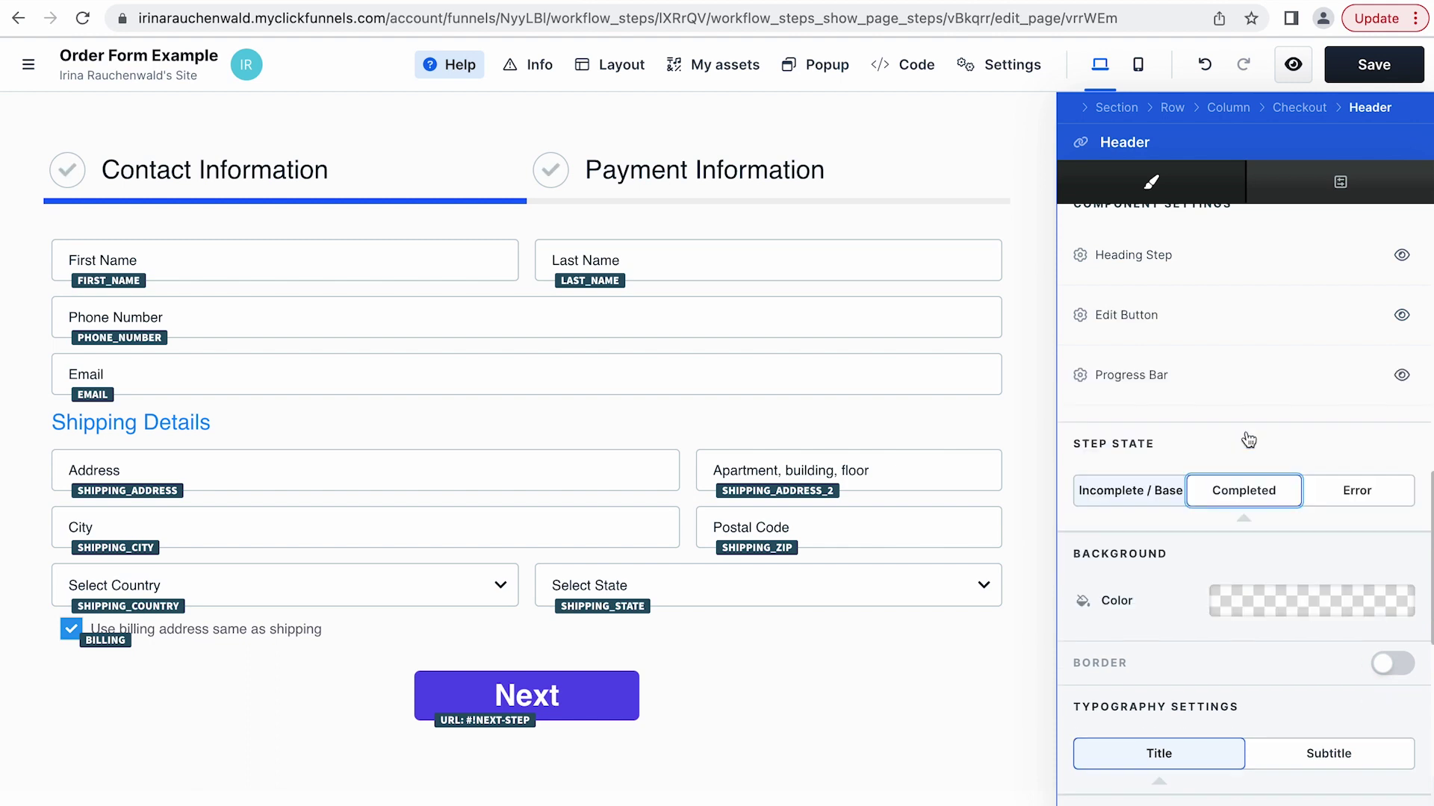
{"action": "left_click", "coordinate": [1367, 493]}
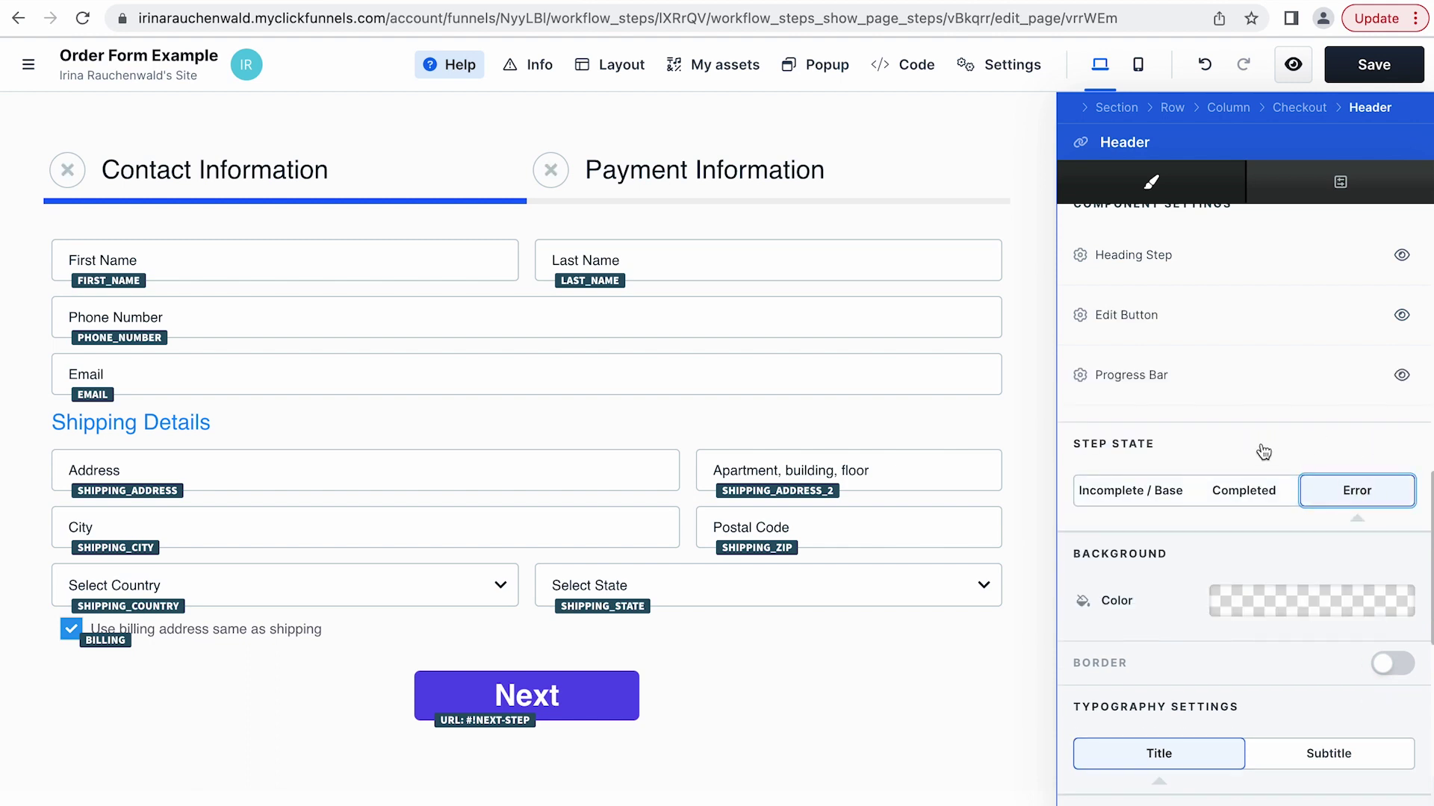
{"action": "left_click", "coordinate": [1239, 501]}
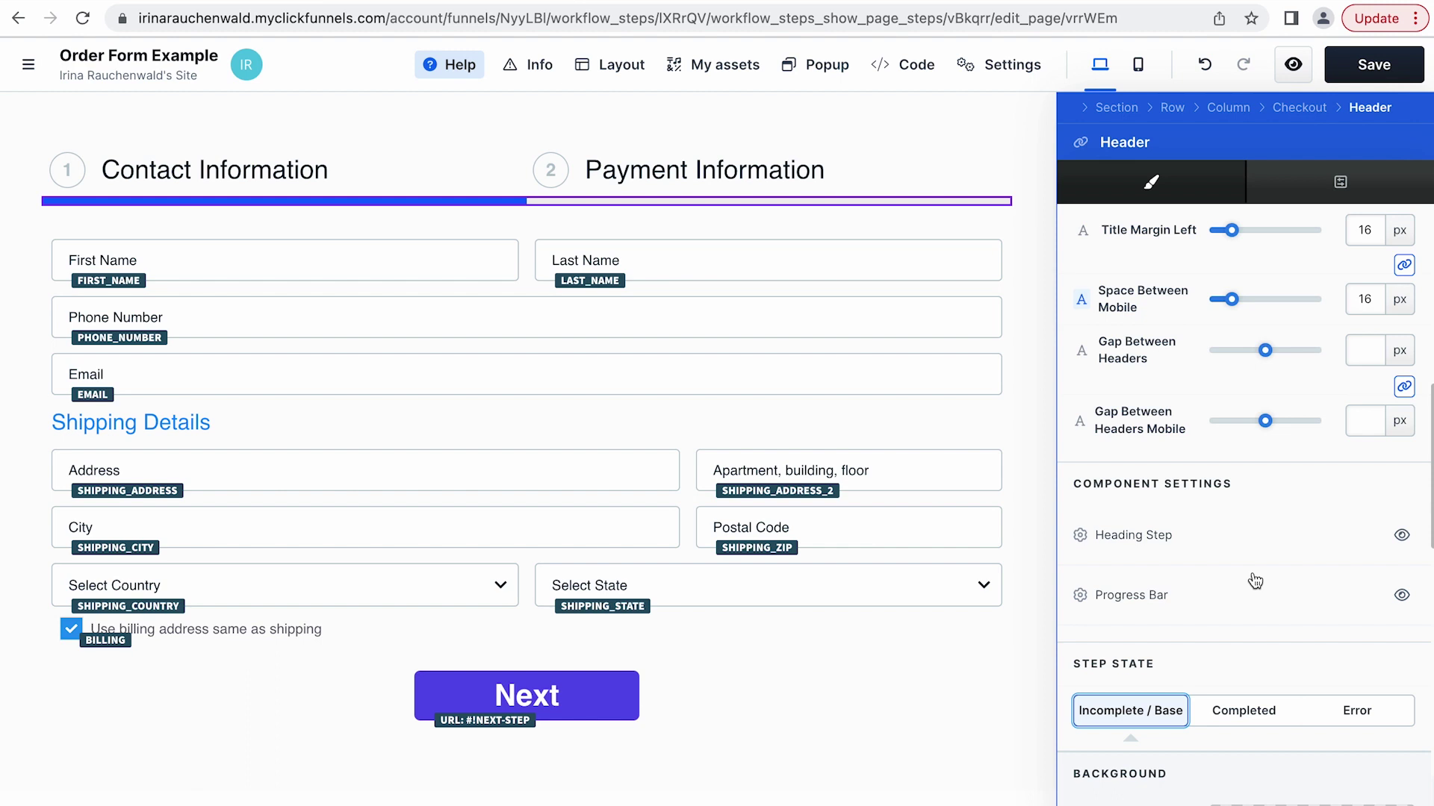
{"action": "left_click", "coordinate": [1303, 111]}
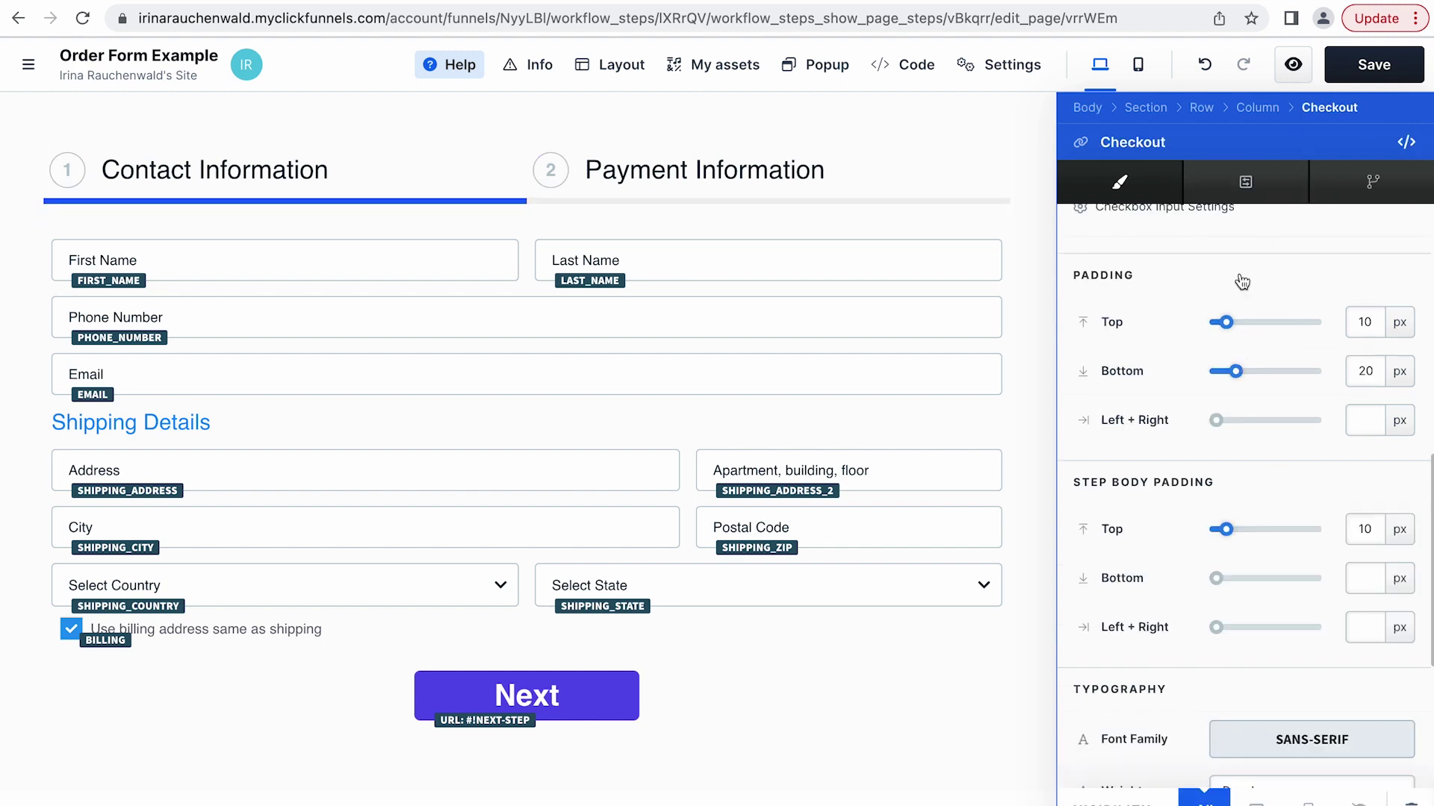
Preview the Focused, Error and Valid states of the checkout's input fields and return to the Checkout settings
{"action": "scroll", "coordinate": [1239, 258], "scroll_direction": "up", "scroll_amount": 6}
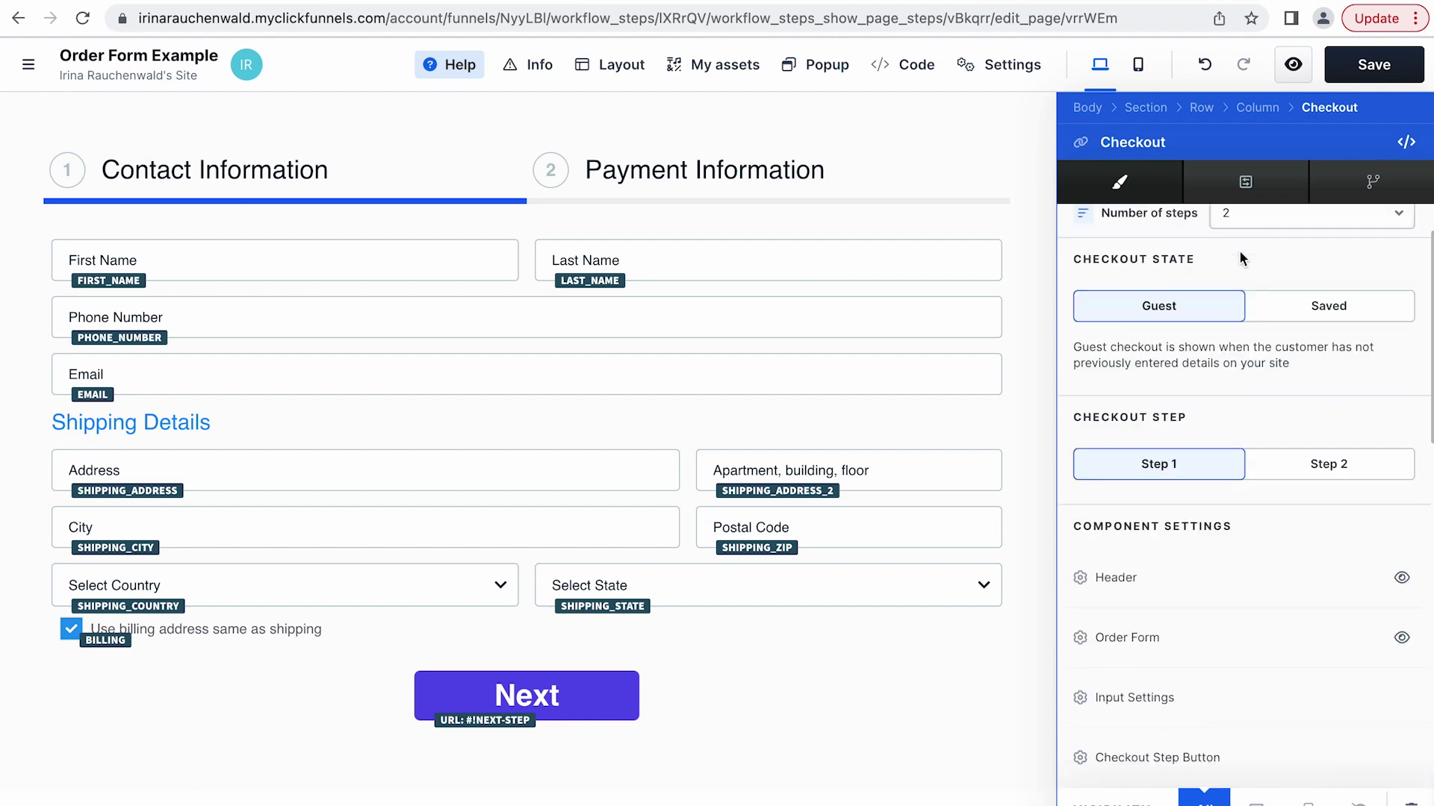
{"action": "left_click", "coordinate": [1131, 544]}
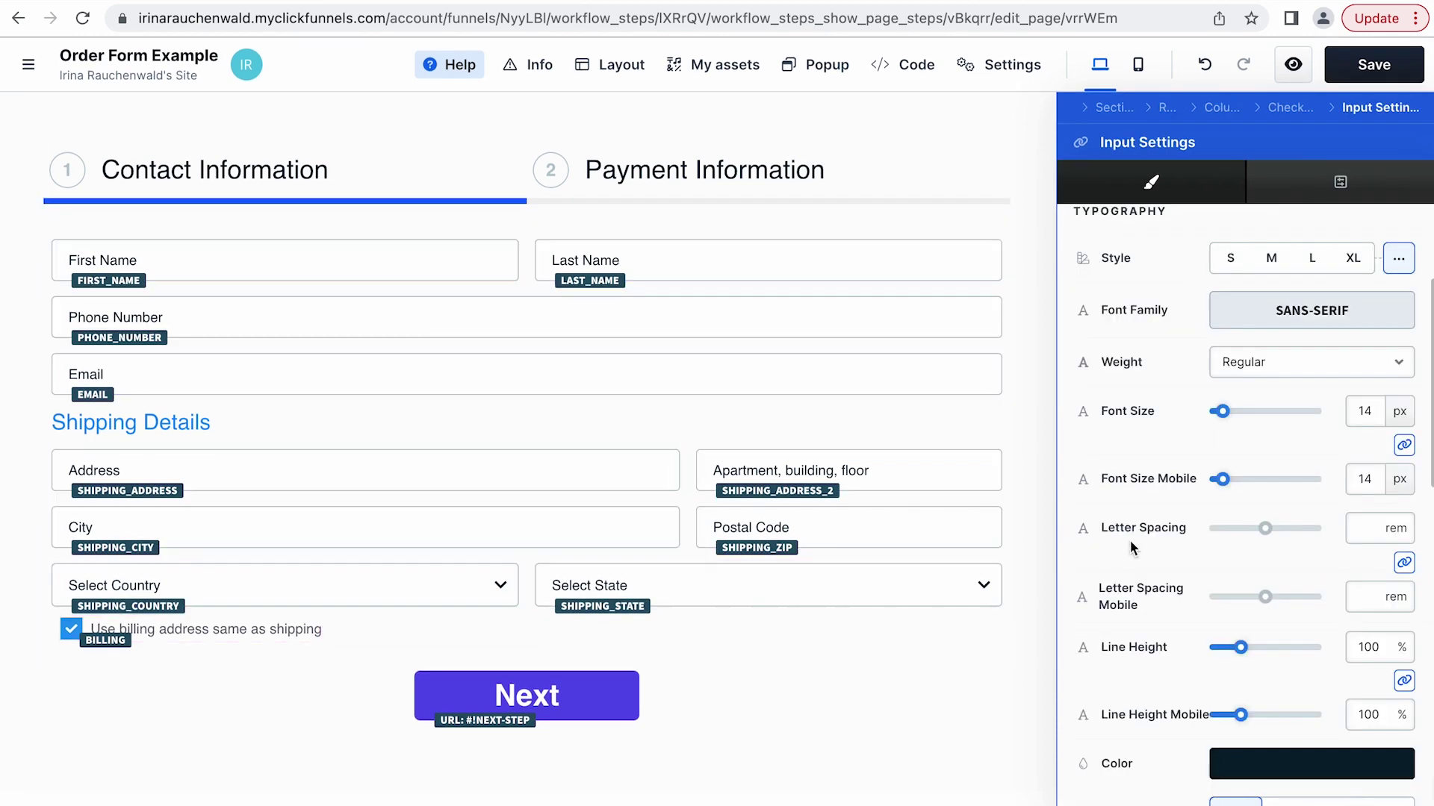
{"action": "scroll", "coordinate": [1187, 292], "scroll_direction": "up", "scroll_amount": 3}
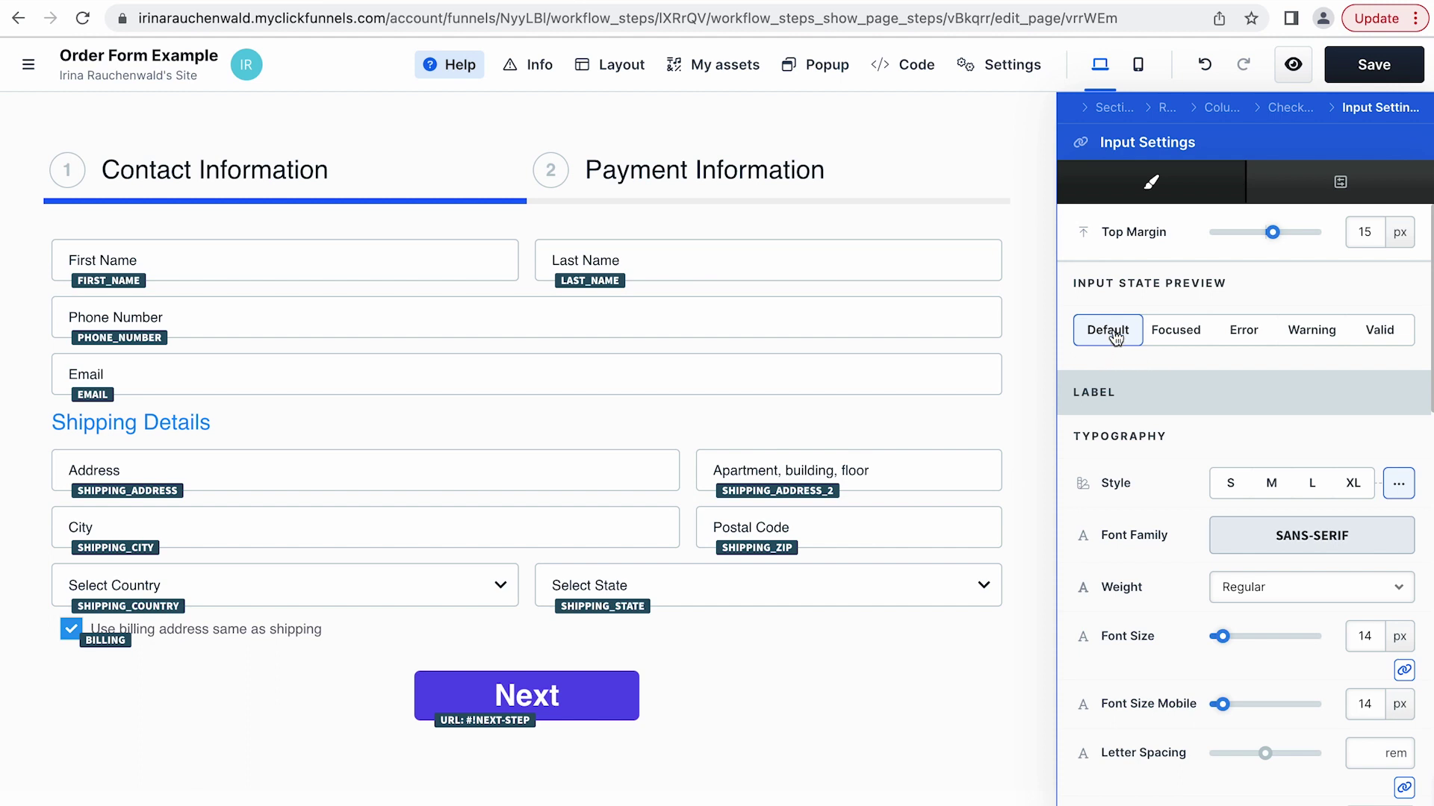
{"action": "left_click", "coordinate": [1176, 331]}
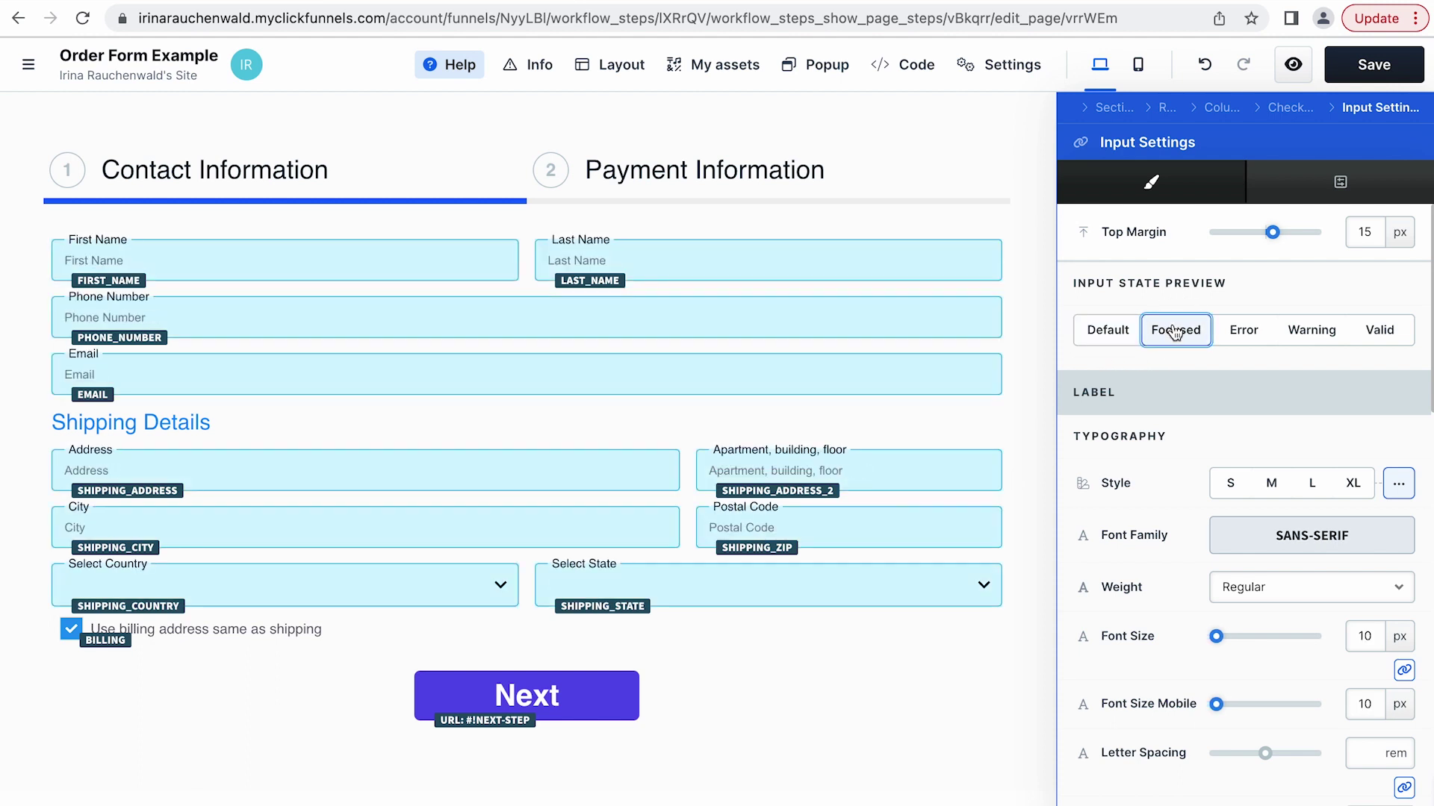
{"action": "left_click", "coordinate": [1246, 332]}
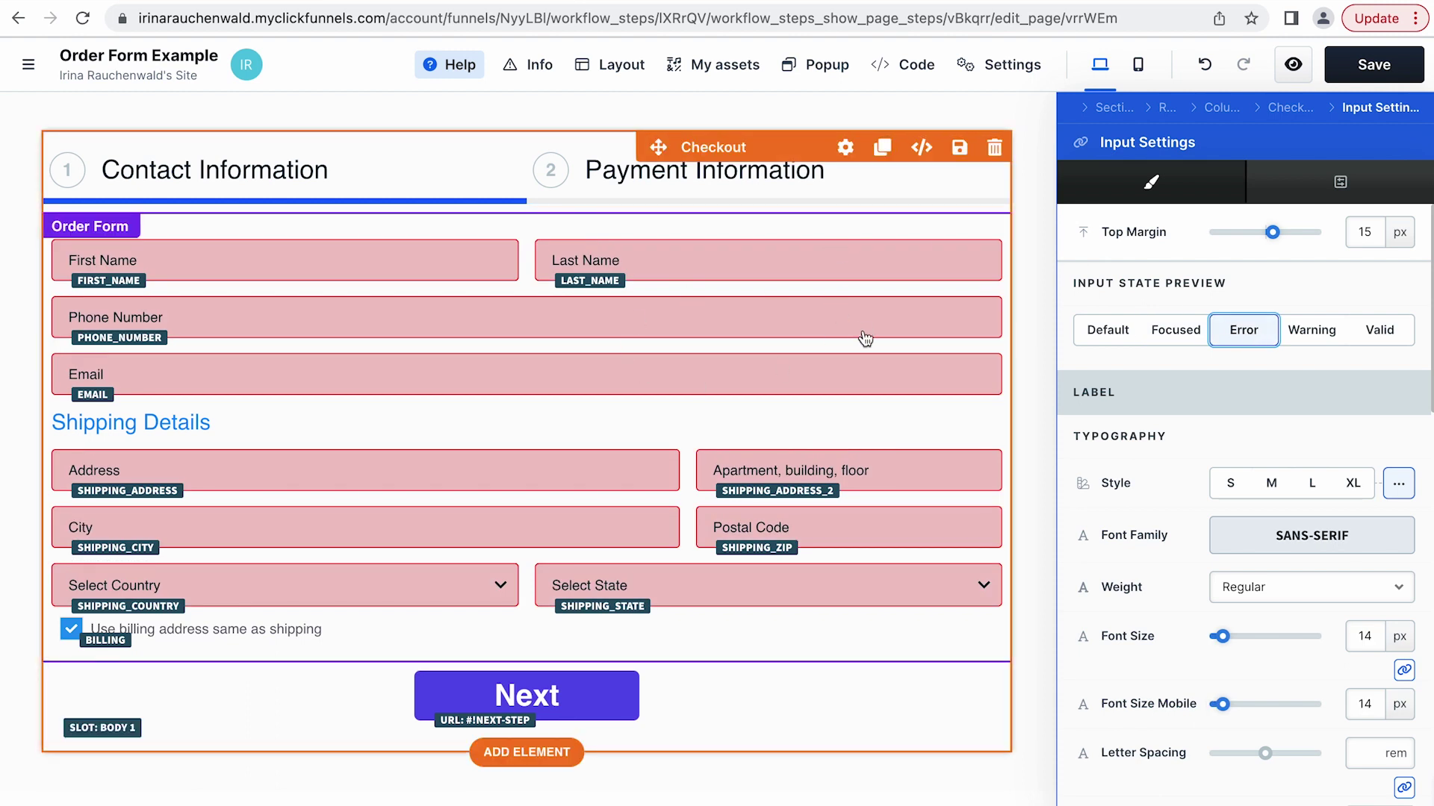
{"action": "left_click", "coordinate": [1374, 331]}
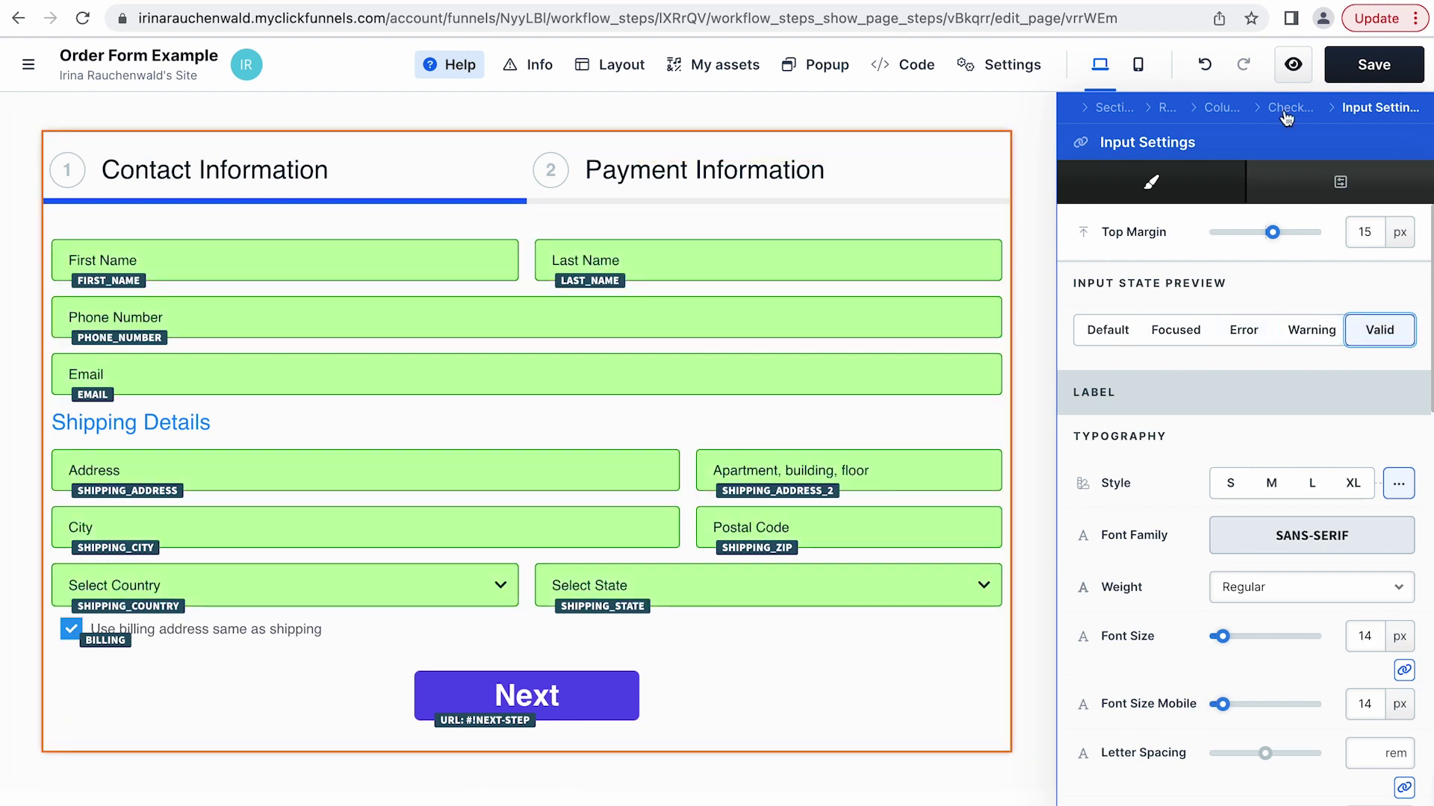
{"action": "left_click", "coordinate": [1287, 110]}
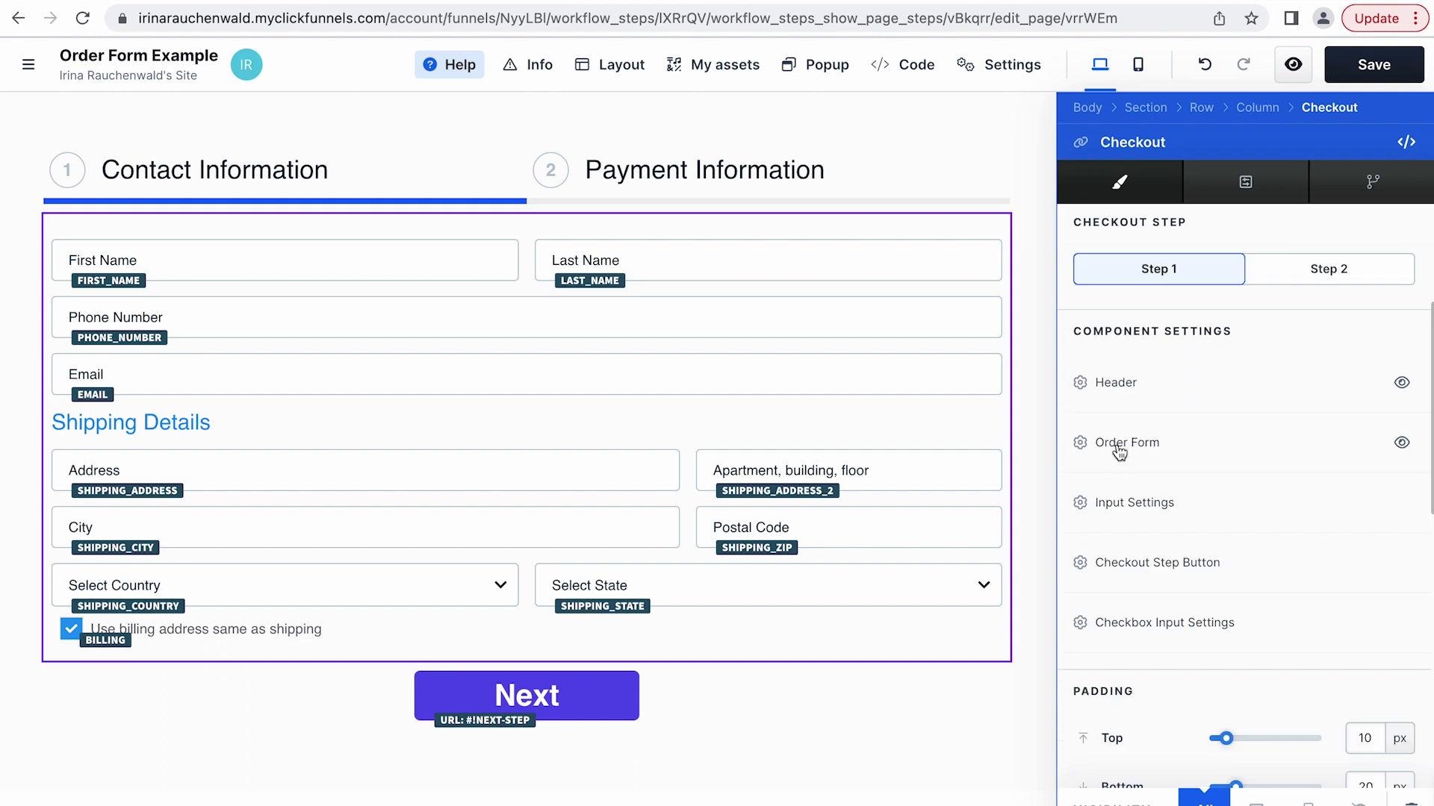
Hide the phone number field and the billing form in the checkout's Order Form component
{"action": "left_click", "coordinate": [1109, 447]}
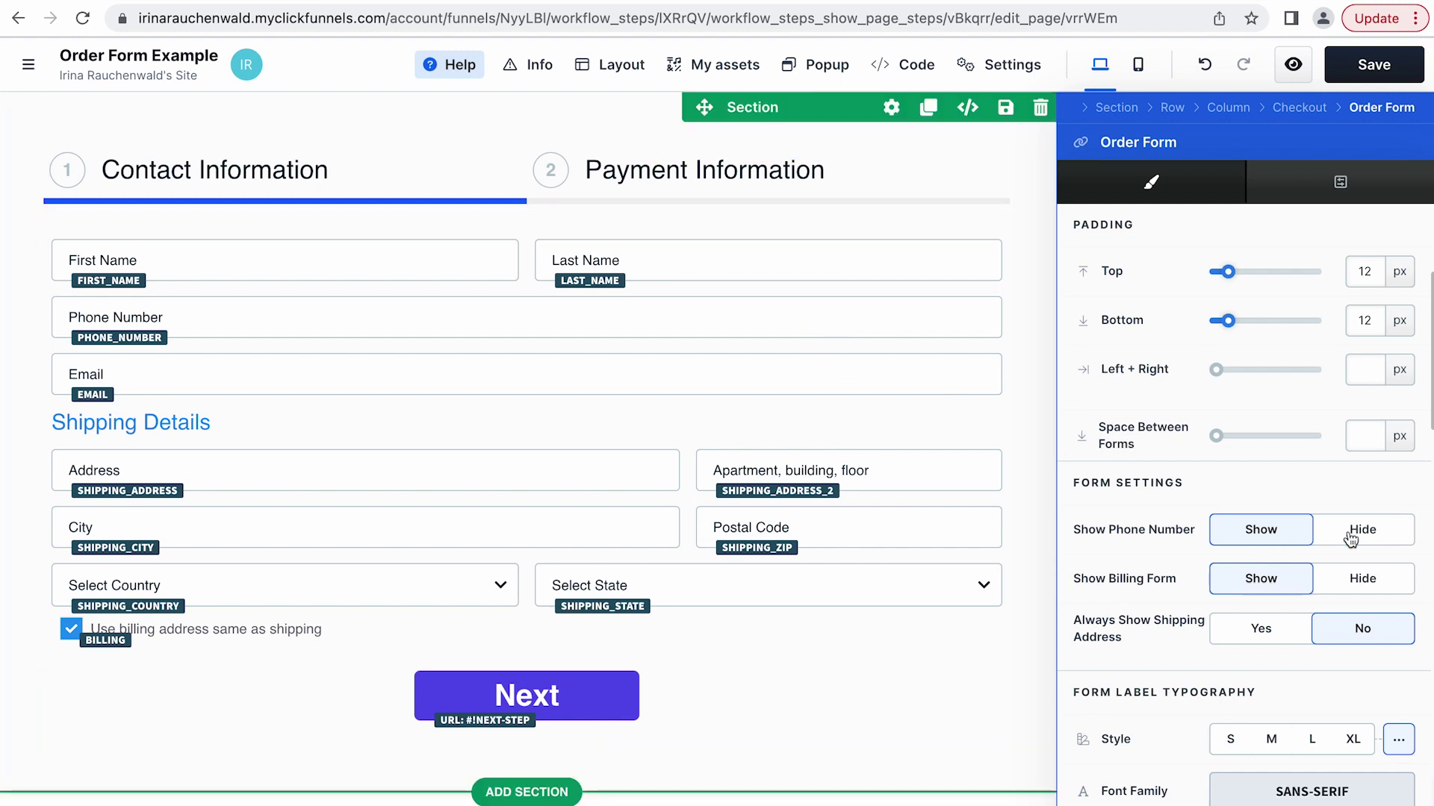
{"action": "left_click", "coordinate": [1371, 538]}
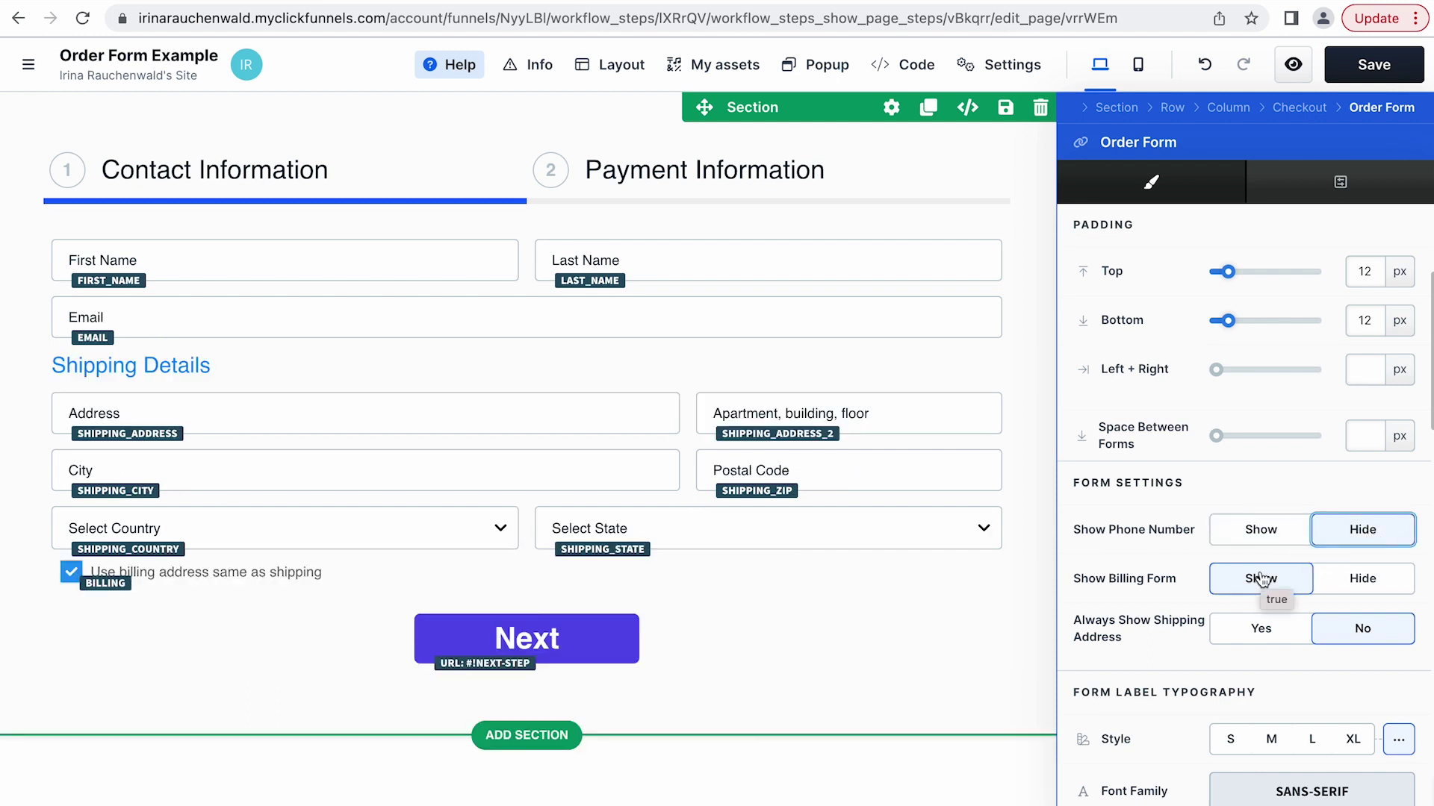
{"action": "left_click", "coordinate": [1395, 587]}
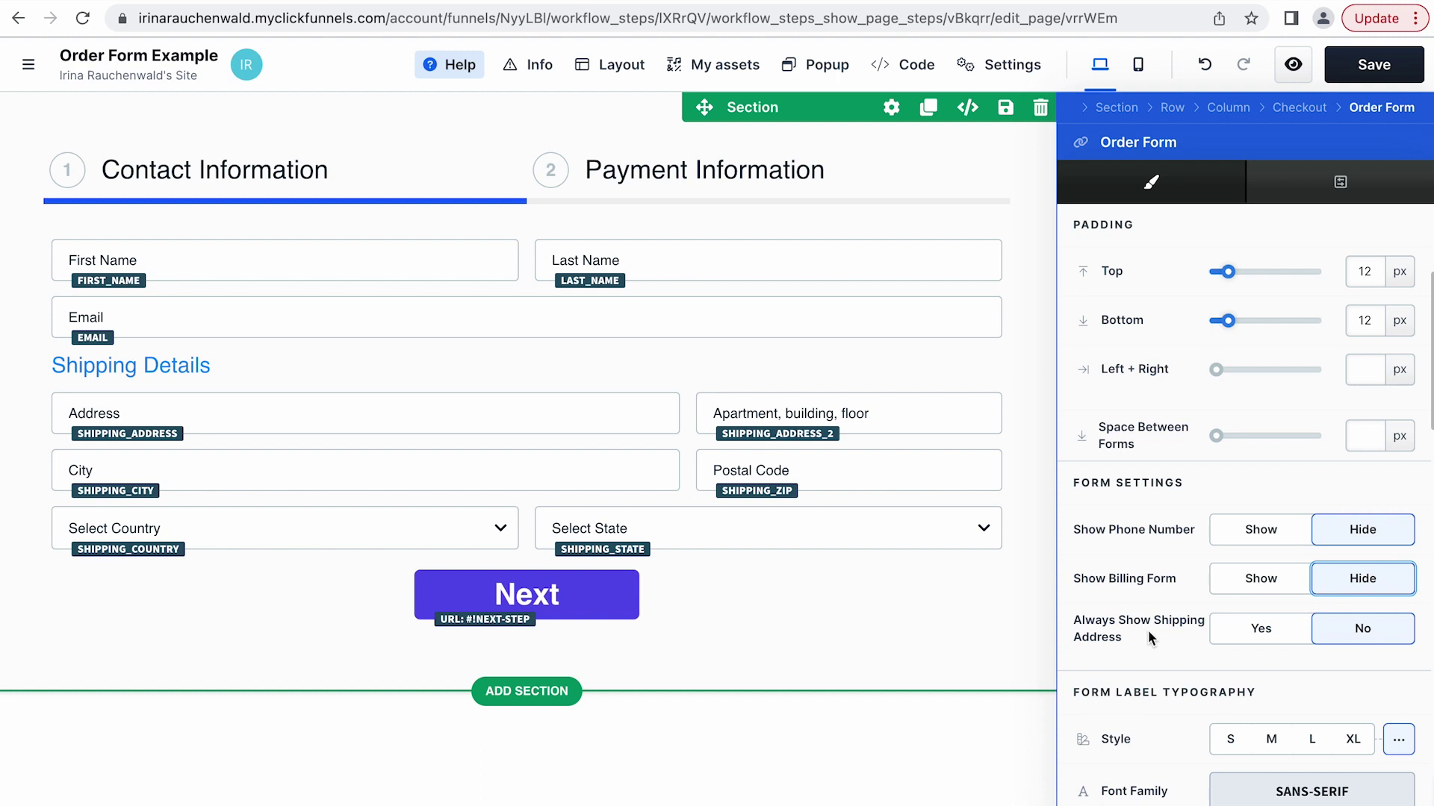
Examine the Next button's settings and display Step 2 of the checkout to look over its product, payment and order bump blocks
{"action": "left_click", "coordinate": [784, 416]}
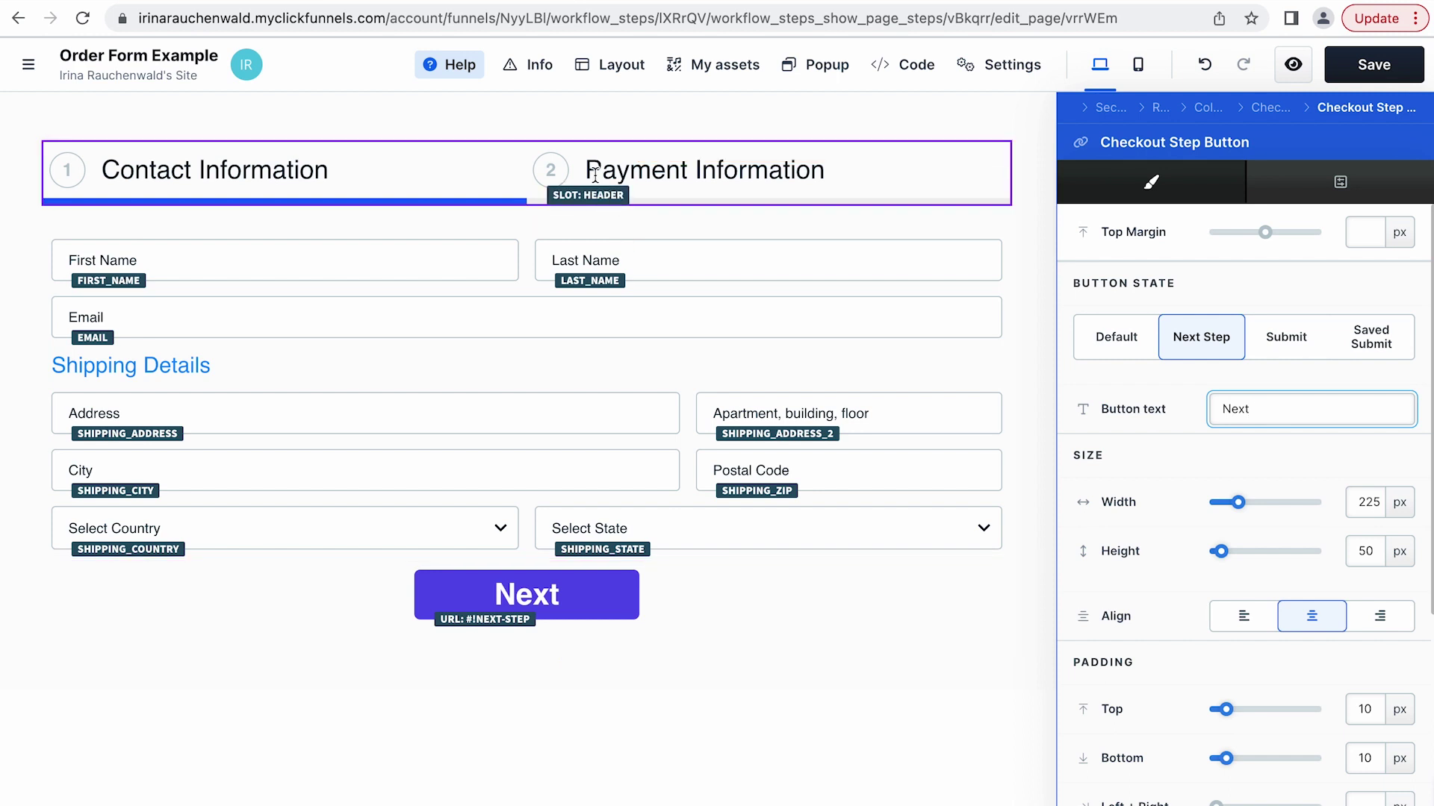
{"action": "left_click", "coordinate": [1269, 109]}
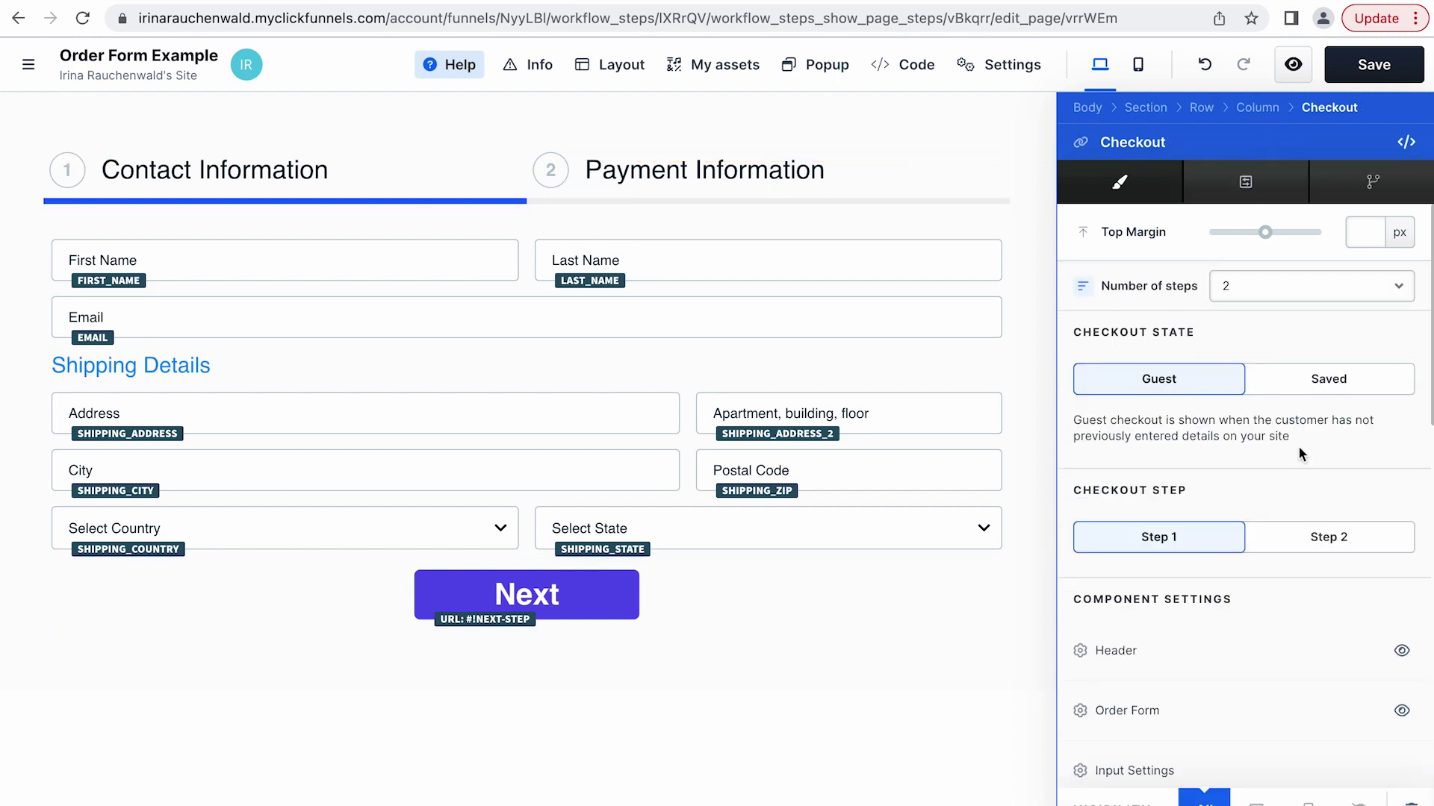
{"action": "left_click", "coordinate": [1315, 539]}
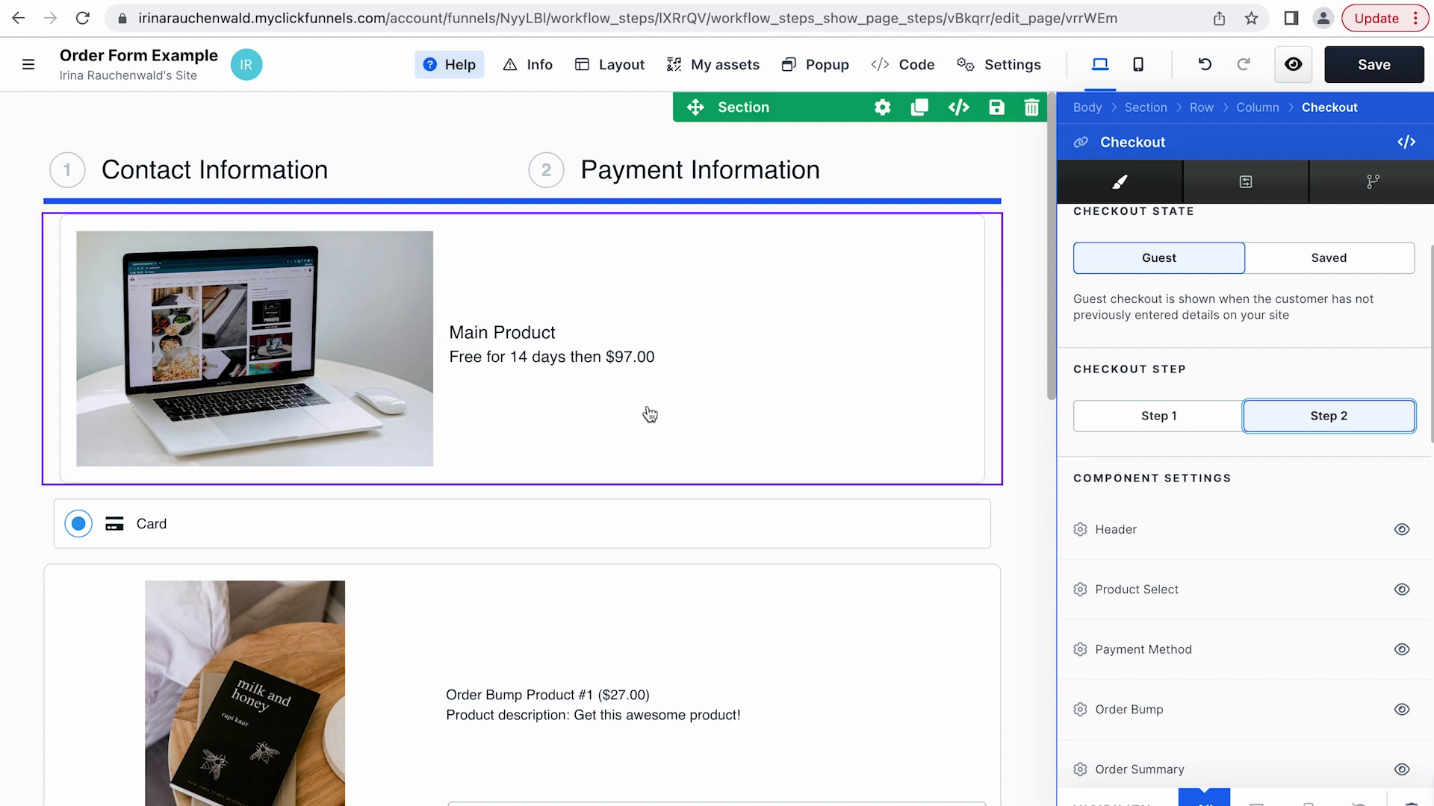
{"action": "scroll", "coordinate": [635, 746], "scroll_direction": "down", "scroll_amount": 2}
{"action": "scroll", "coordinate": [635, 746], "scroll_direction": "up", "scroll_amount": 2}
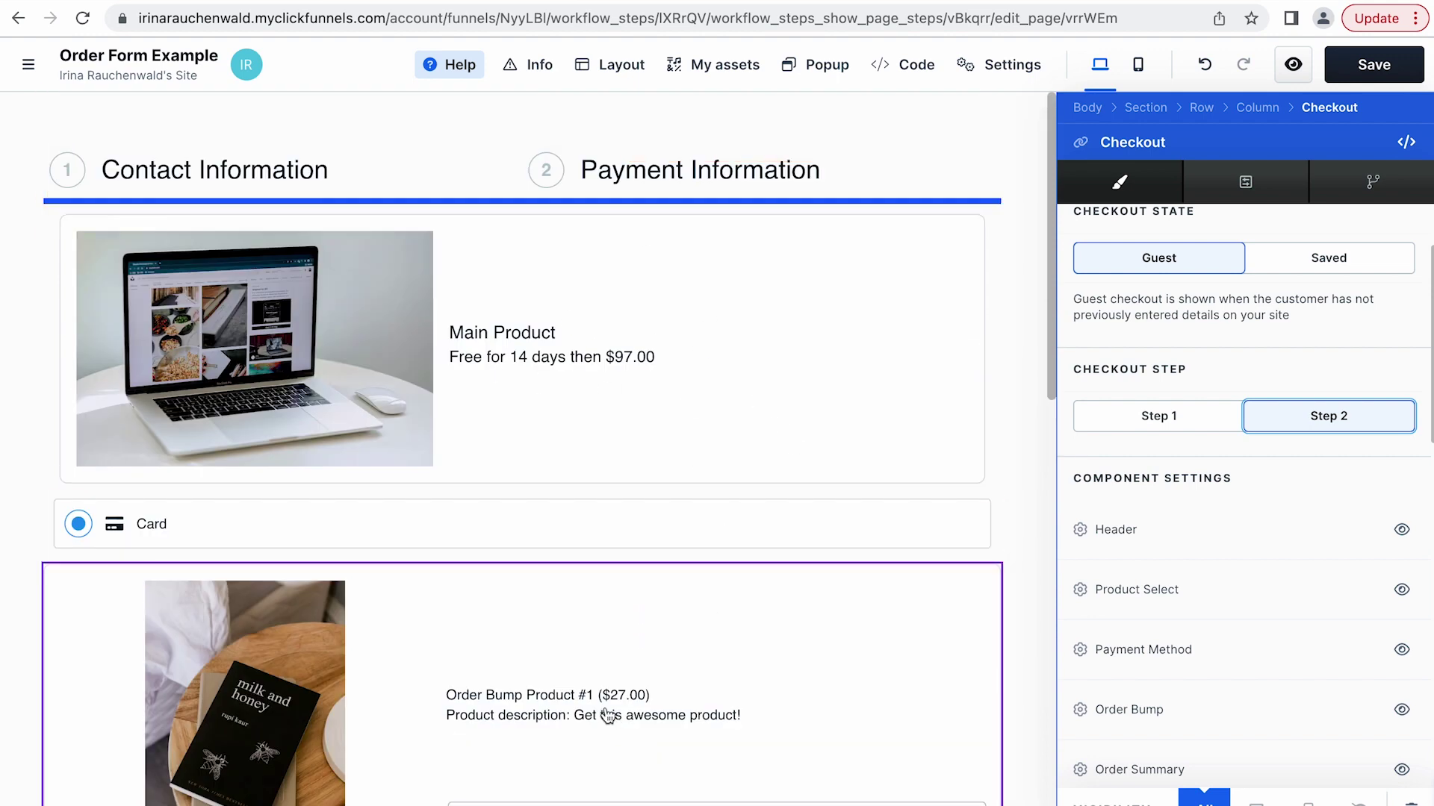
{"action": "scroll", "coordinate": [652, 679], "scroll_direction": "down", "scroll_amount": 3}
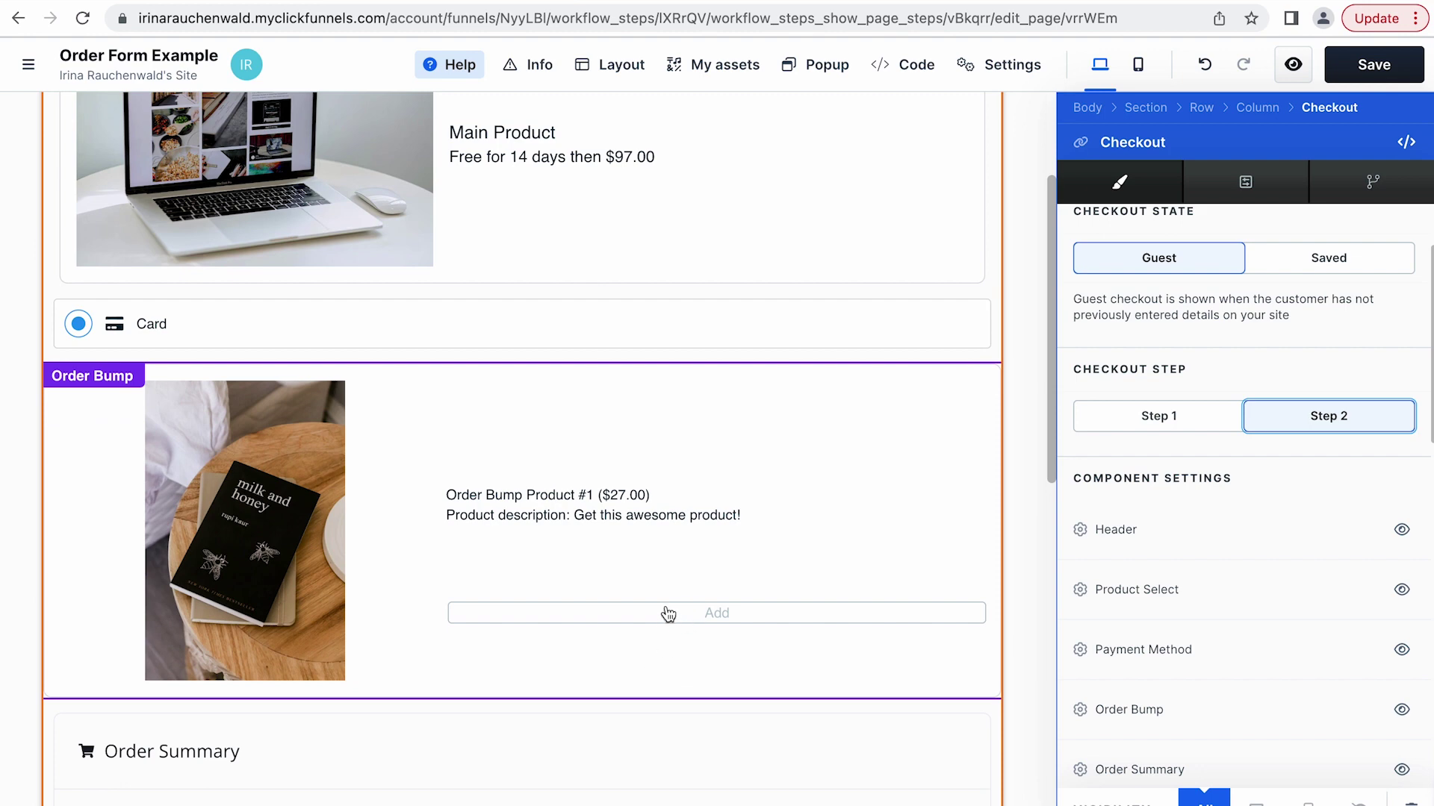
{"action": "scroll", "coordinate": [665, 640], "scroll_direction": "up", "scroll_amount": 3}
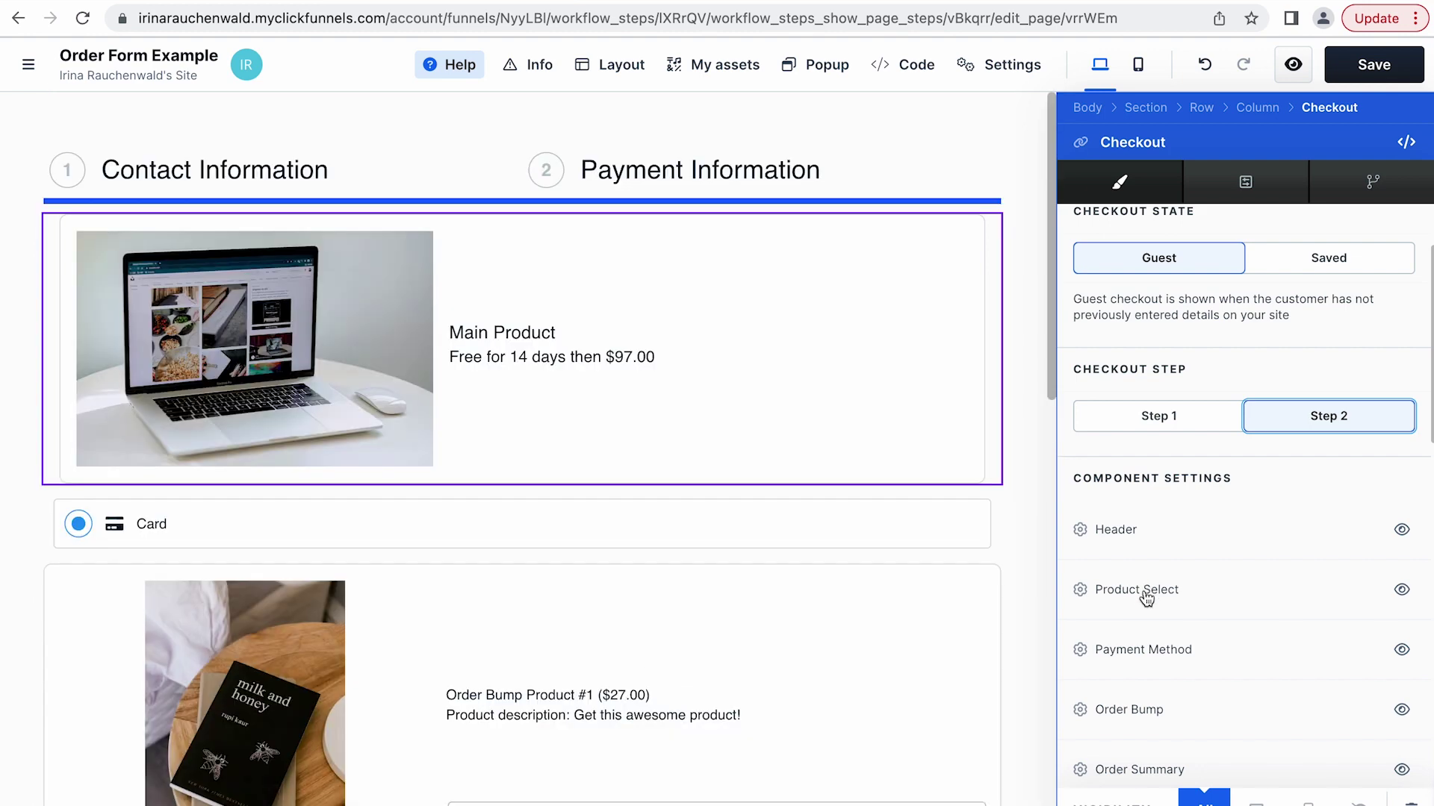
Set the image space of the Product Select component's Base/Unselected card to 22%
{"action": "left_click", "coordinate": [1146, 597]}
{"action": "scroll", "coordinate": [1141, 704], "scroll_direction": "up", "scroll_amount": 2}
{"action": "scroll", "coordinate": [1140, 703], "scroll_direction": "down", "scroll_amount": 8}
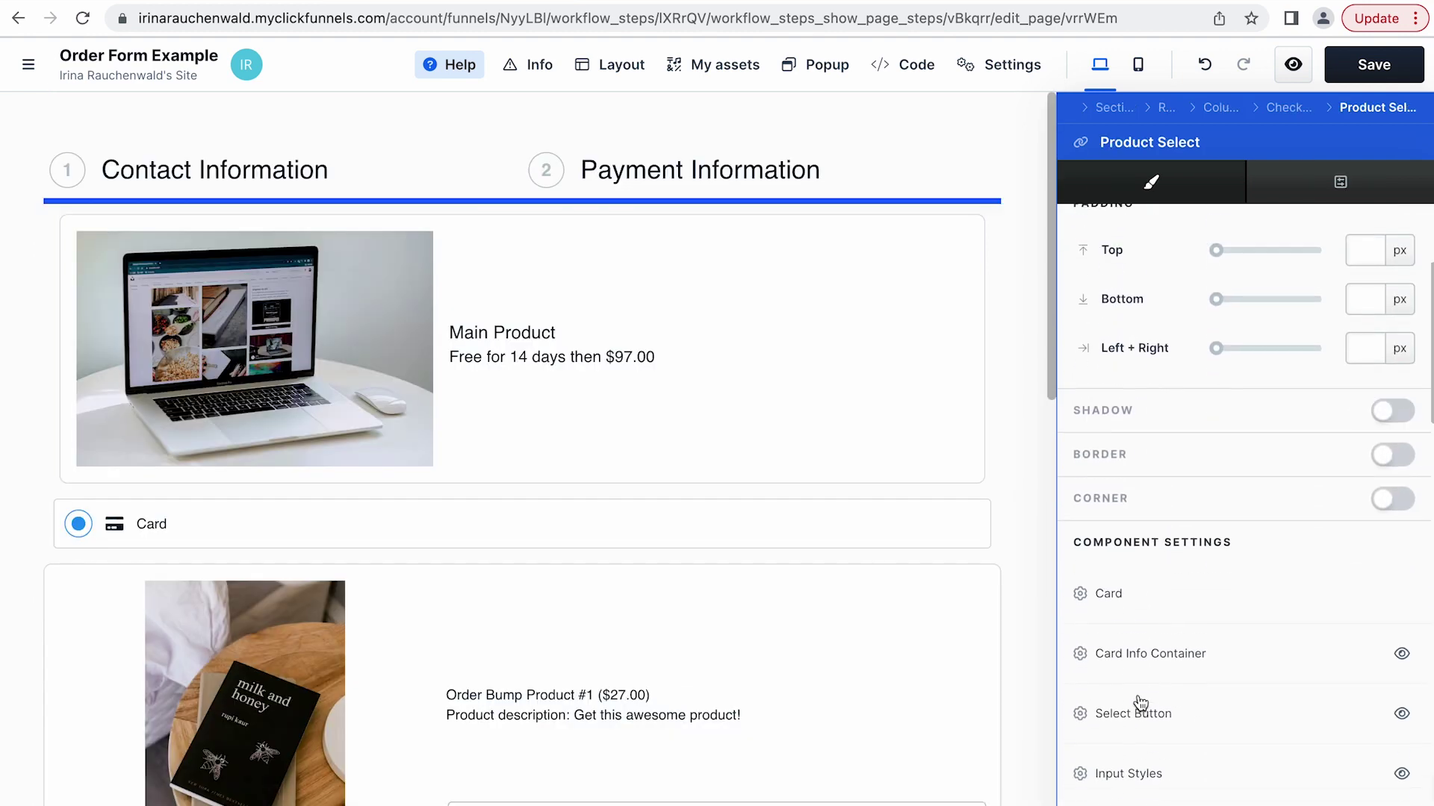
{"action": "scroll", "coordinate": [1138, 698], "scroll_direction": "down", "scroll_amount": 4}
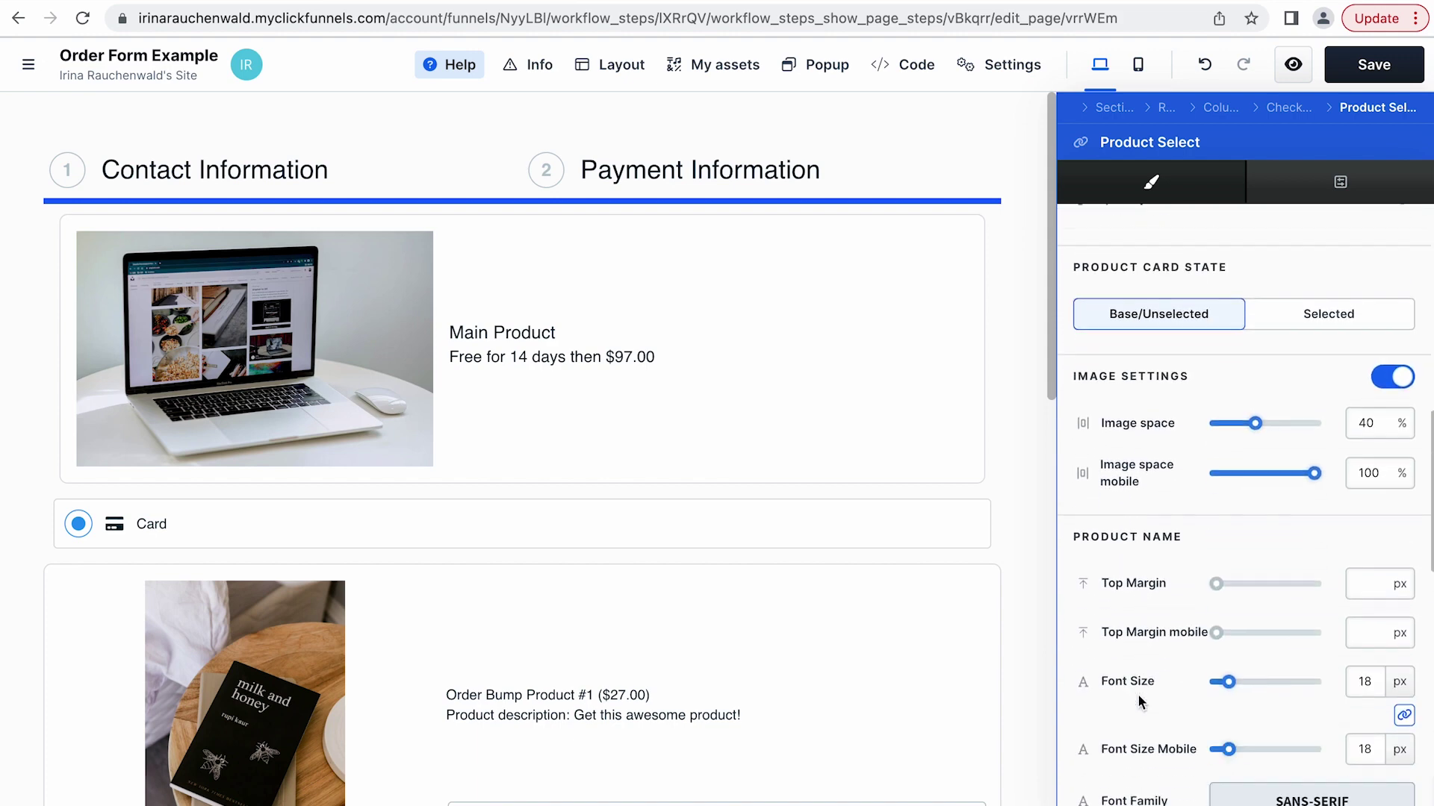
{"action": "scroll", "coordinate": [1138, 698], "scroll_direction": "up", "scroll_amount": 3}
{"action": "left_click_drag", "start_coordinate": [1255, 440], "coordinate": [1241, 440]}
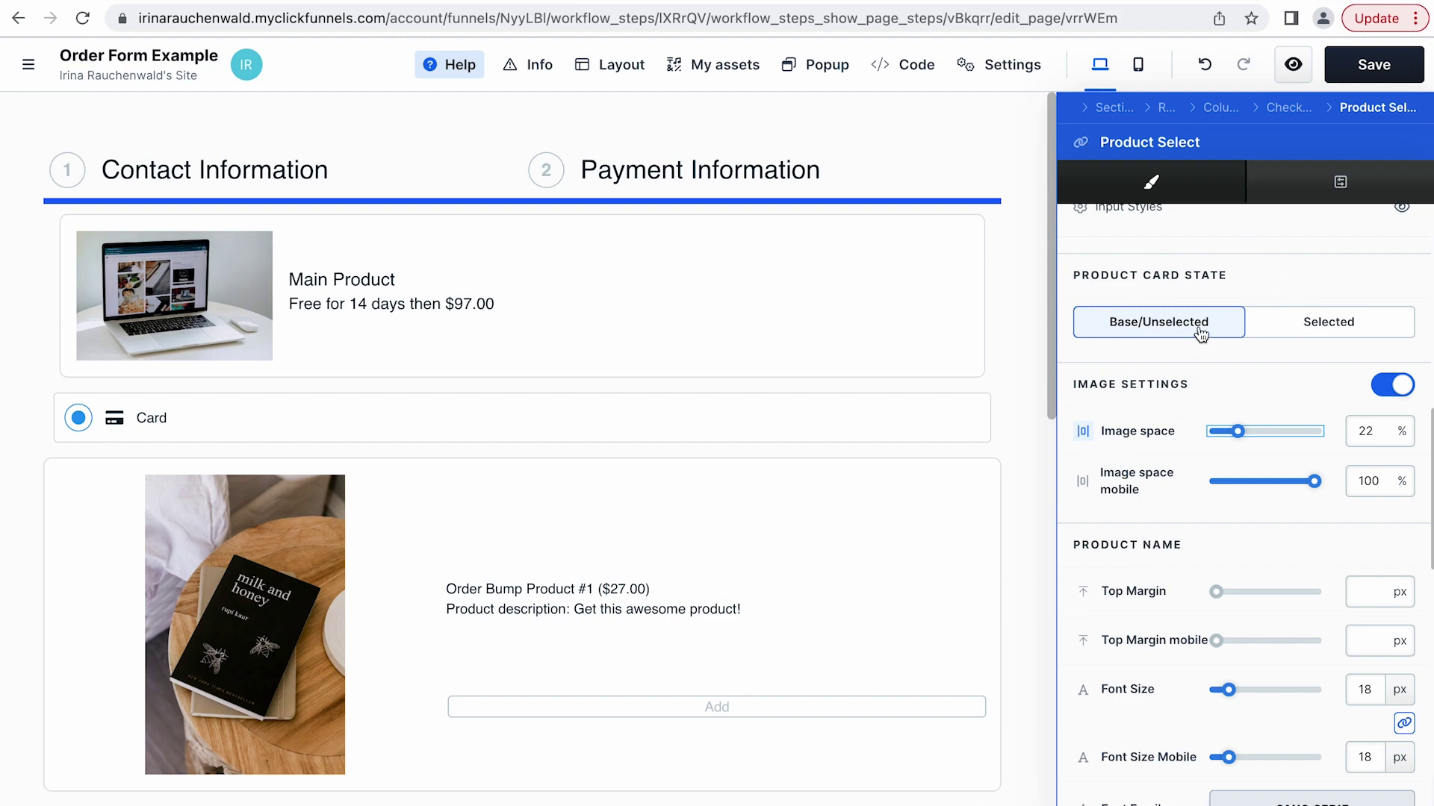
Set the image space of the Product Select component's Selected card to 22%
{"action": "left_click", "coordinate": [1324, 330]}
{"action": "left_click_drag", "start_coordinate": [1256, 444], "coordinate": [1239, 443]}
{"action": "scroll", "coordinate": [1223, 469], "scroll_direction": "up", "scroll_amount": 1}
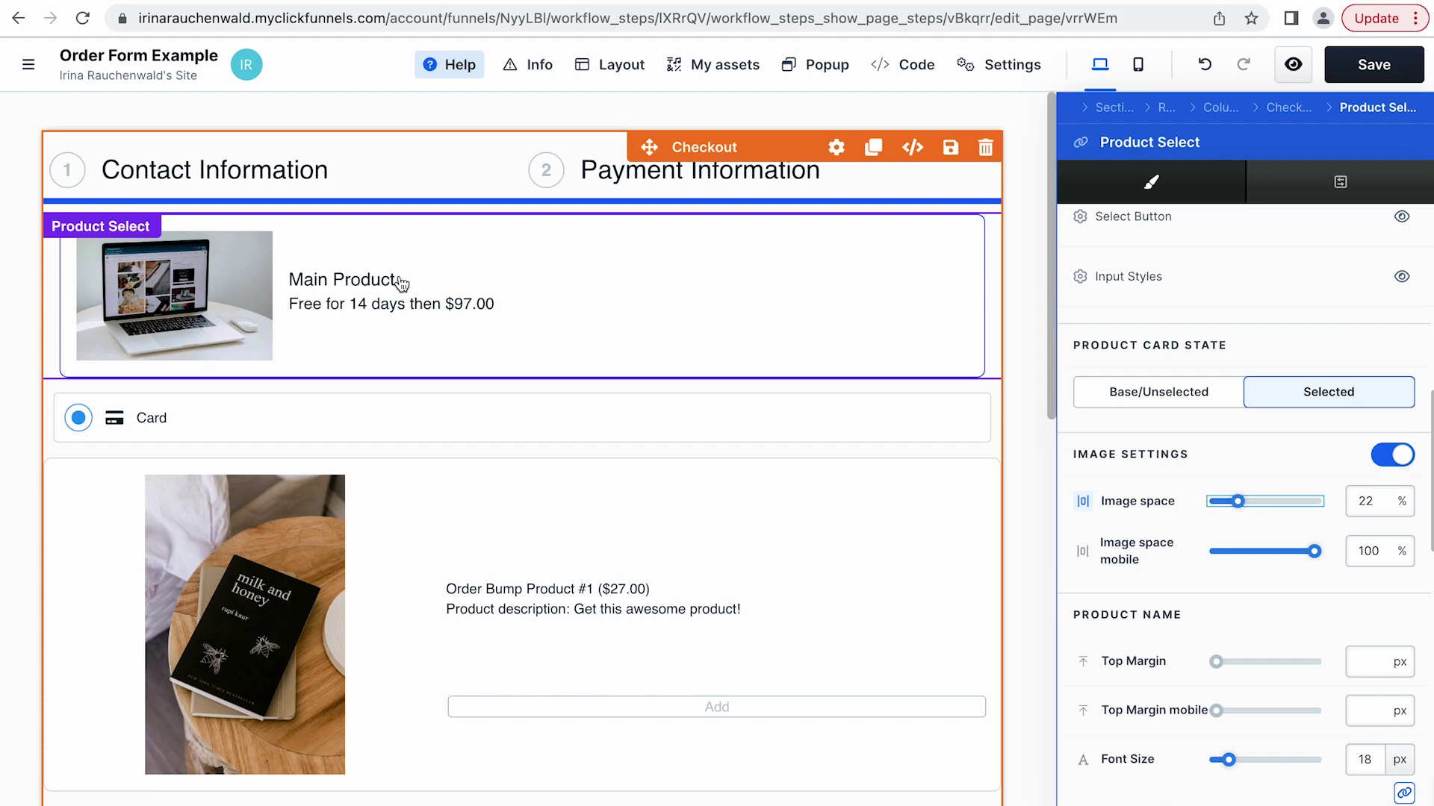
Set the selected product card's name weight to Semi-Bold and its product price font size to 18 px
{"action": "scroll", "coordinate": [1249, 420], "scroll_direction": "down", "scroll_amount": 4}
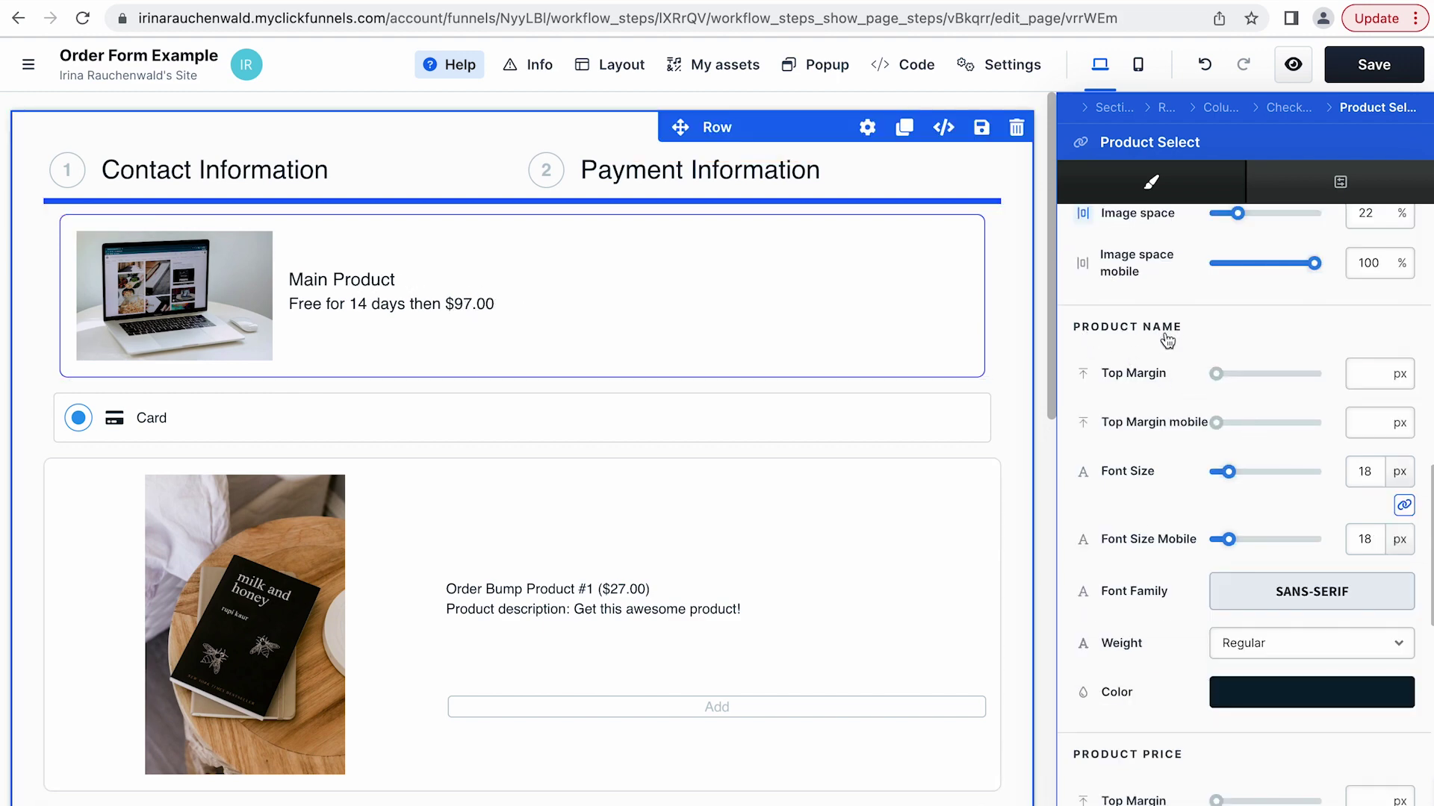
{"action": "left_click", "coordinate": [1275, 645]}
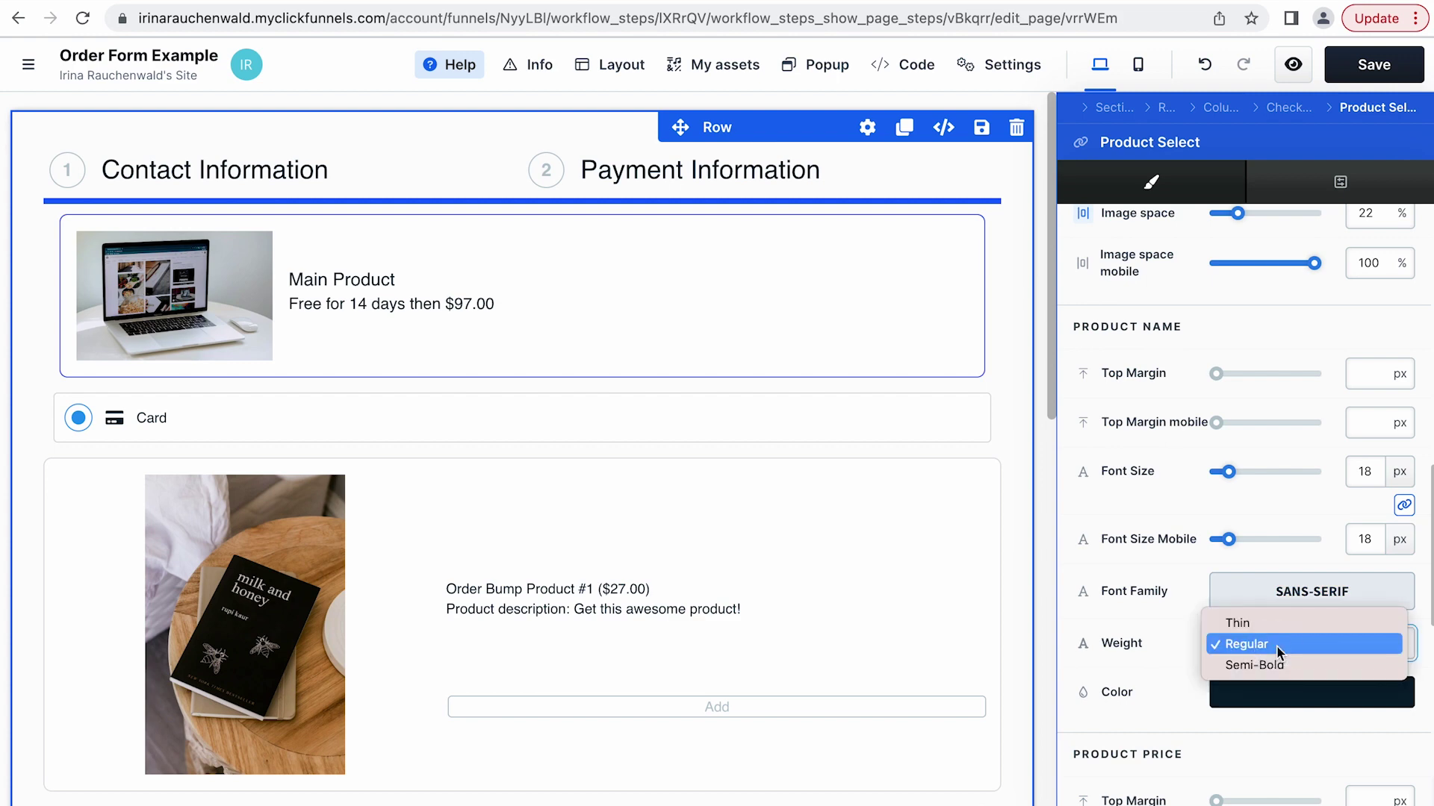
{"action": "left_click", "coordinate": [1276, 665]}
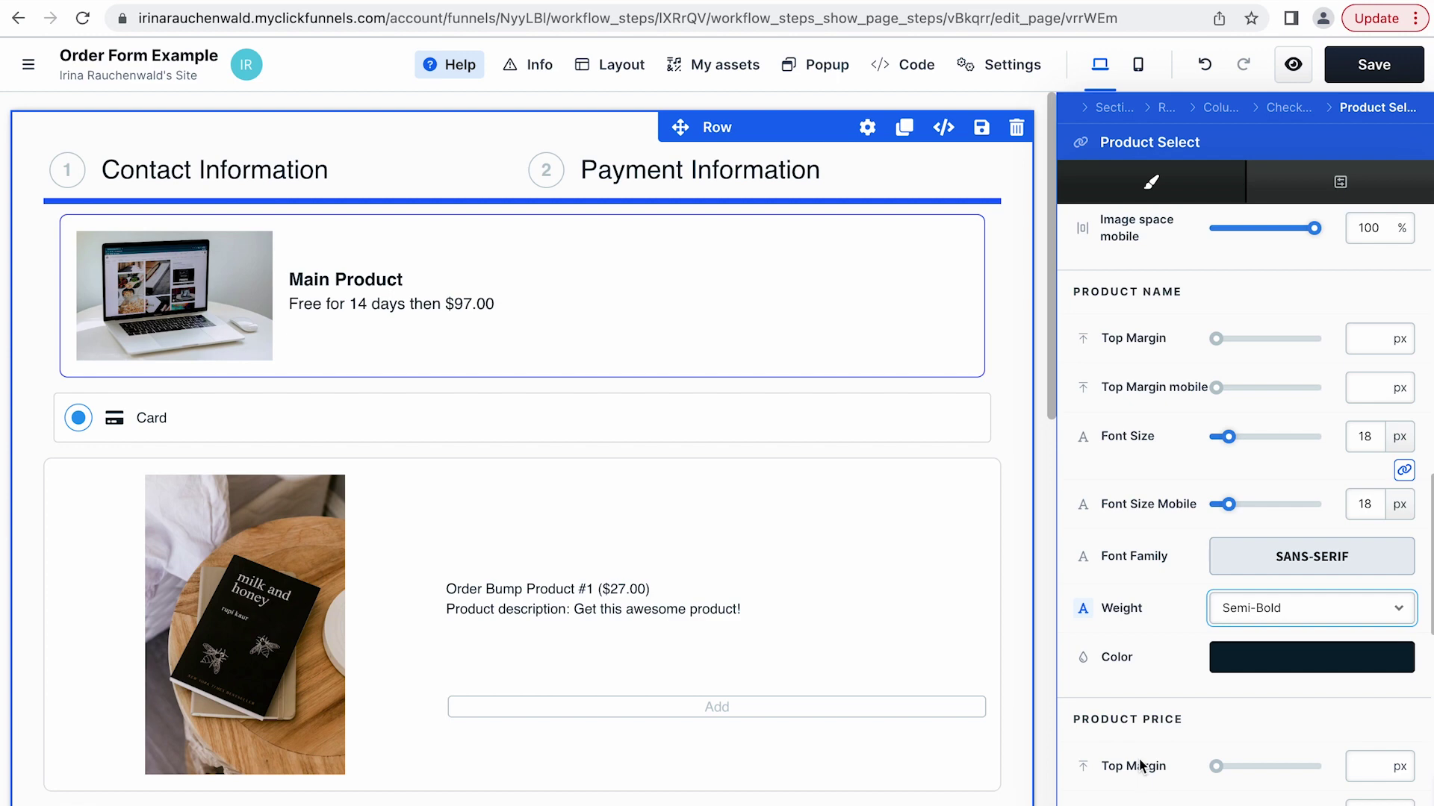
{"action": "scroll", "coordinate": [1139, 766], "scroll_direction": "down", "scroll_amount": 5}
{"action": "left_click_drag", "start_coordinate": [1229, 576], "coordinate": [1232, 582]}
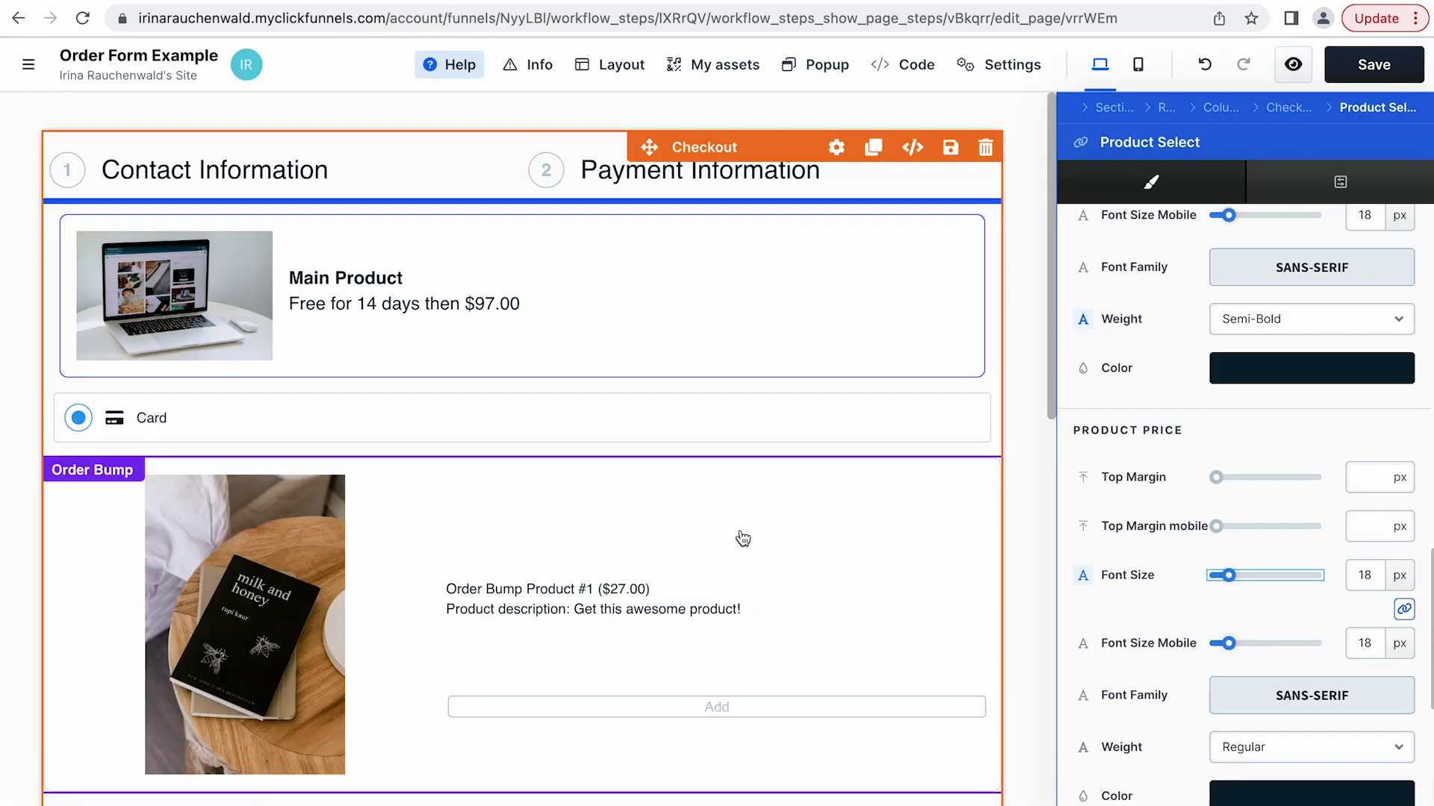
Set the default background of the order bump's Select Button to the solid blue 31a8e5
{"action": "scroll", "coordinate": [746, 537], "scroll_direction": "down", "scroll_amount": 2}
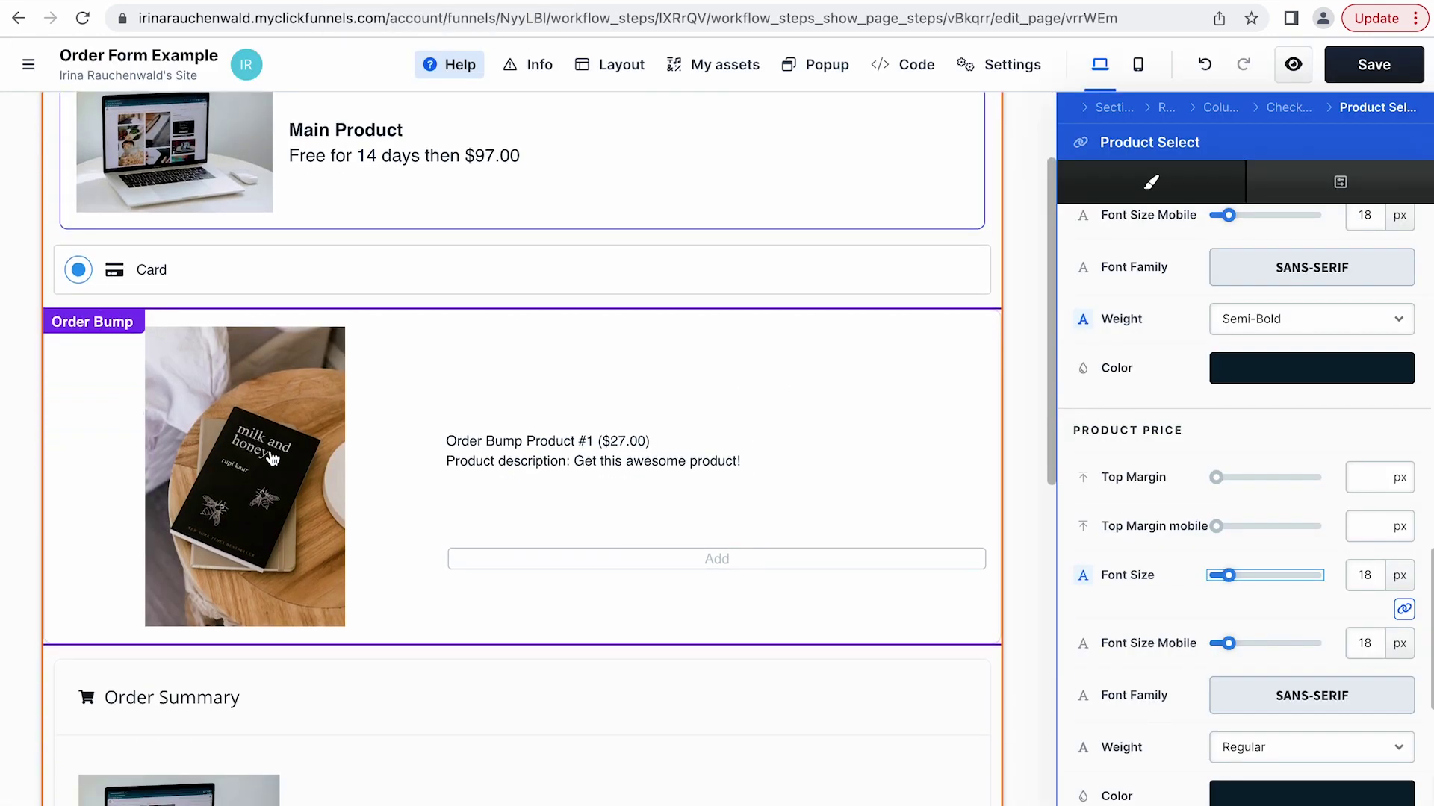
{"action": "scroll", "coordinate": [344, 522], "scroll_direction": "down", "scroll_amount": 1}
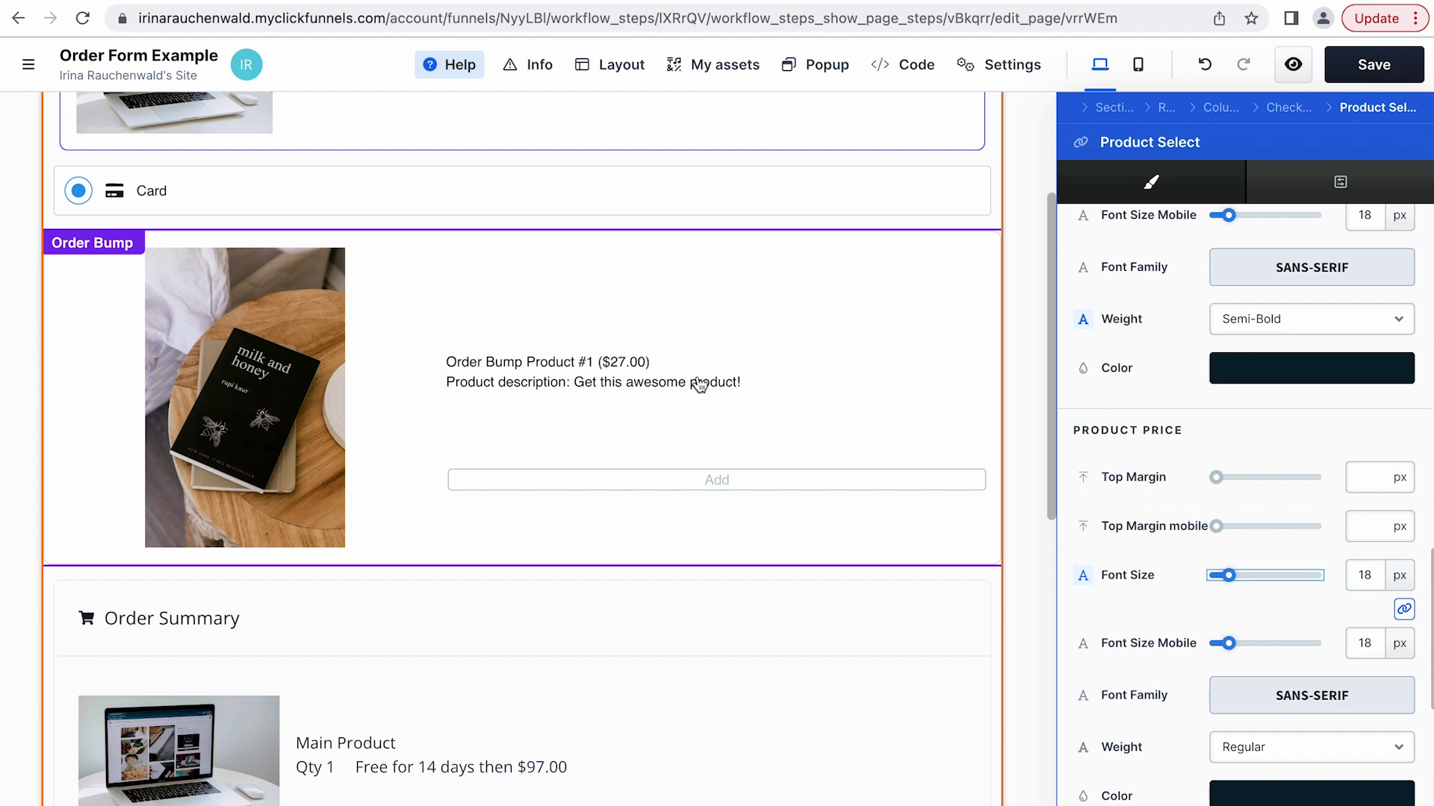
{"action": "key", "text": "Escape"}
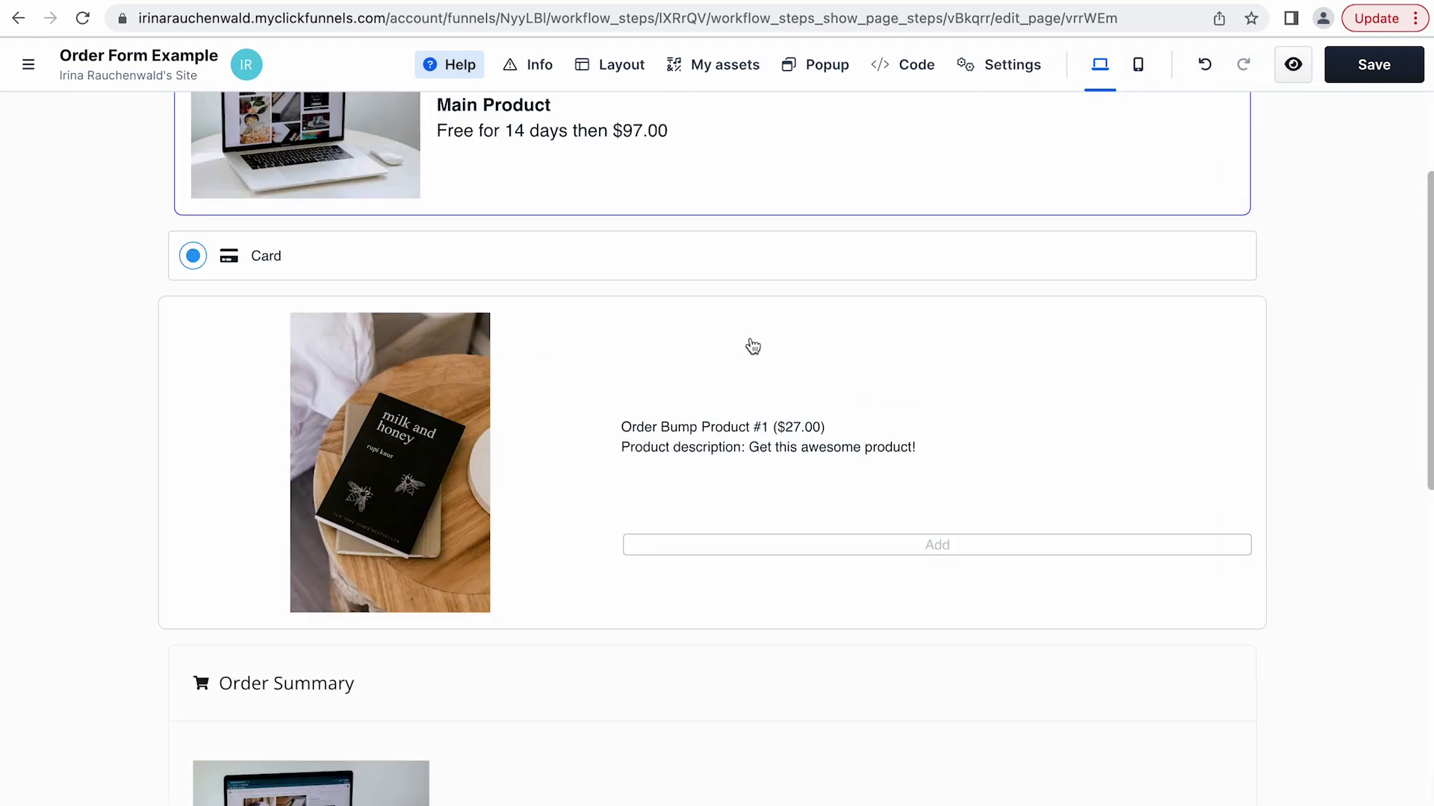
{"action": "left_click", "coordinate": [753, 345]}
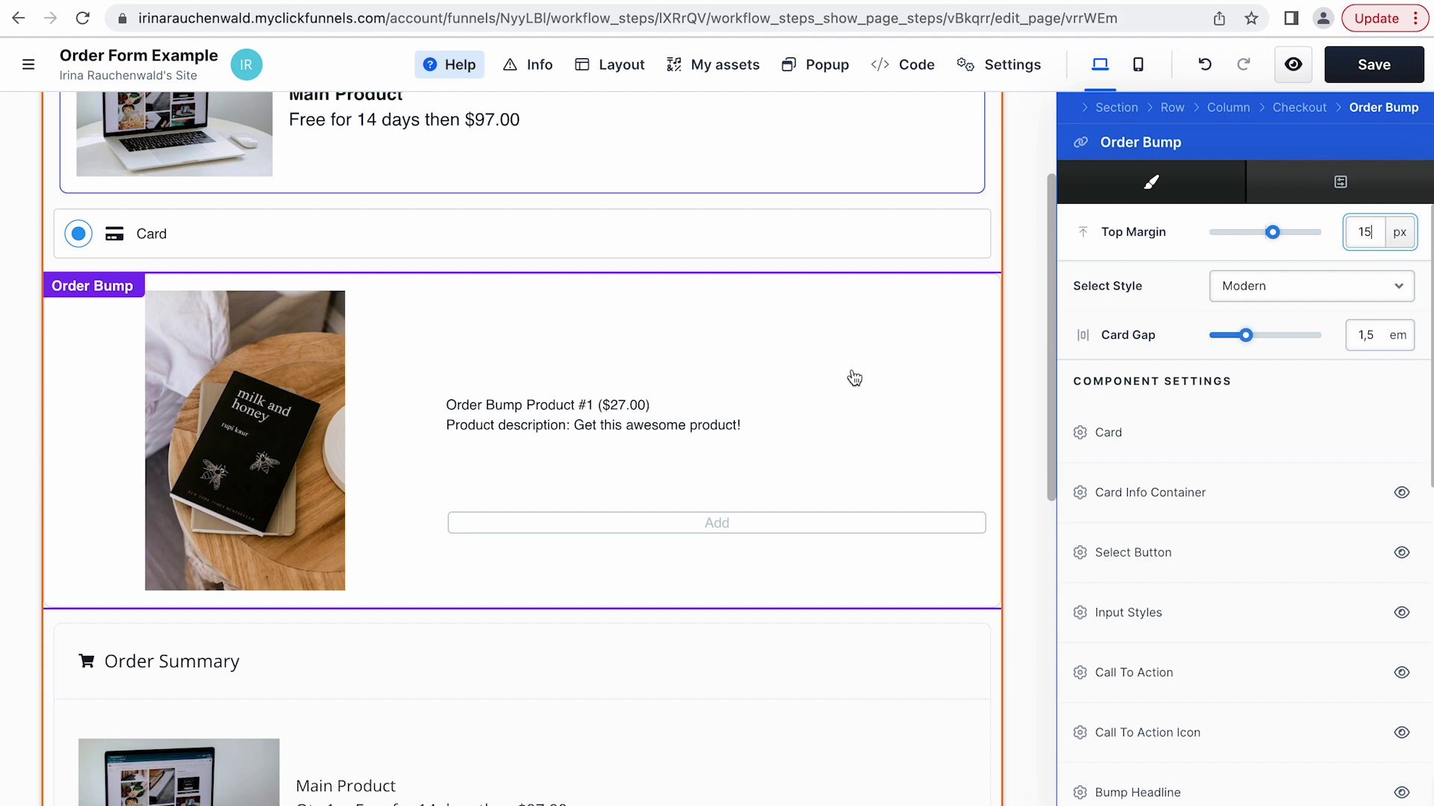
{"action": "scroll", "coordinate": [854, 379], "scroll_direction": "down", "scroll_amount": 1}
{"action": "scroll", "coordinate": [1172, 429], "scroll_direction": "down", "scroll_amount": 2}
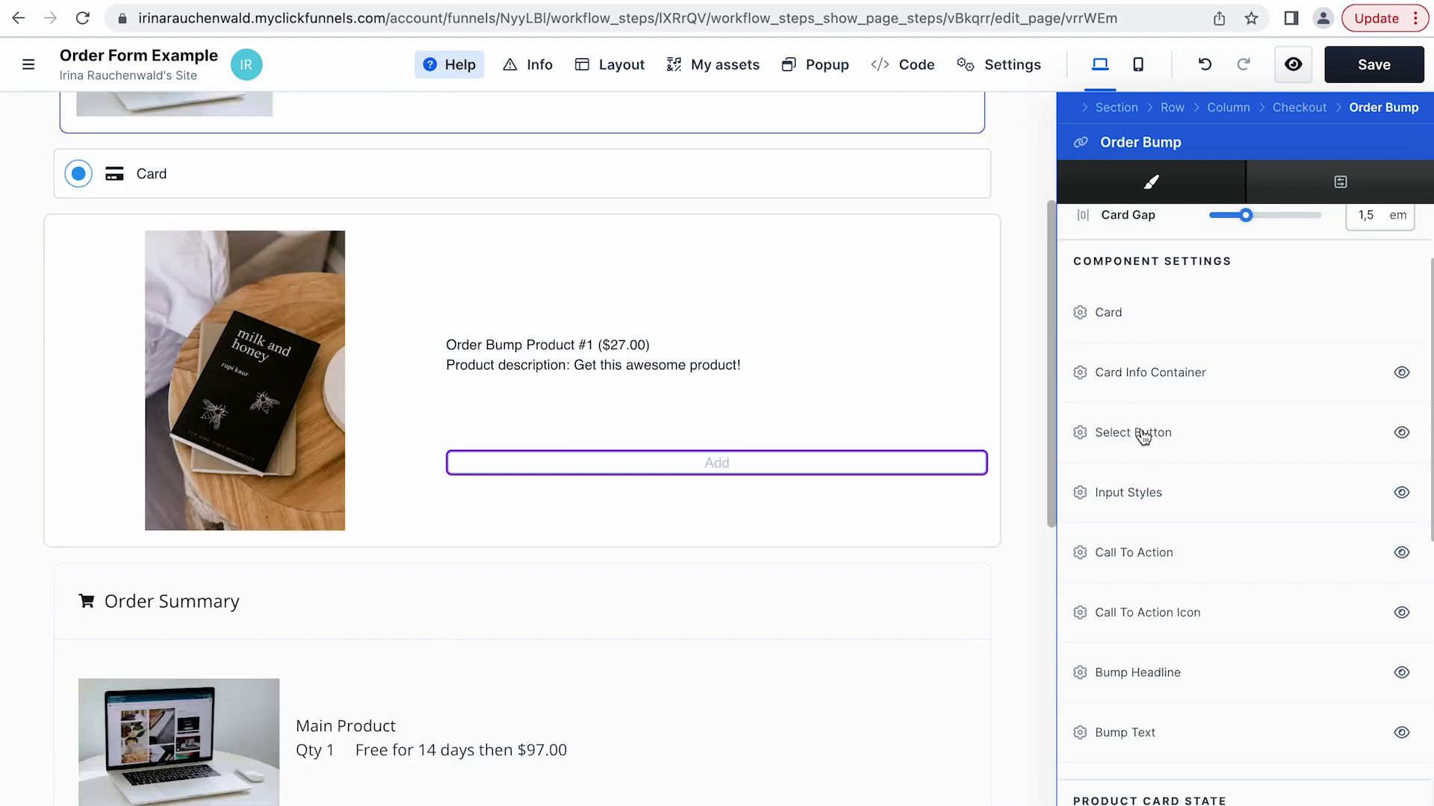
{"action": "left_click", "coordinate": [1143, 437]}
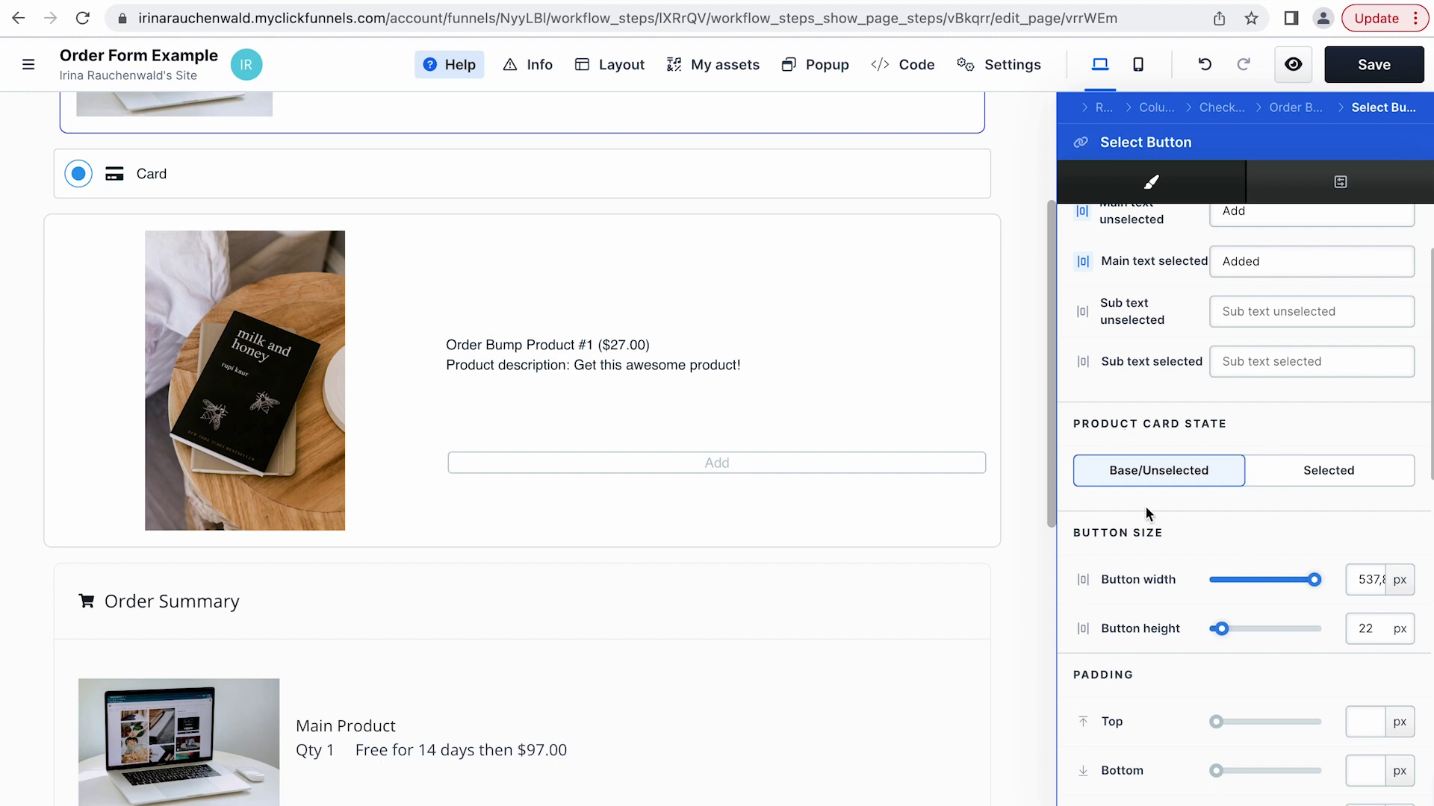
{"action": "scroll", "coordinate": [1288, 537], "scroll_direction": "down", "scroll_amount": 8}
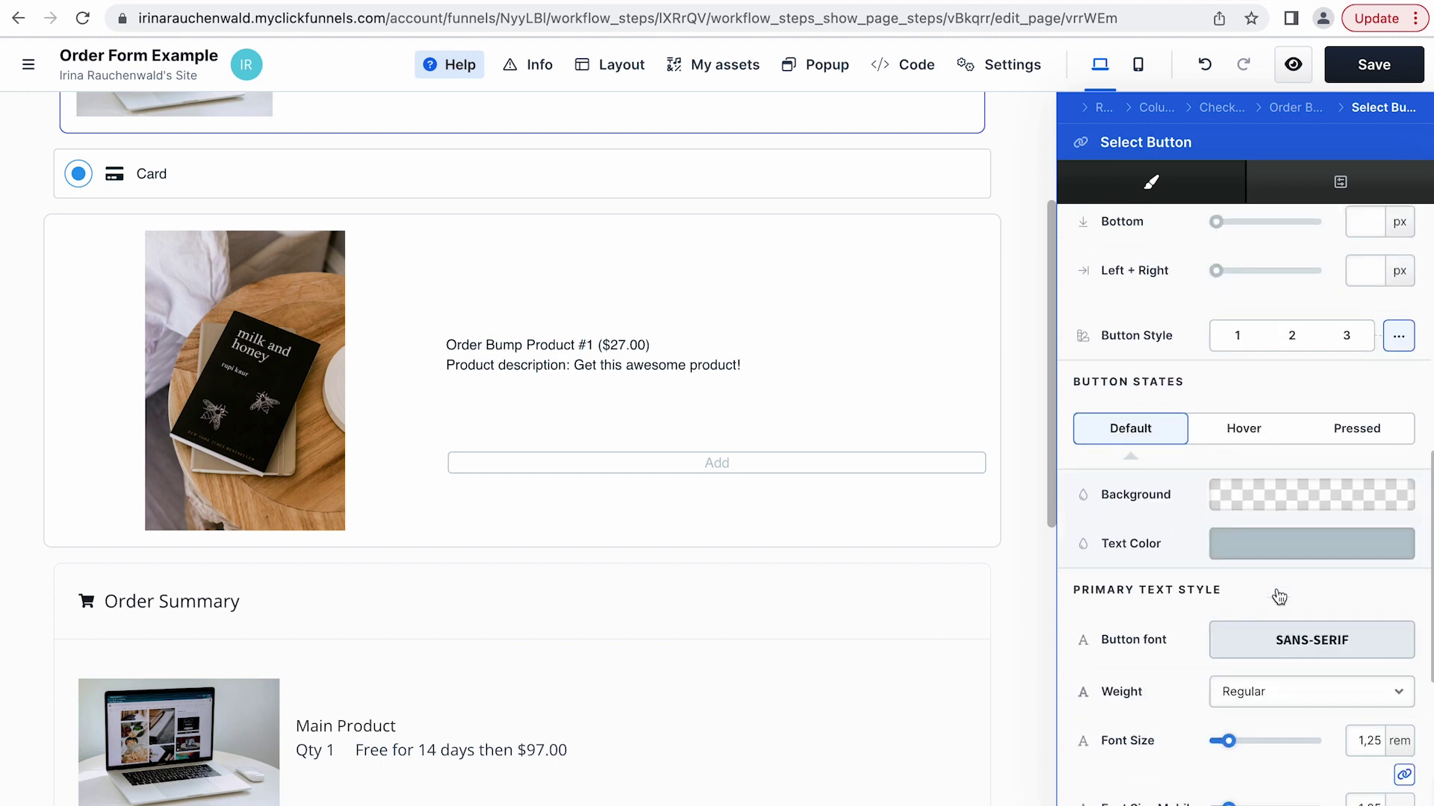
{"action": "left_click", "coordinate": [1249, 496]}
{"action": "left_click", "coordinate": [1056, 751]}
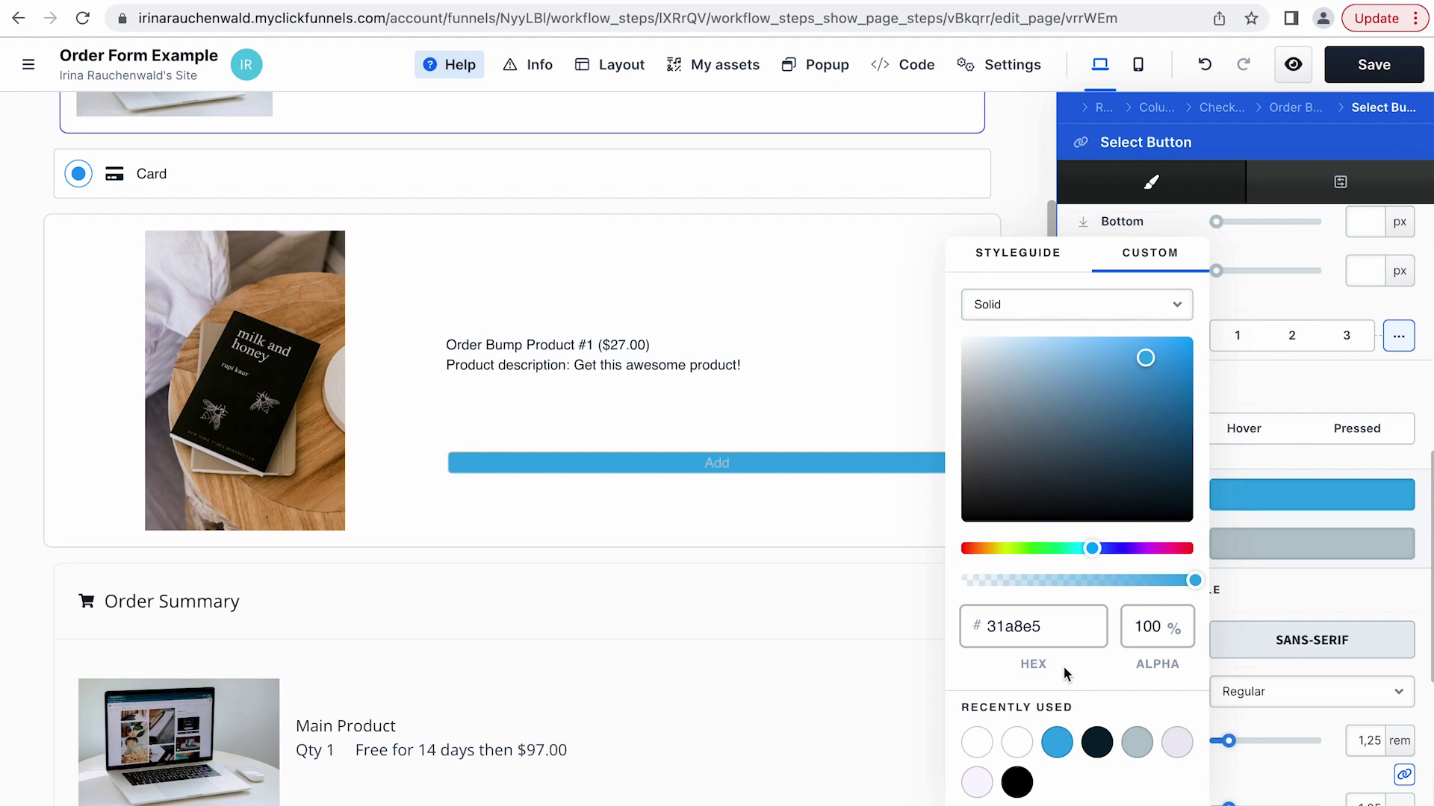
Set the default text color of the order bump's Select Button to white
{"action": "left_click", "coordinate": [1271, 563]}
{"action": "left_click", "coordinate": [1023, 743]}
{"action": "left_click", "coordinate": [1303, 385]}
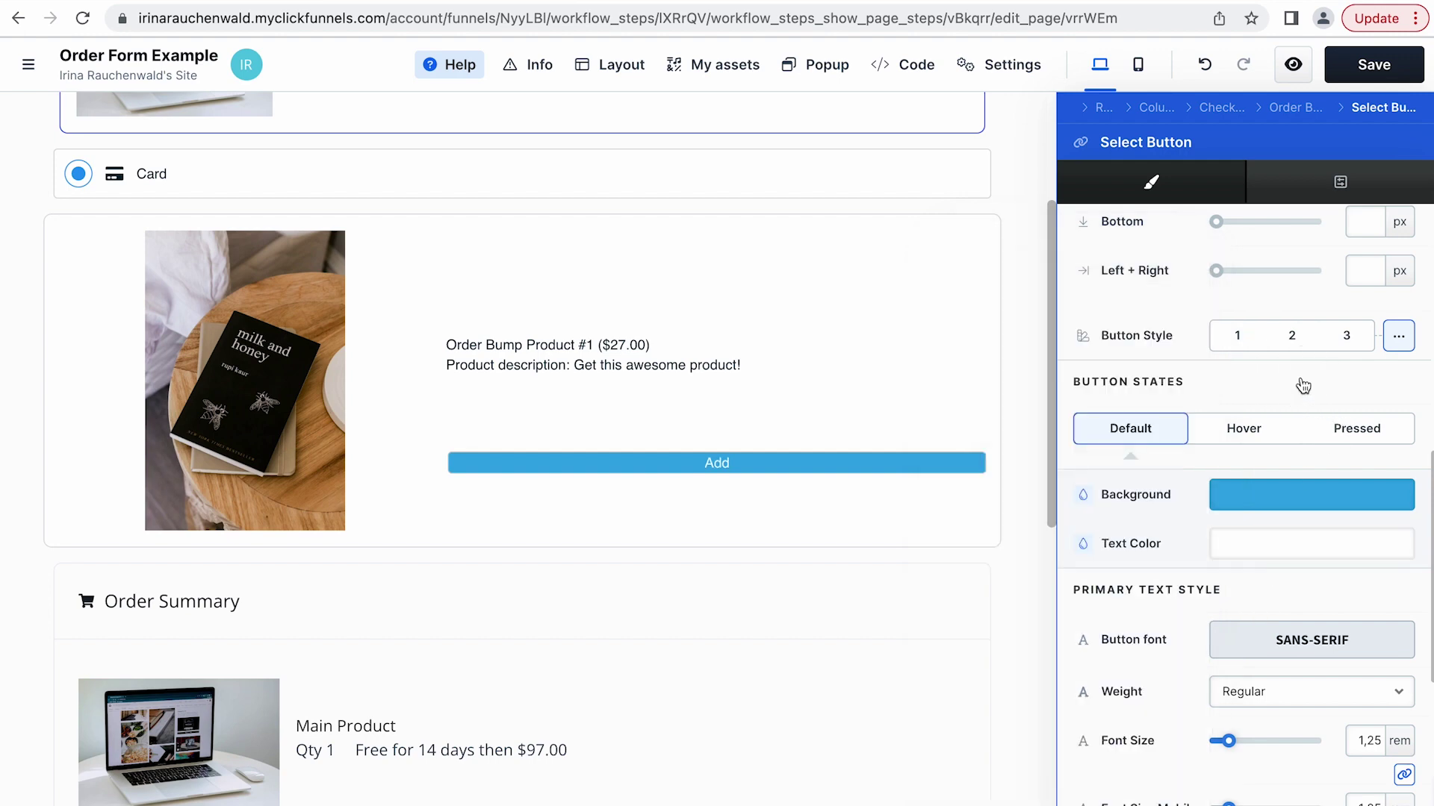
Reduce the image space of the Order Bump component's Selected card so the book picture takes less width
{"action": "scroll", "coordinate": [1303, 385], "scroll_direction": "down", "scroll_amount": 1}
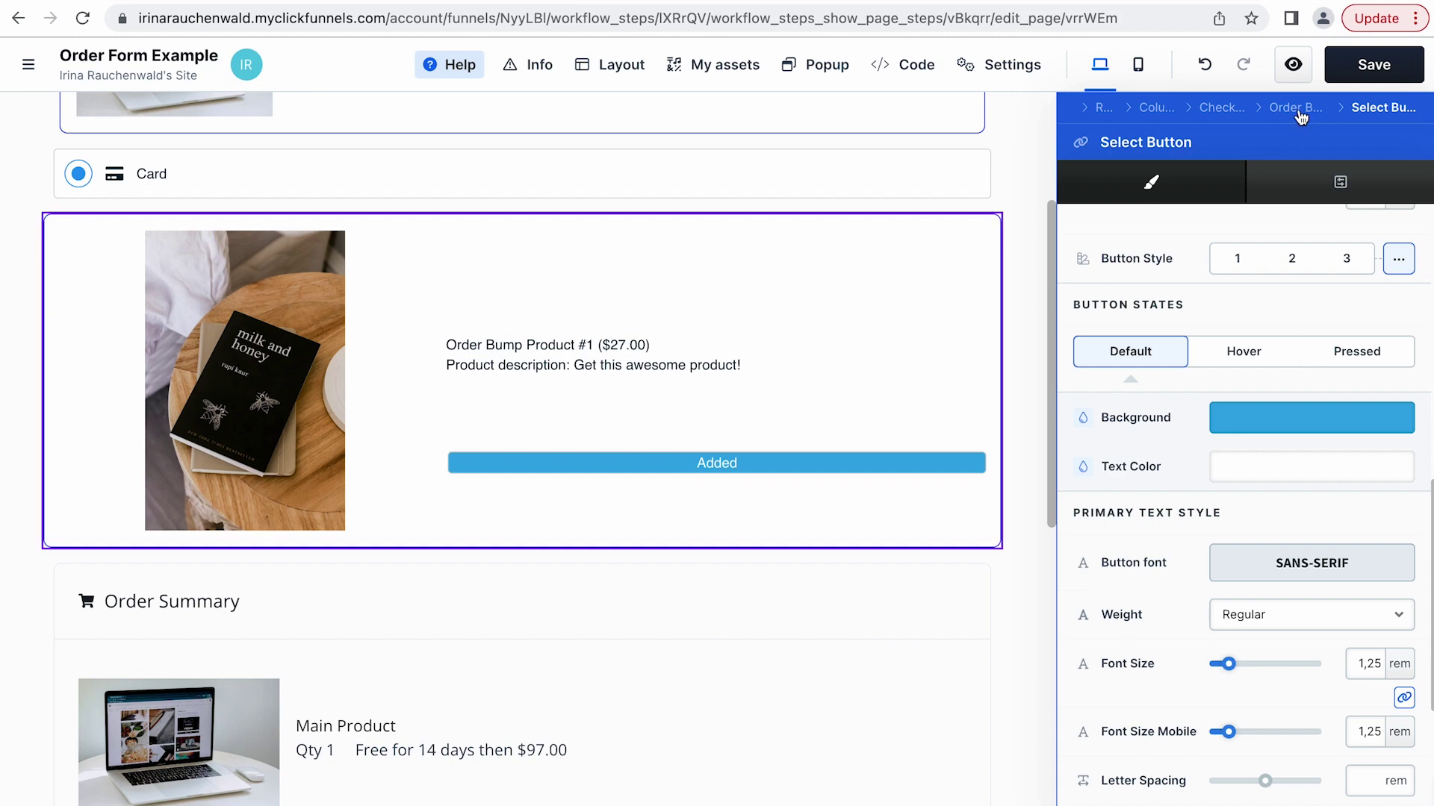
{"action": "left_click", "coordinate": [1300, 109]}
{"action": "scroll", "coordinate": [1293, 637], "scroll_direction": "down", "scroll_amount": 1}
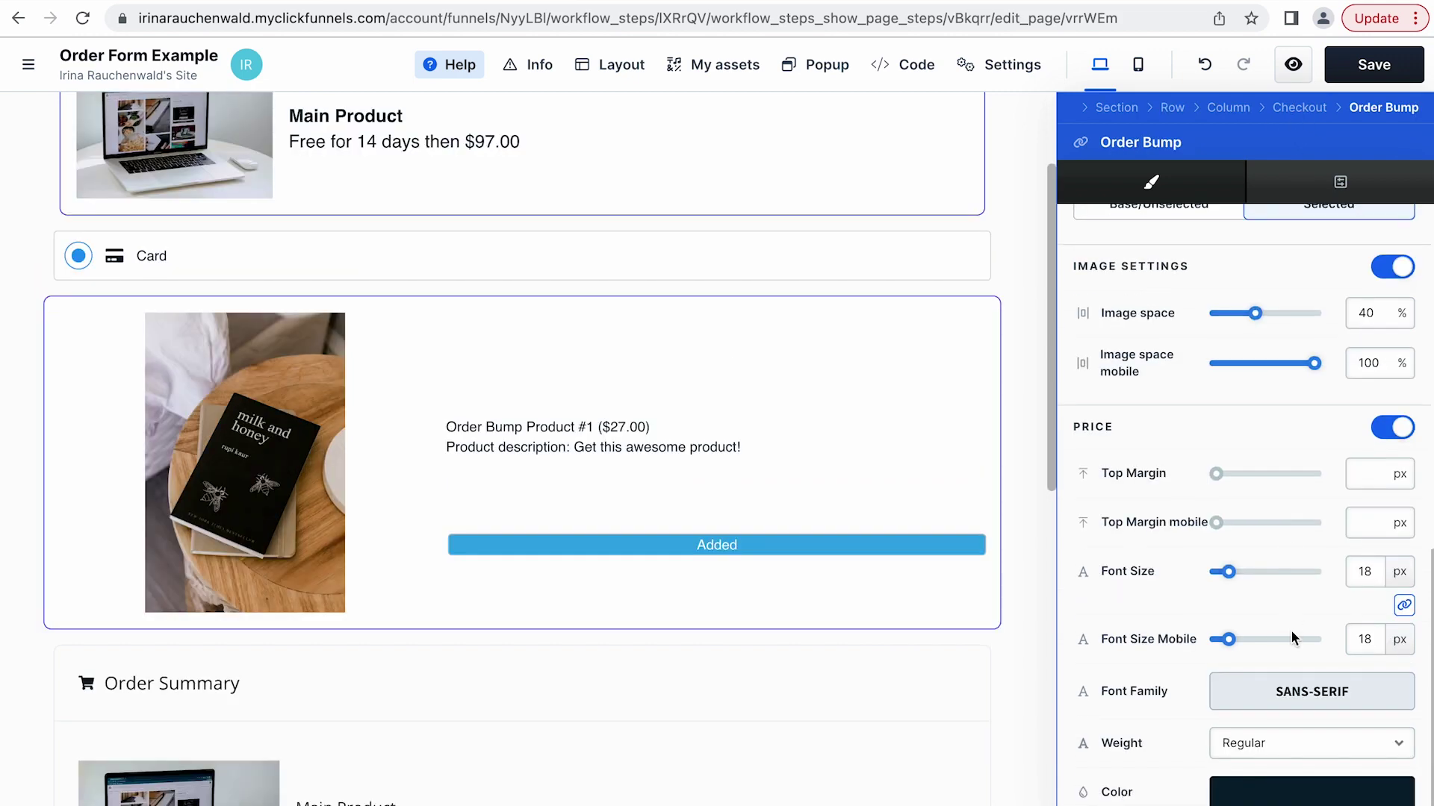
{"action": "scroll", "coordinate": [1238, 455], "scroll_direction": "up", "scroll_amount": 2}
{"action": "left_click_drag", "start_coordinate": [1256, 437], "coordinate": [1231, 437]}
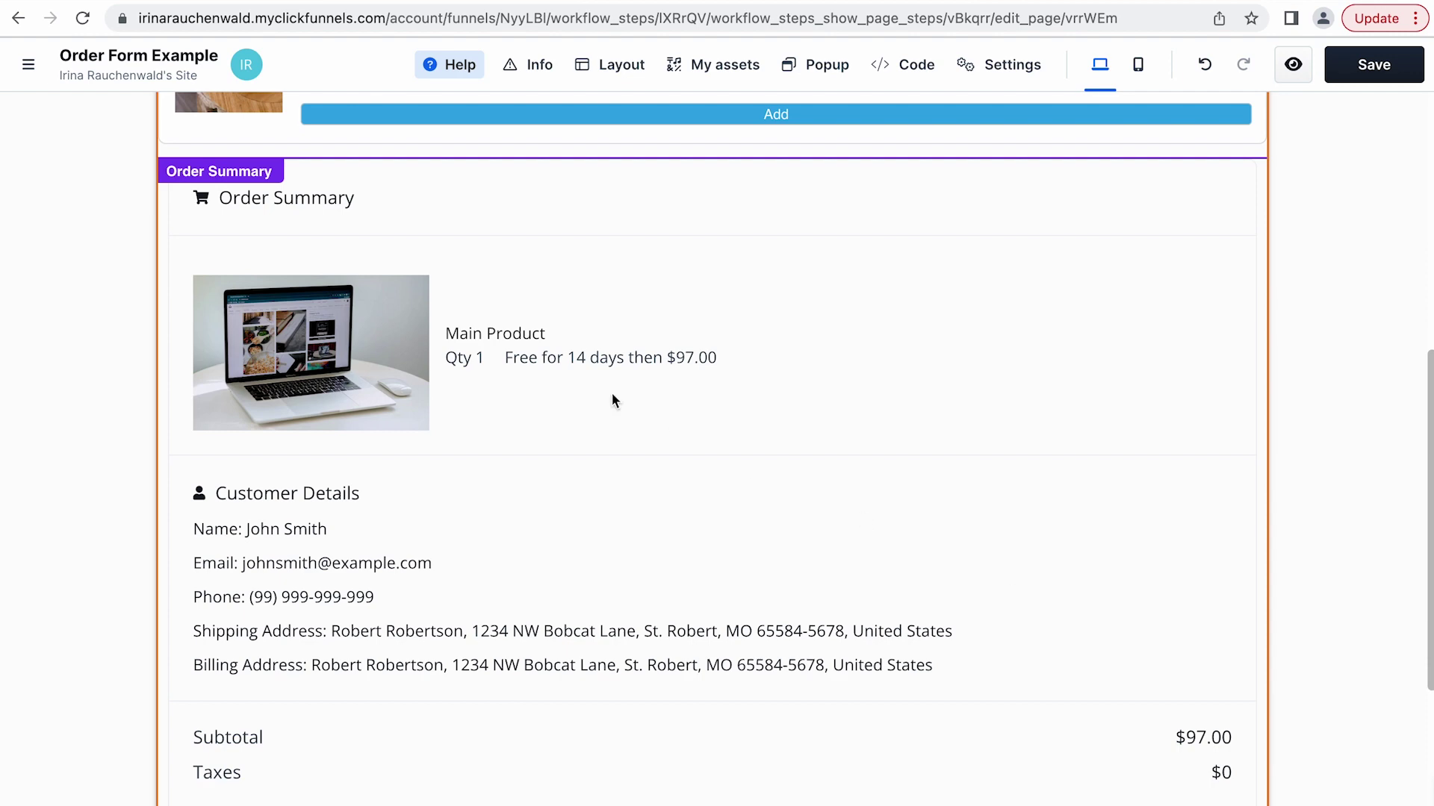
Examine the Order Summary's component settings for products, customer info and footer, and review the summary down to the Submit button
{"action": "left_click", "coordinate": [625, 542]}
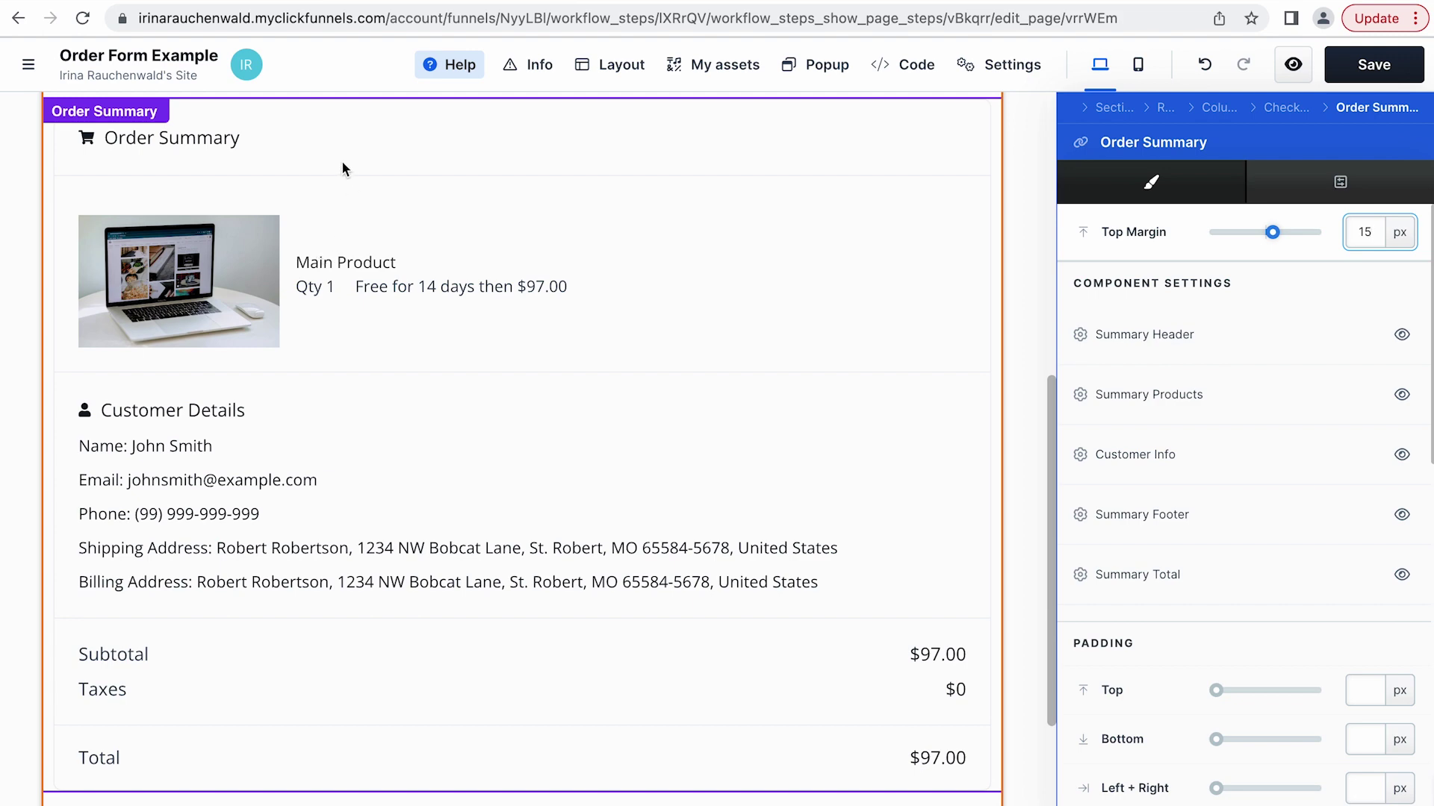
{"action": "mouse_move", "coordinate": [1228, 393]}
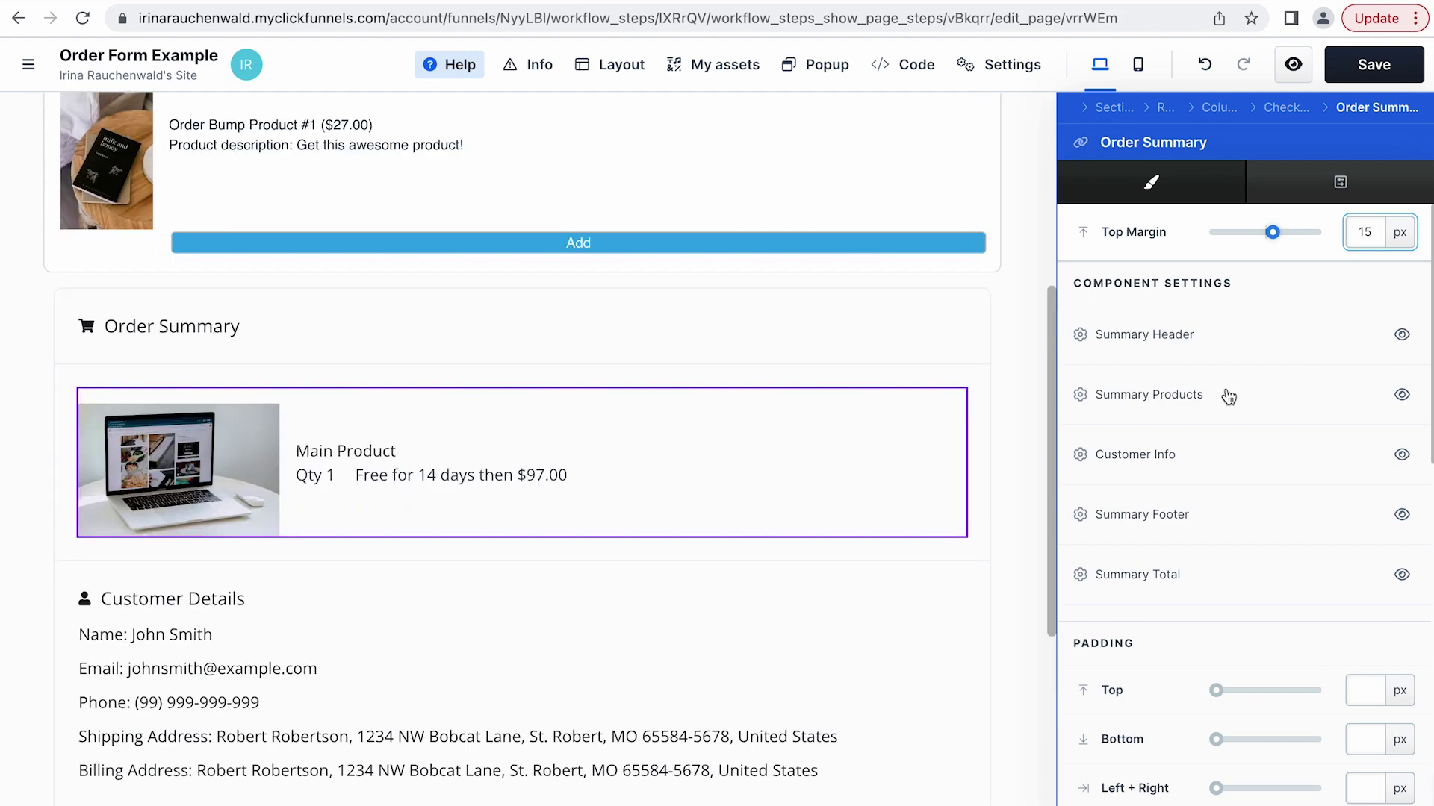
{"action": "mouse_move", "coordinate": [1203, 512]}
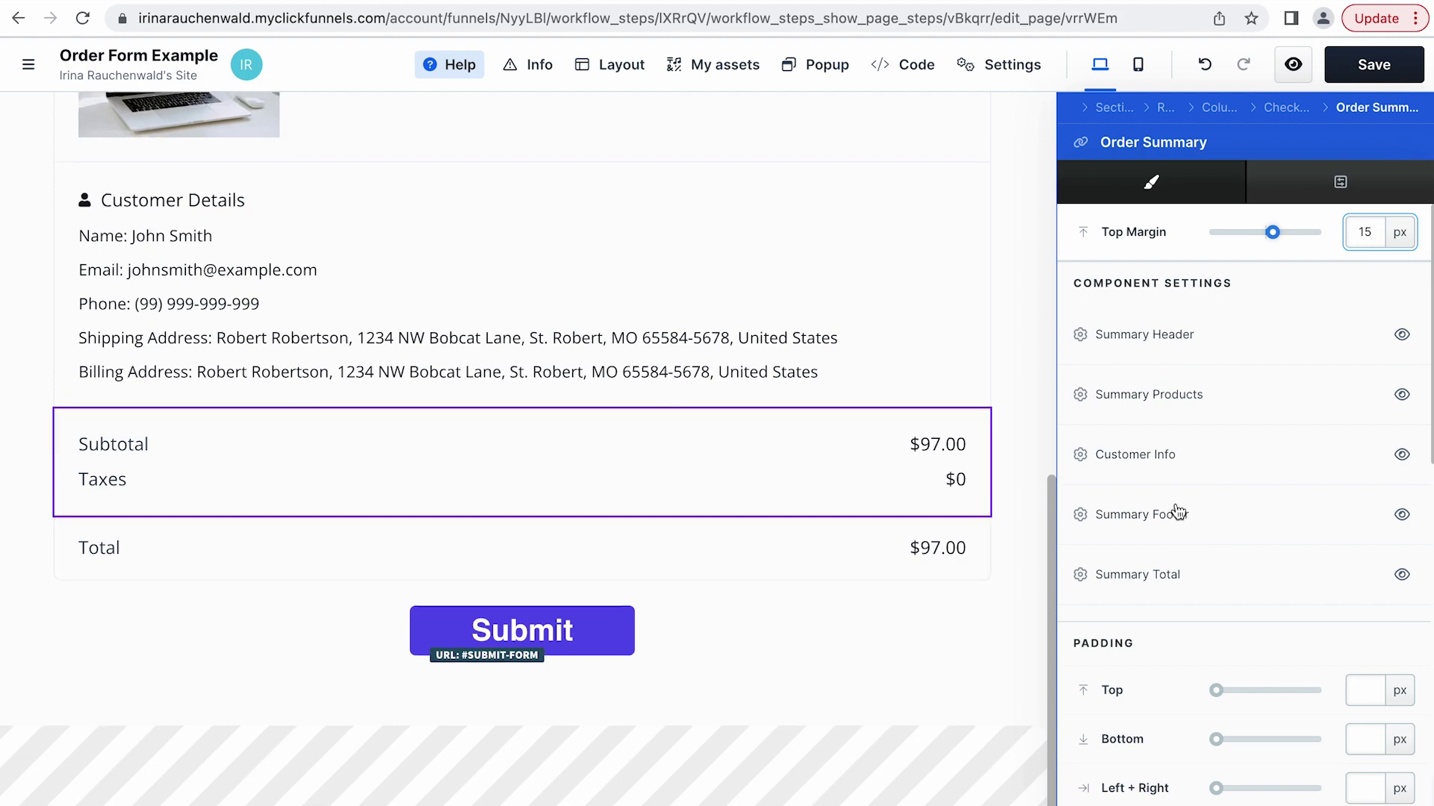
{"action": "key", "text": "Escape"}
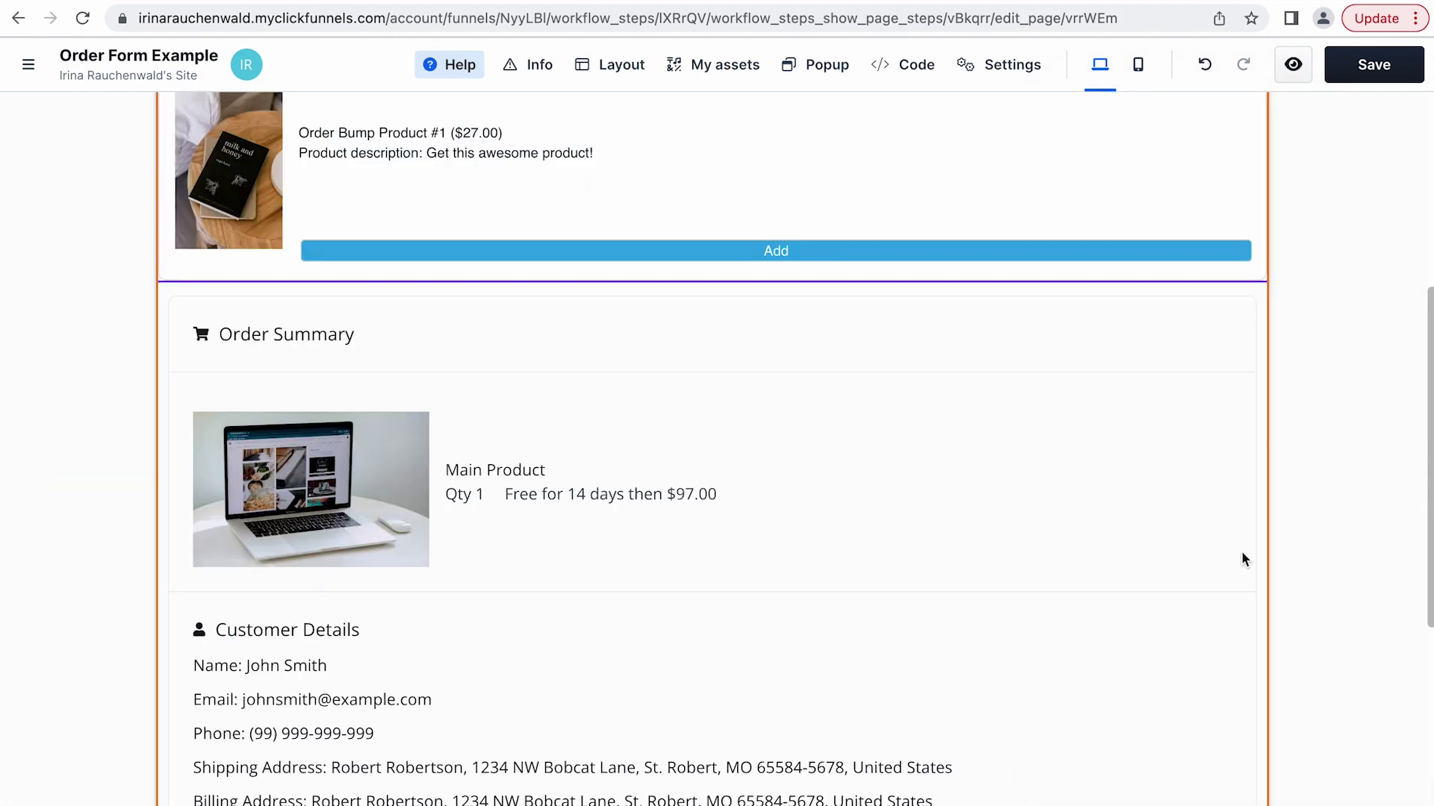
{"action": "scroll", "coordinate": [1241, 526], "scroll_direction": "down", "scroll_amount": 6}
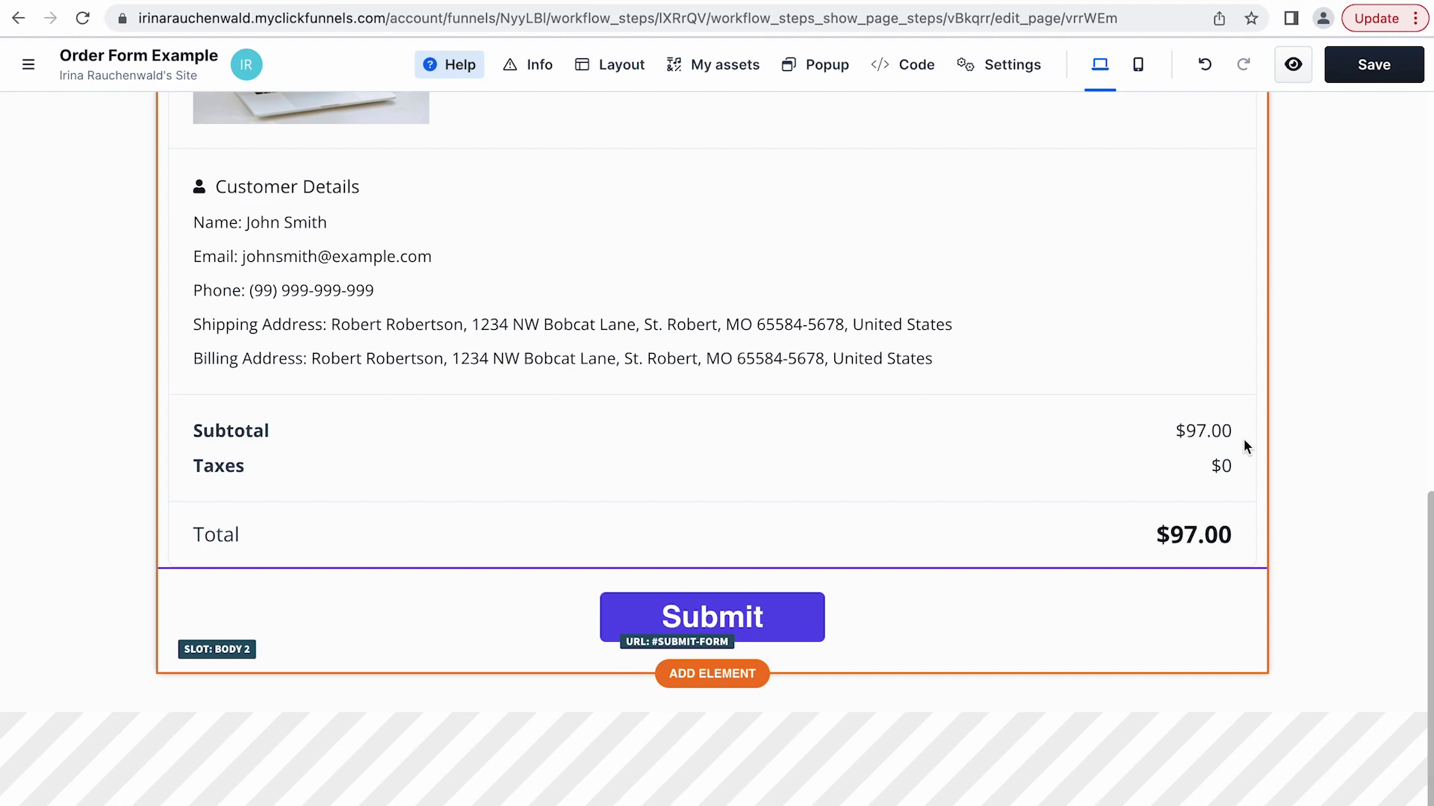
Preview the order form page, fill in the customer's first name, last name and email, and continue to the payment step
{"action": "left_click", "coordinate": [1292, 64]}
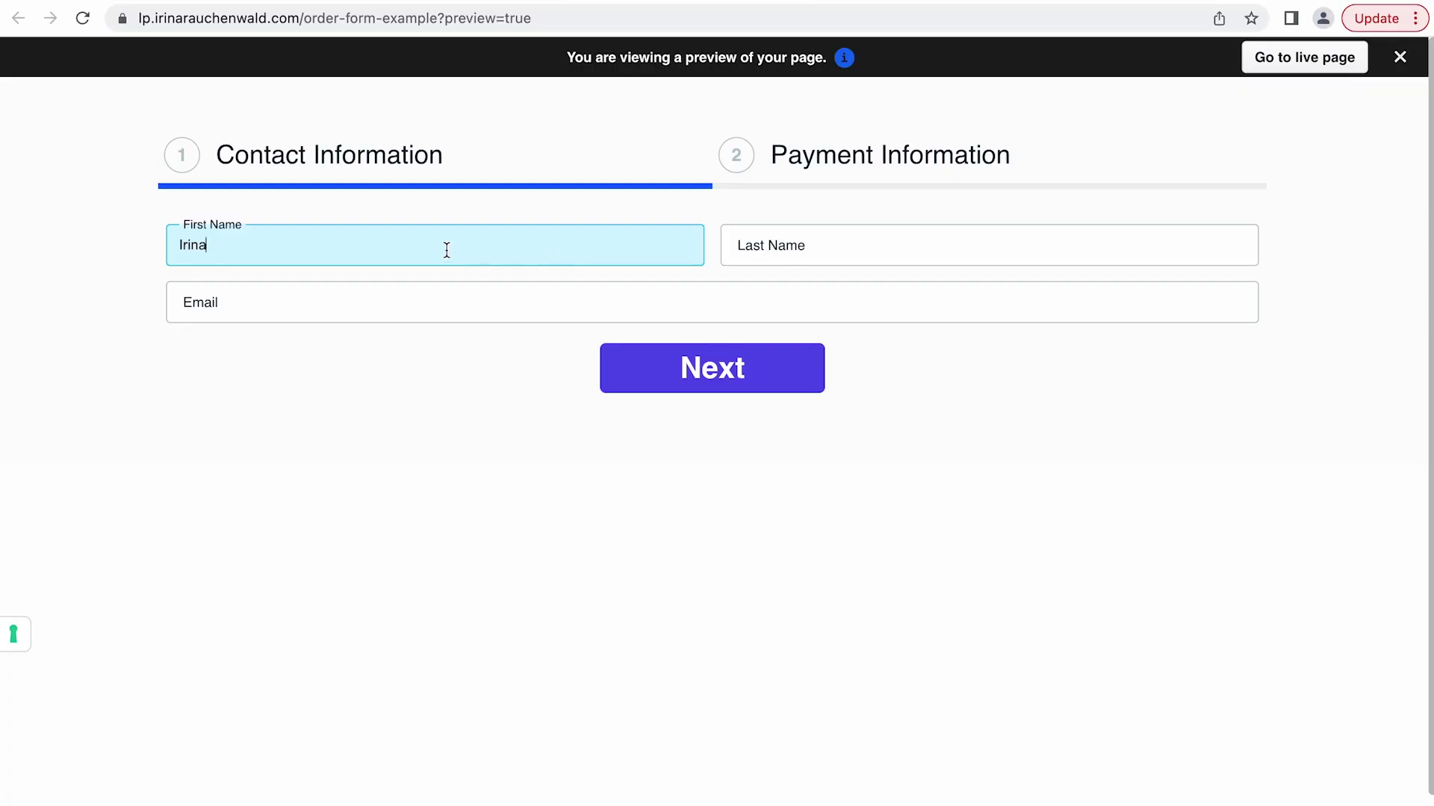
{"action": "left_click", "coordinate": [416, 240]}
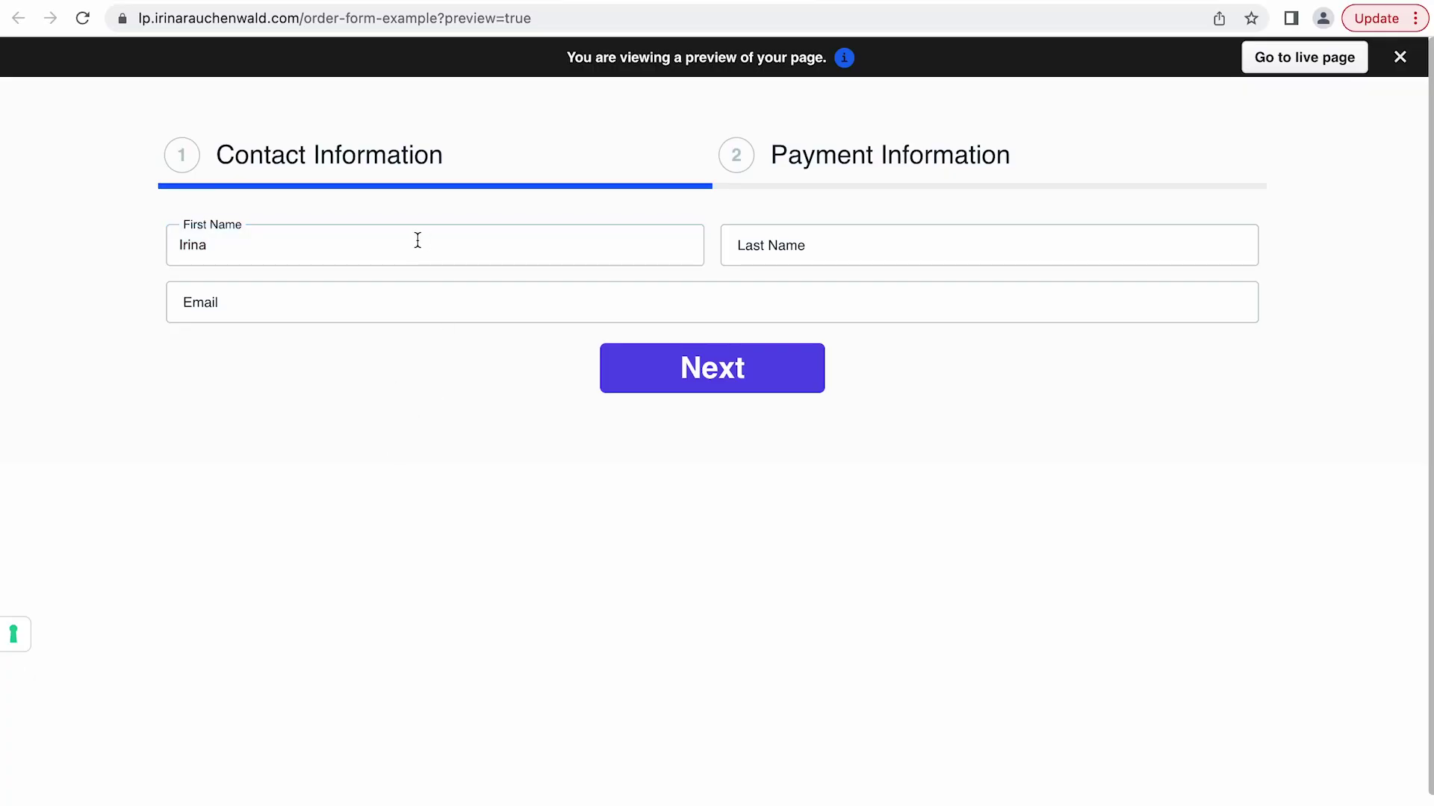
{"action": "left_click", "coordinate": [698, 377]}
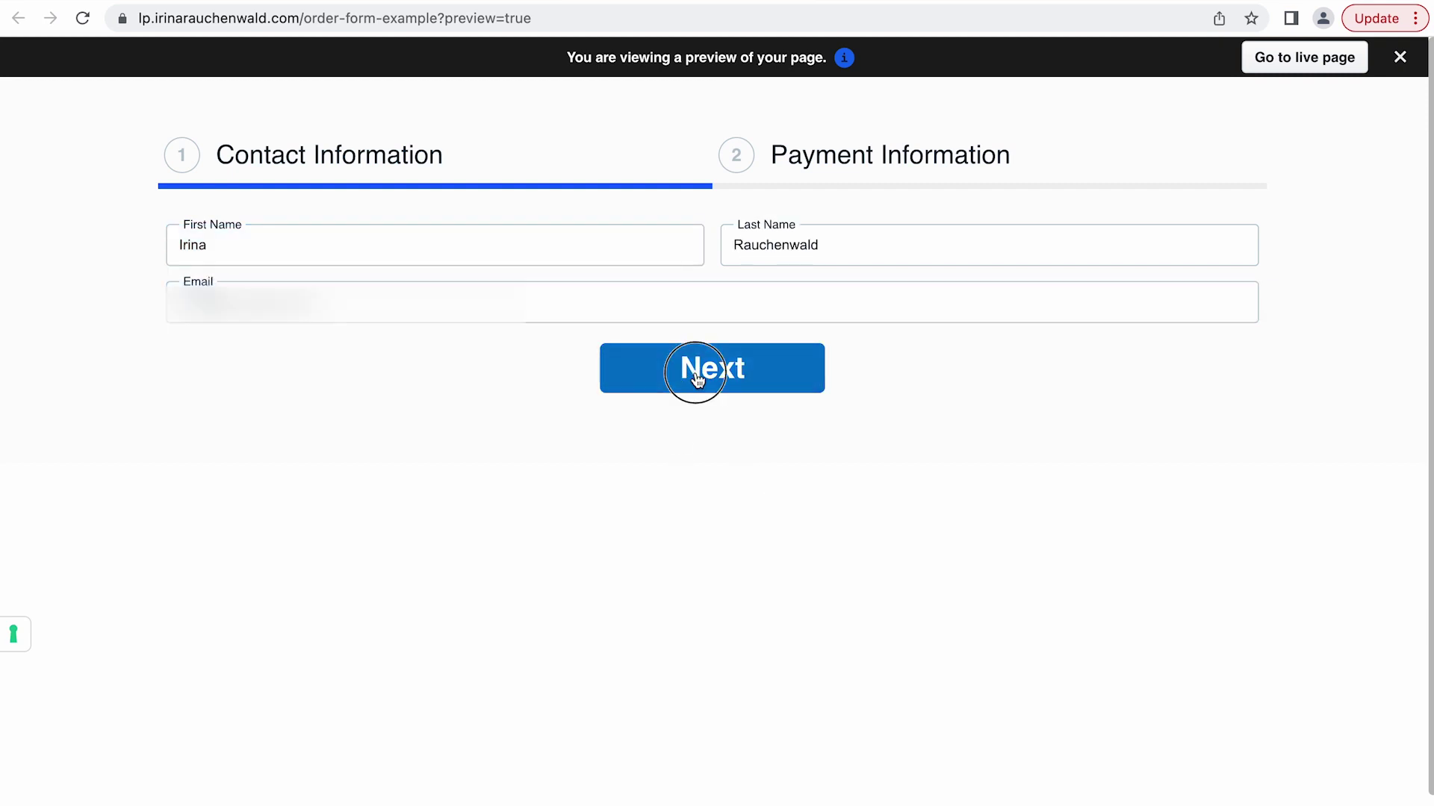